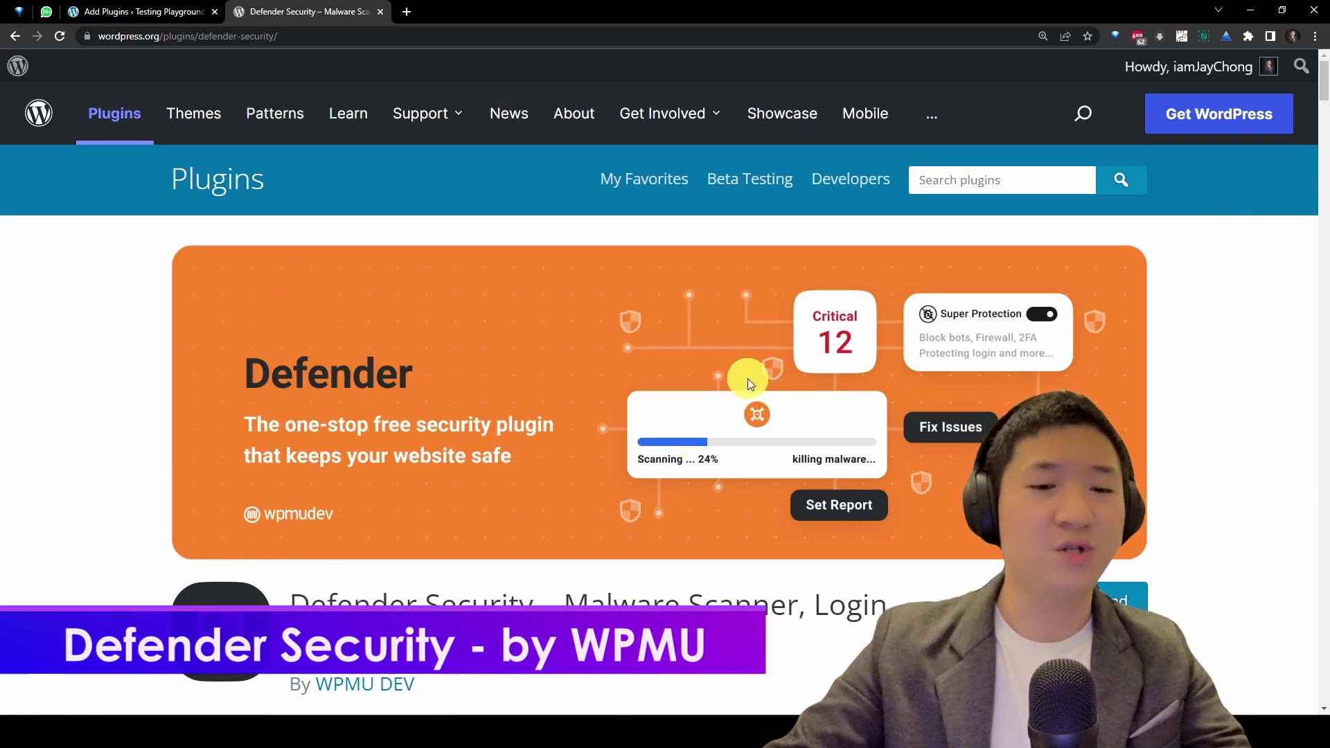
pyautogui.moveTo(290, 599); pyautogui.dragTo(534, 585)
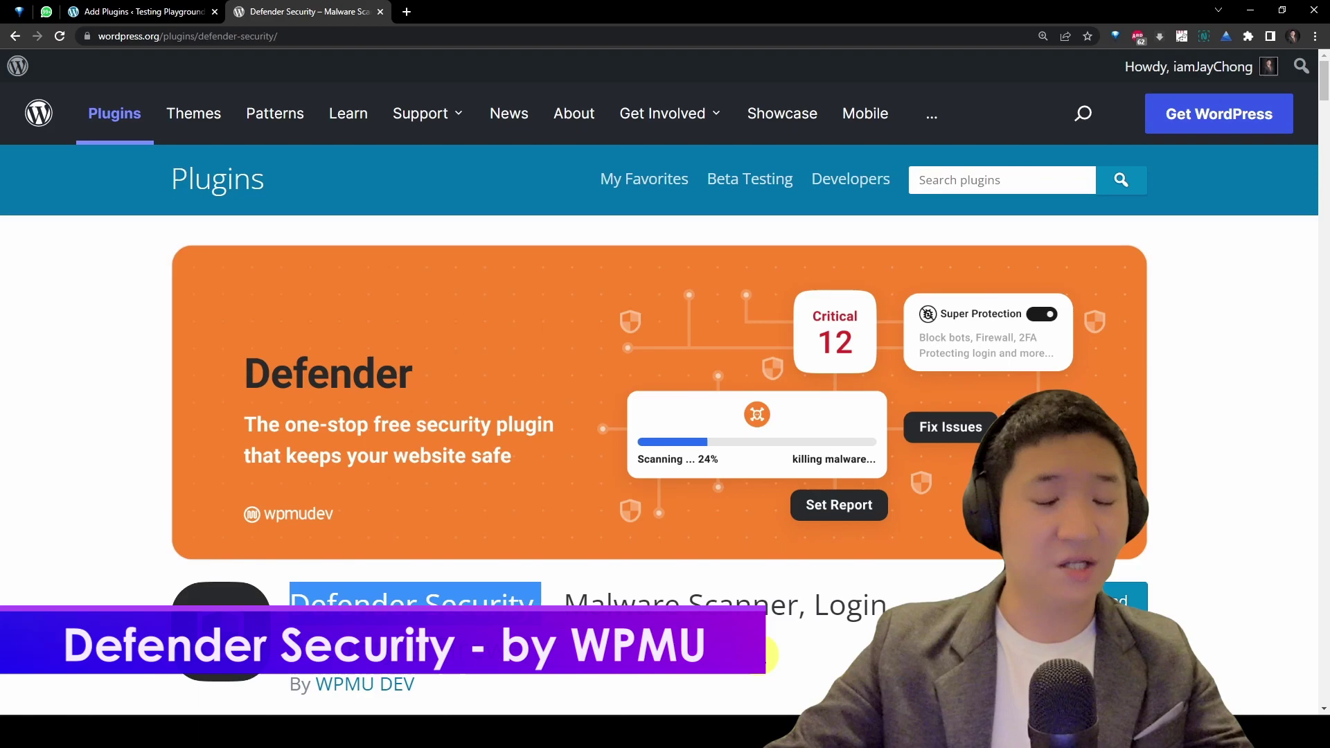
pyautogui.click(535, 585)
pyautogui.scroll(-3, 781, 666)
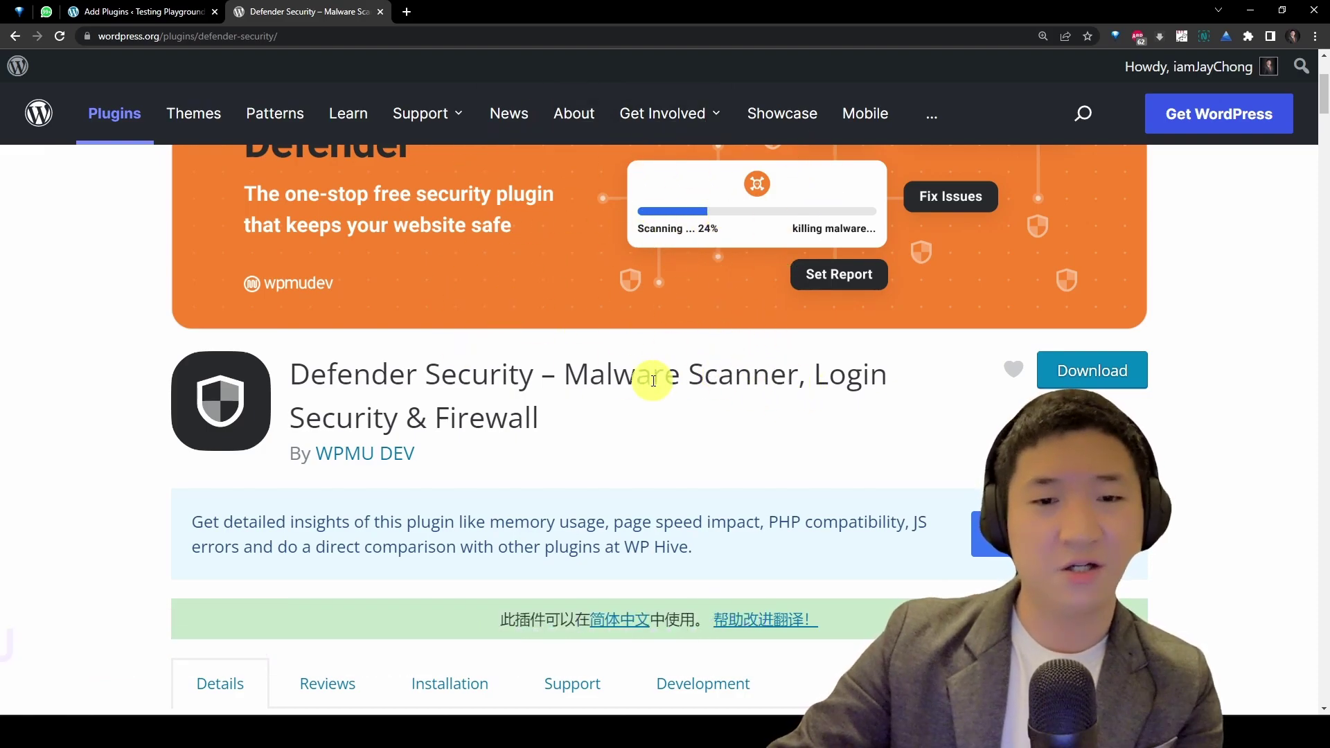
pyautogui.moveTo(579, 364); pyautogui.dragTo(726, 442)
pyautogui.click(726, 442)
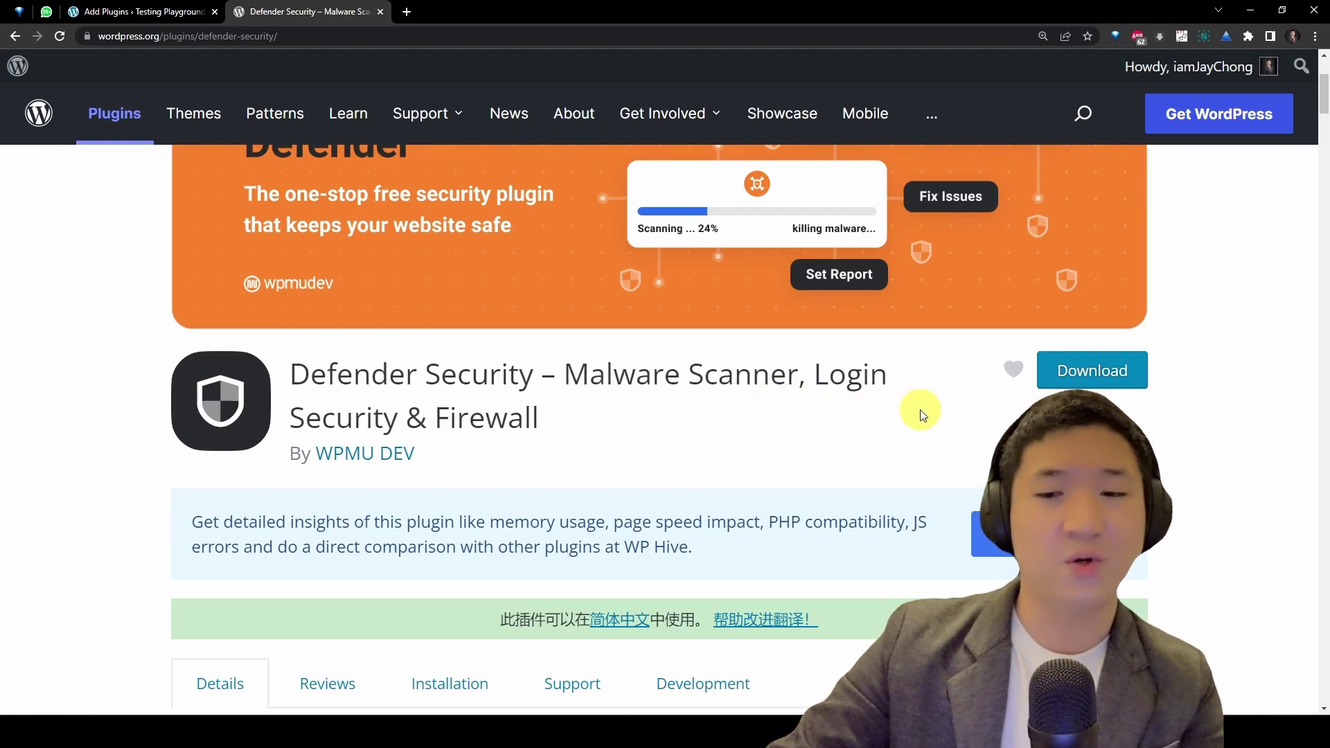
pyautogui.scroll(-10, 769, 249)
pyautogui.scroll(3, 758, 221)
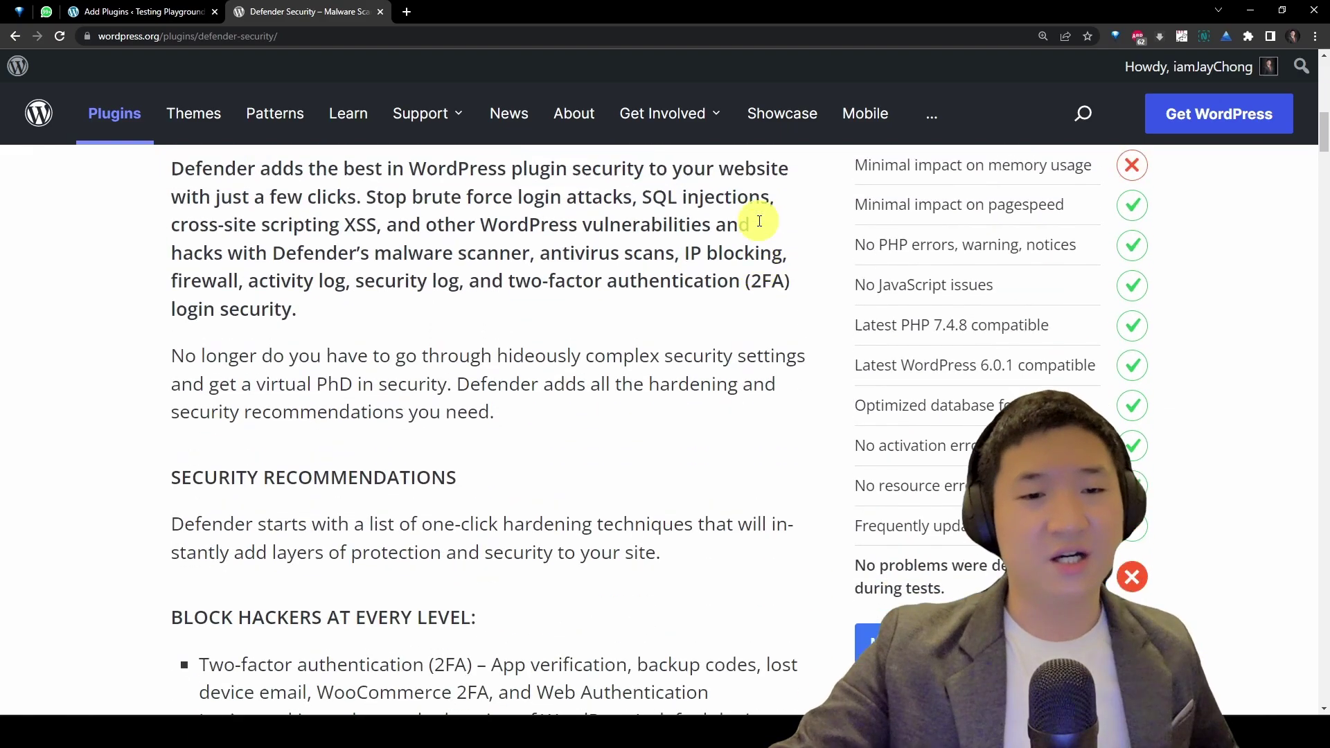
pyautogui.scroll(-5, 717, 474)
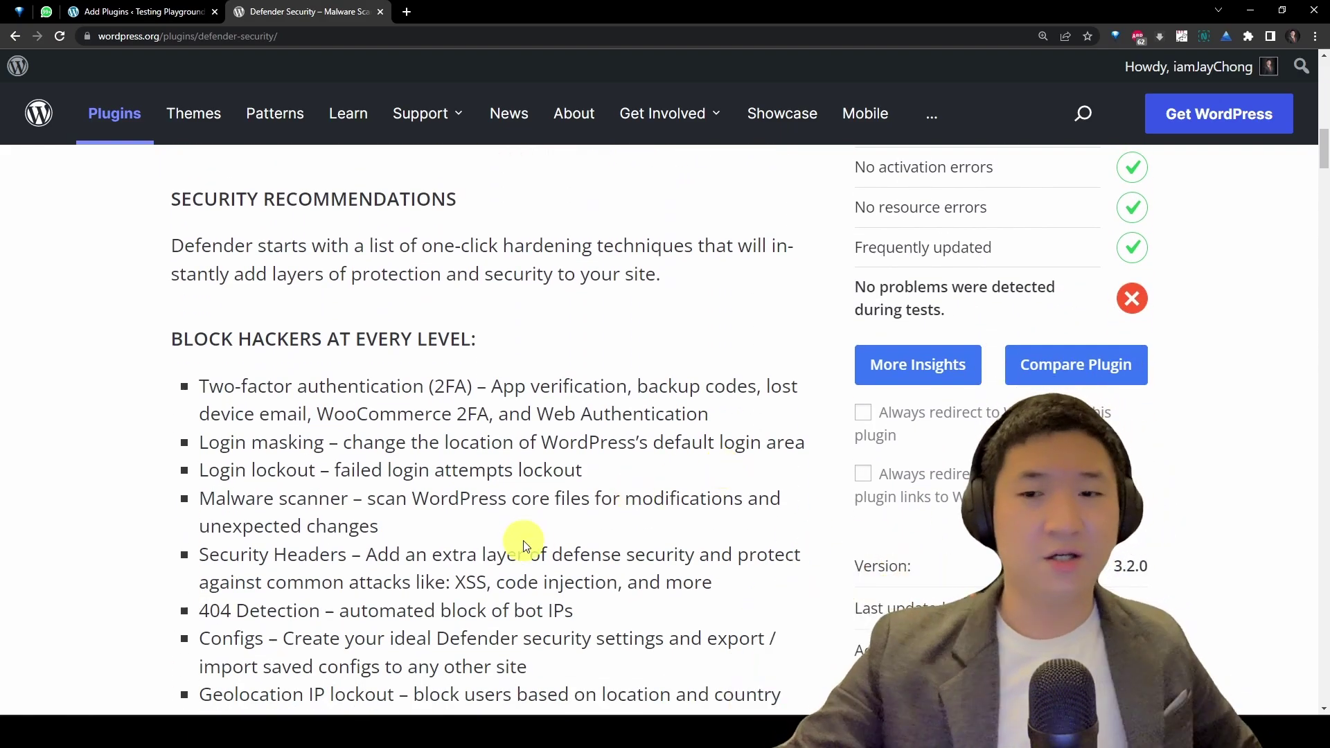
pyautogui.hotkey('ctrl', '+')
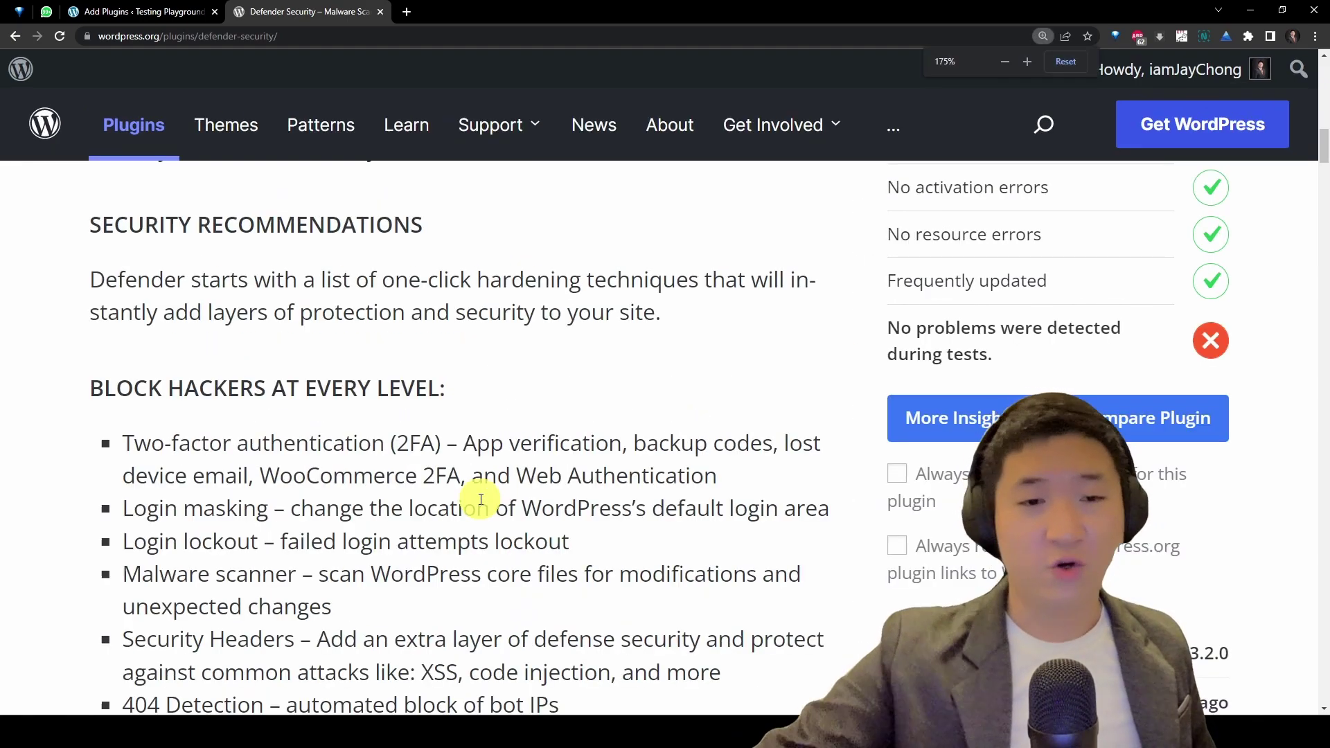
pyautogui.scroll(-2, 478, 503)
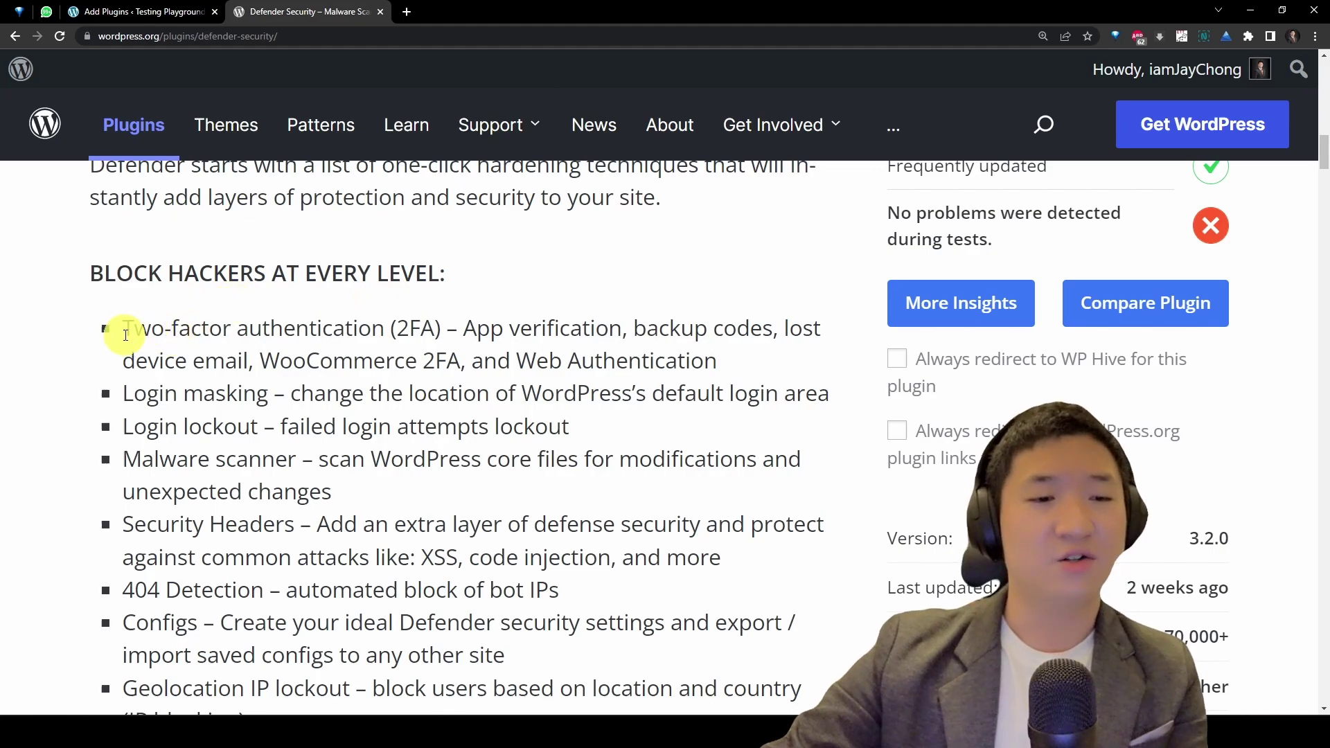
pyautogui.moveTo(123, 328); pyautogui.dragTo(383, 329)
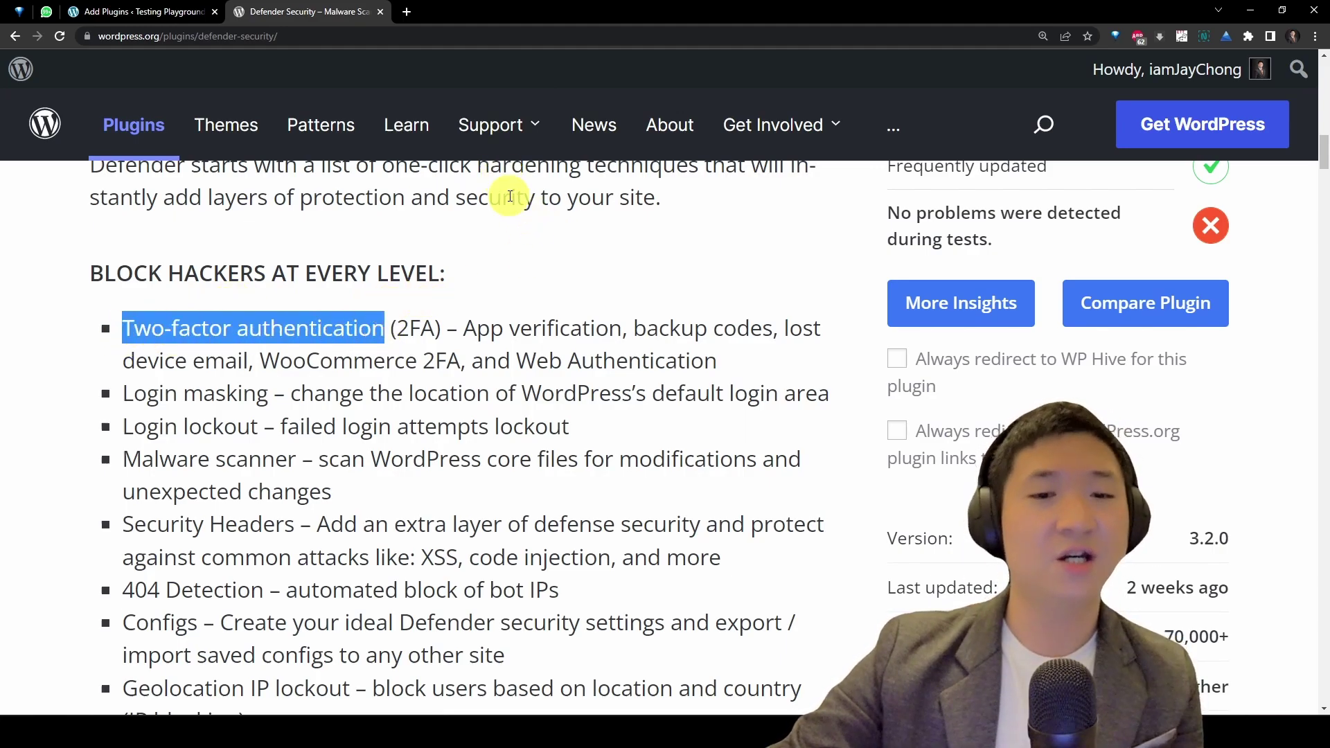
pyautogui.scroll(-2, 510, 196)
pyautogui.moveTo(120, 278); pyautogui.dragTo(817, 272)
pyautogui.click(555, 306)
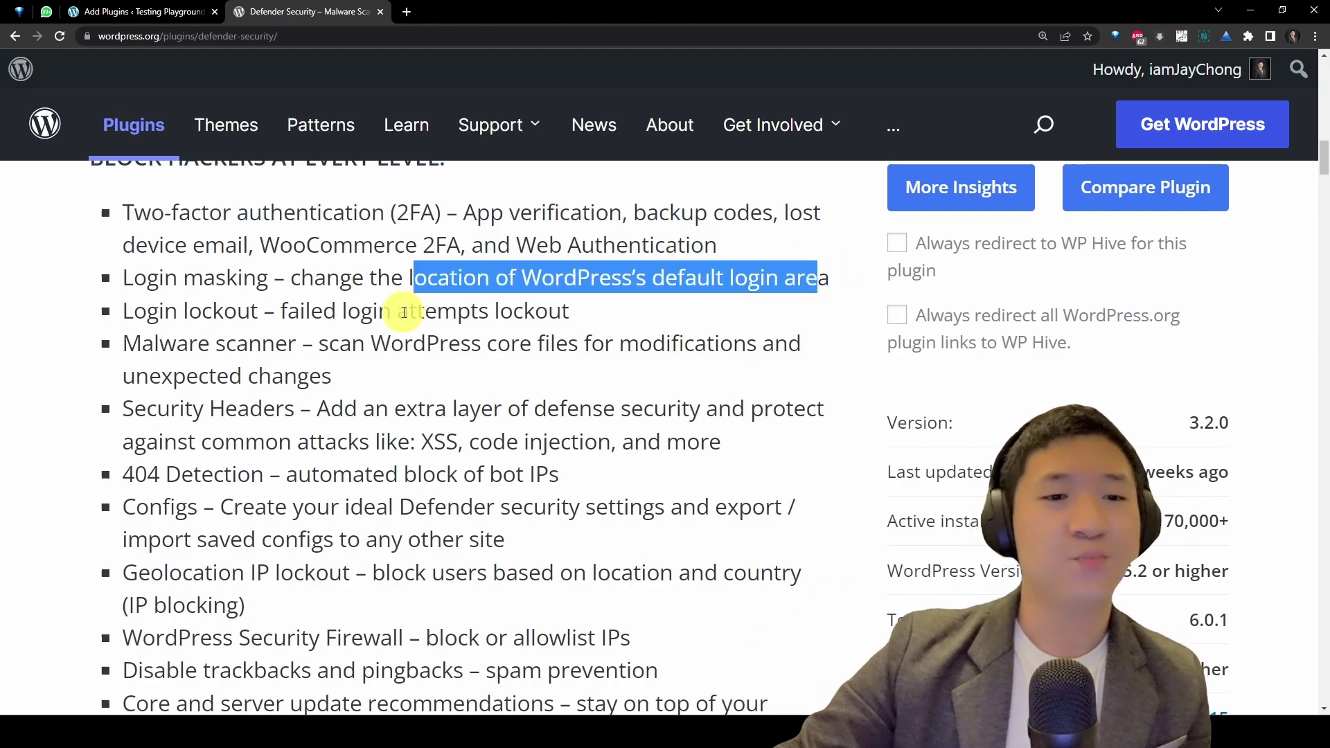
pyautogui.moveTo(361, 312); pyautogui.dragTo(373, 312)
pyautogui.moveTo(600, 318); pyautogui.dragTo(137, 310)
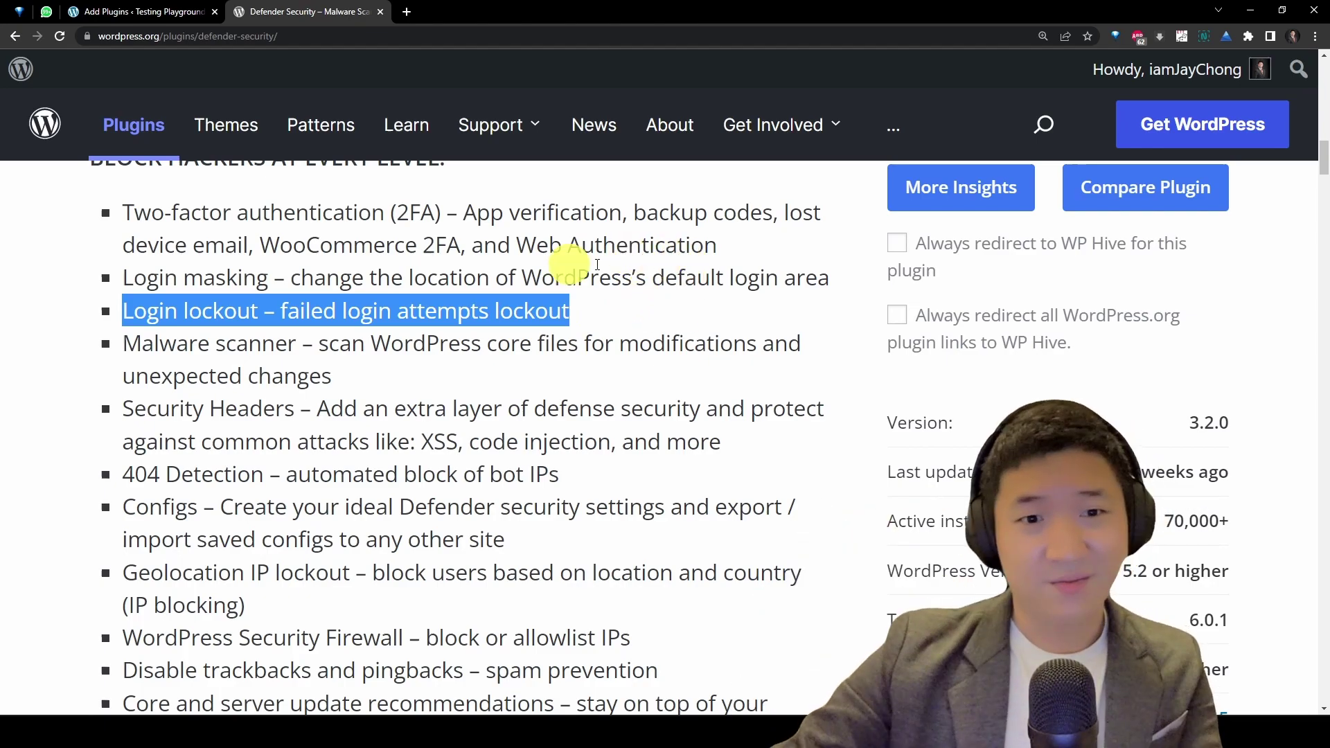
pyautogui.click(547, 305)
pyautogui.moveTo(601, 304); pyautogui.dragTo(122, 312)
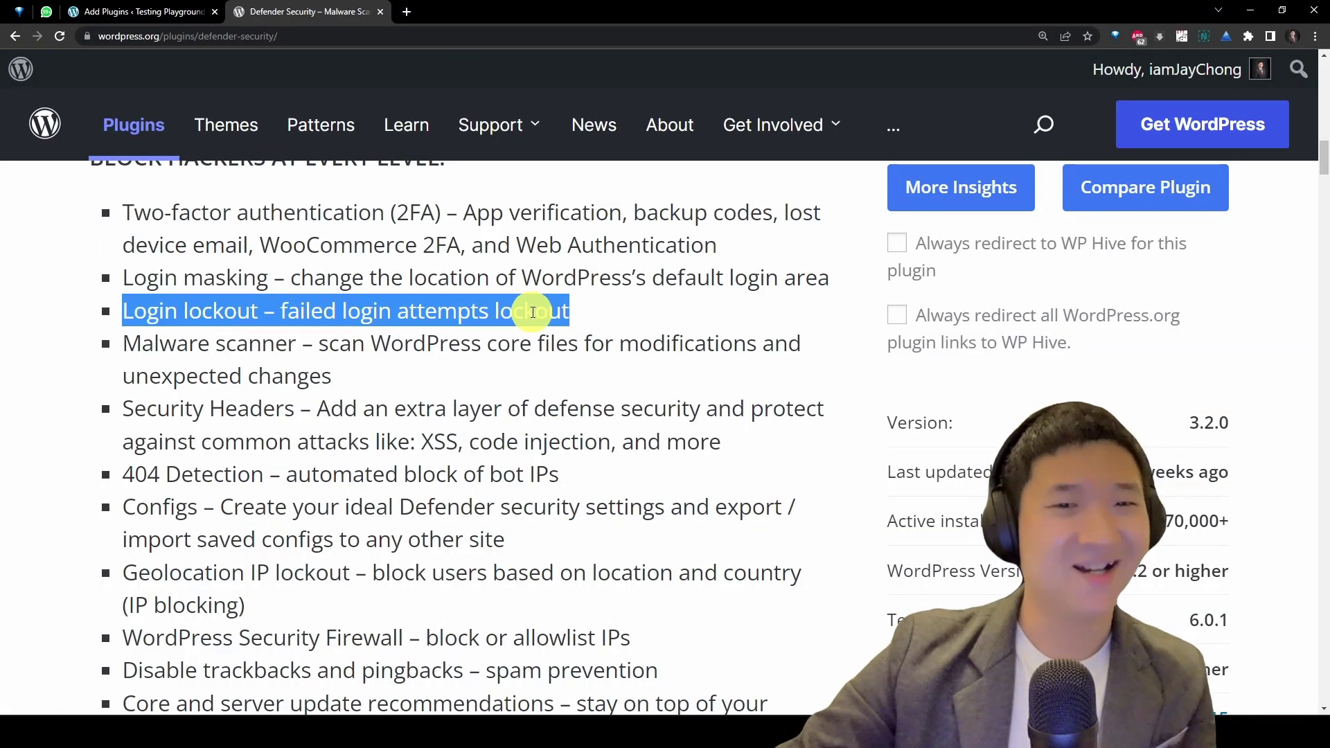
pyautogui.click(533, 312)
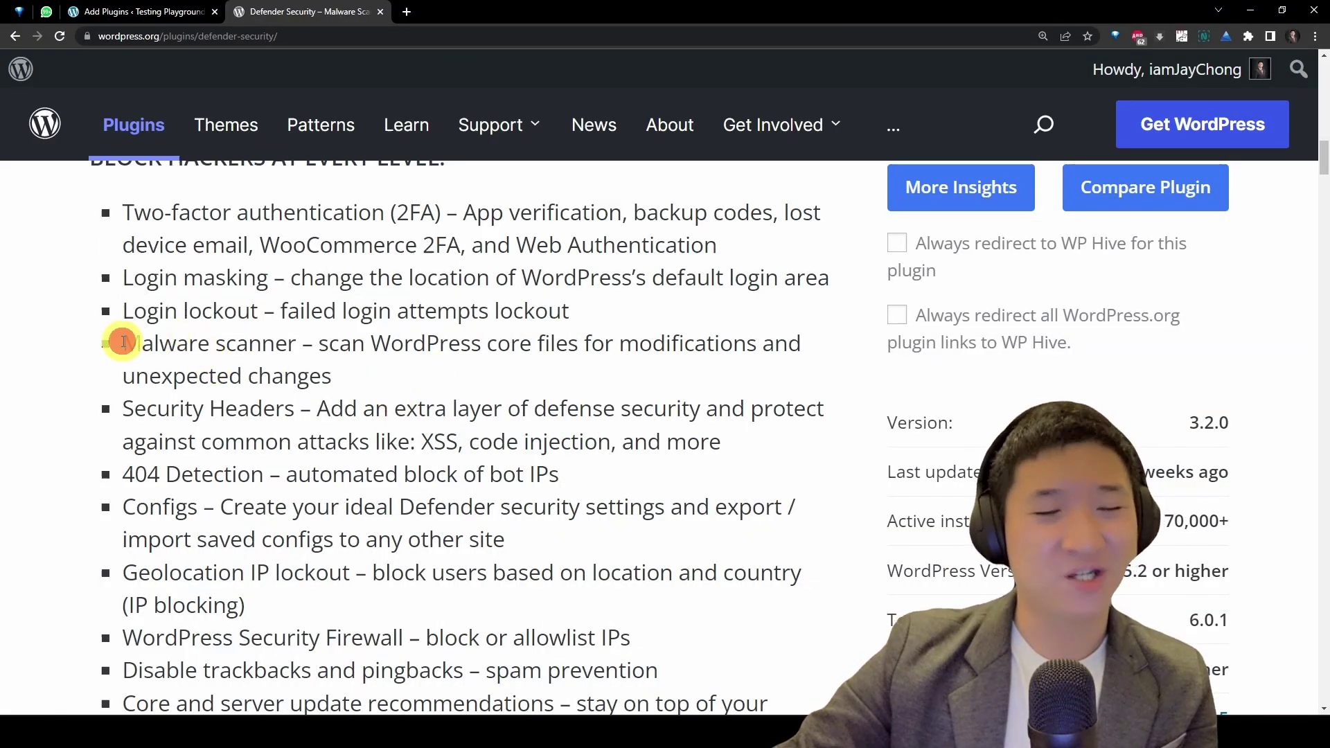
pyautogui.moveTo(123, 341); pyautogui.dragTo(386, 386)
pyautogui.scroll(-2, 651, 510)
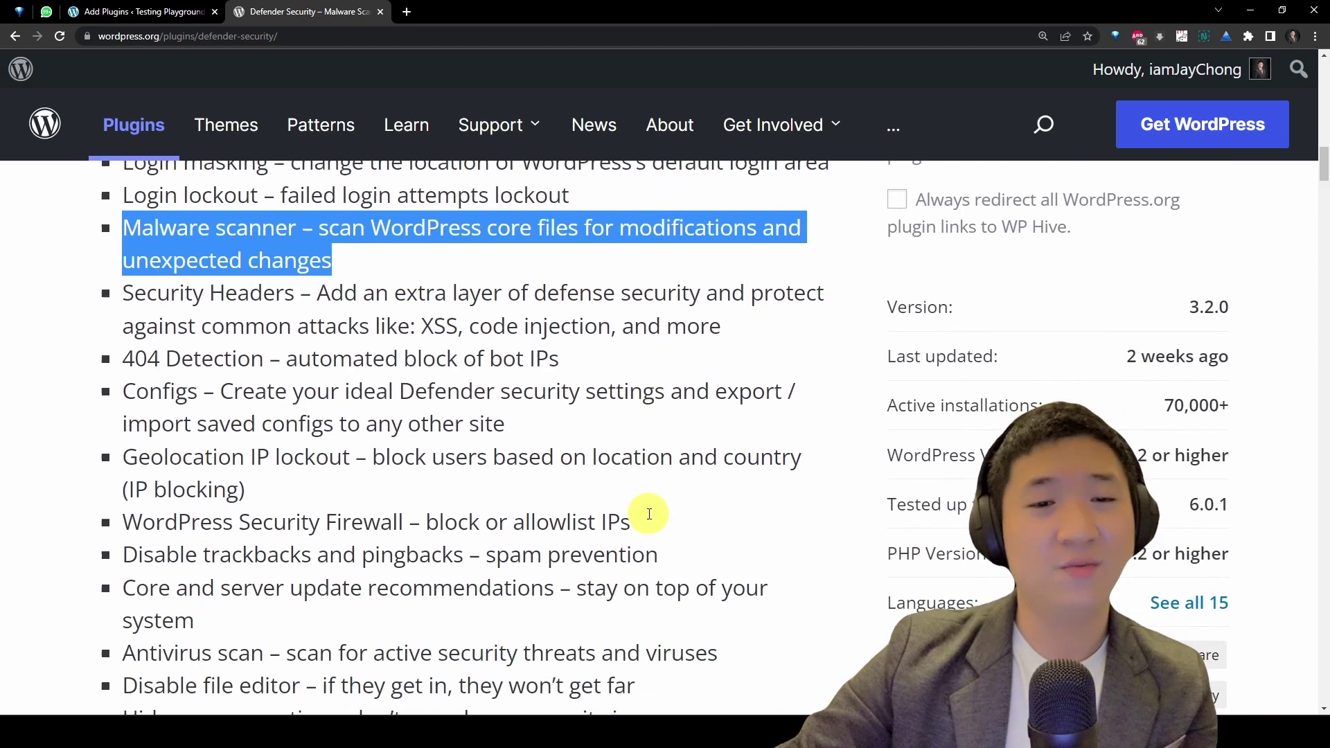
pyautogui.click(353, 234)
pyautogui.doubleClick(422, 228)
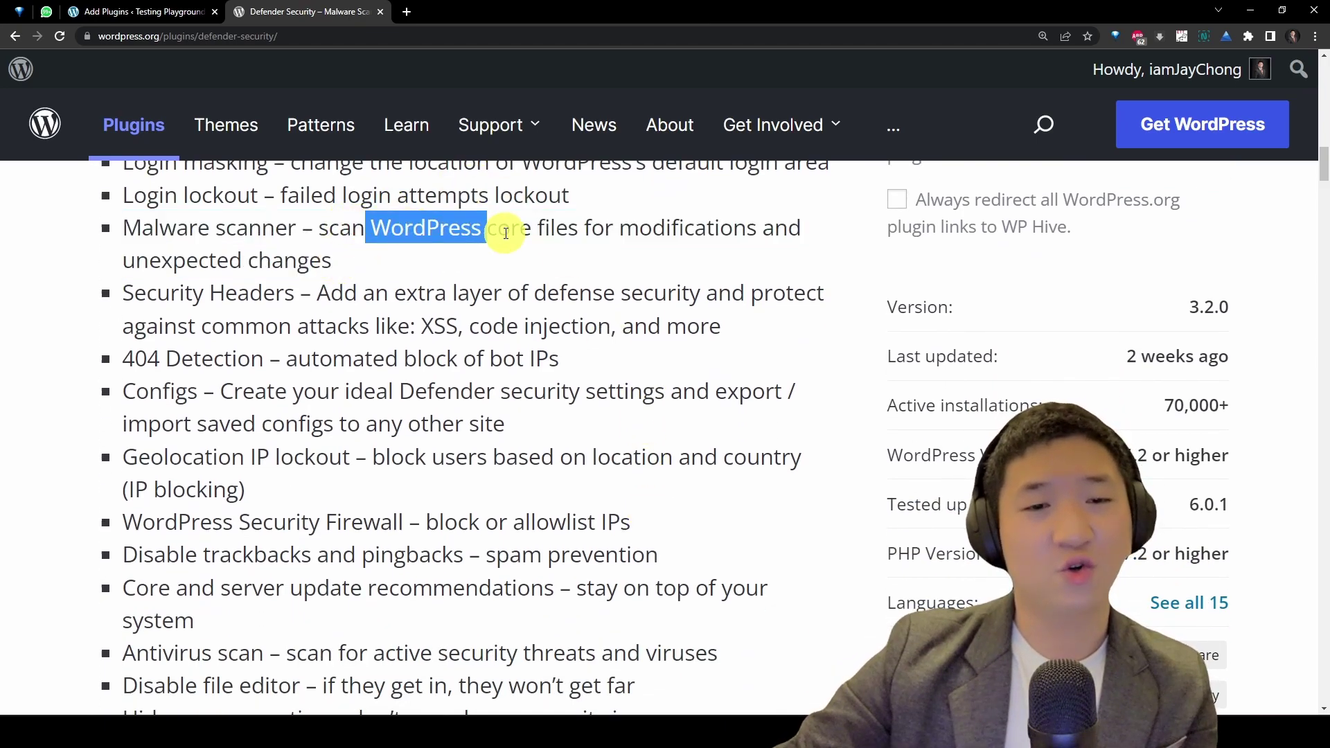
pyautogui.moveTo(506, 233); pyautogui.dragTo(744, 253)
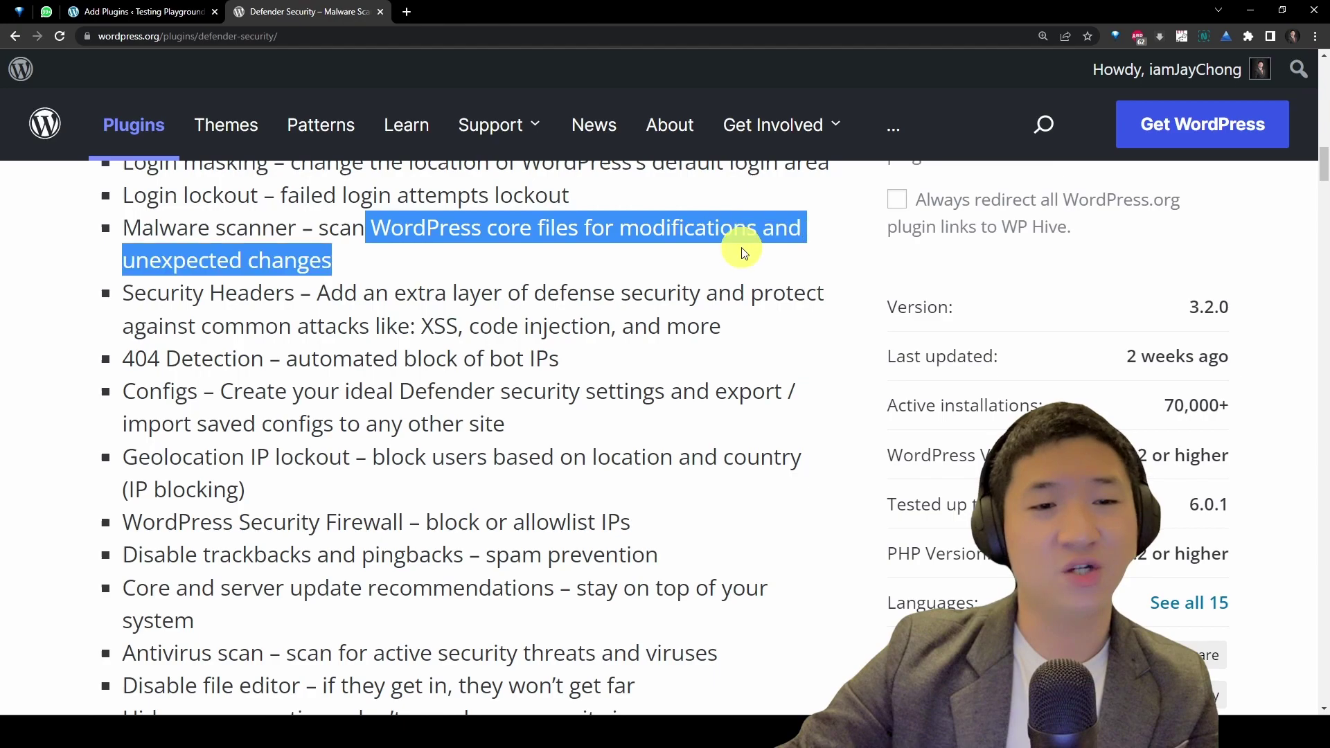
pyautogui.click(461, 245)
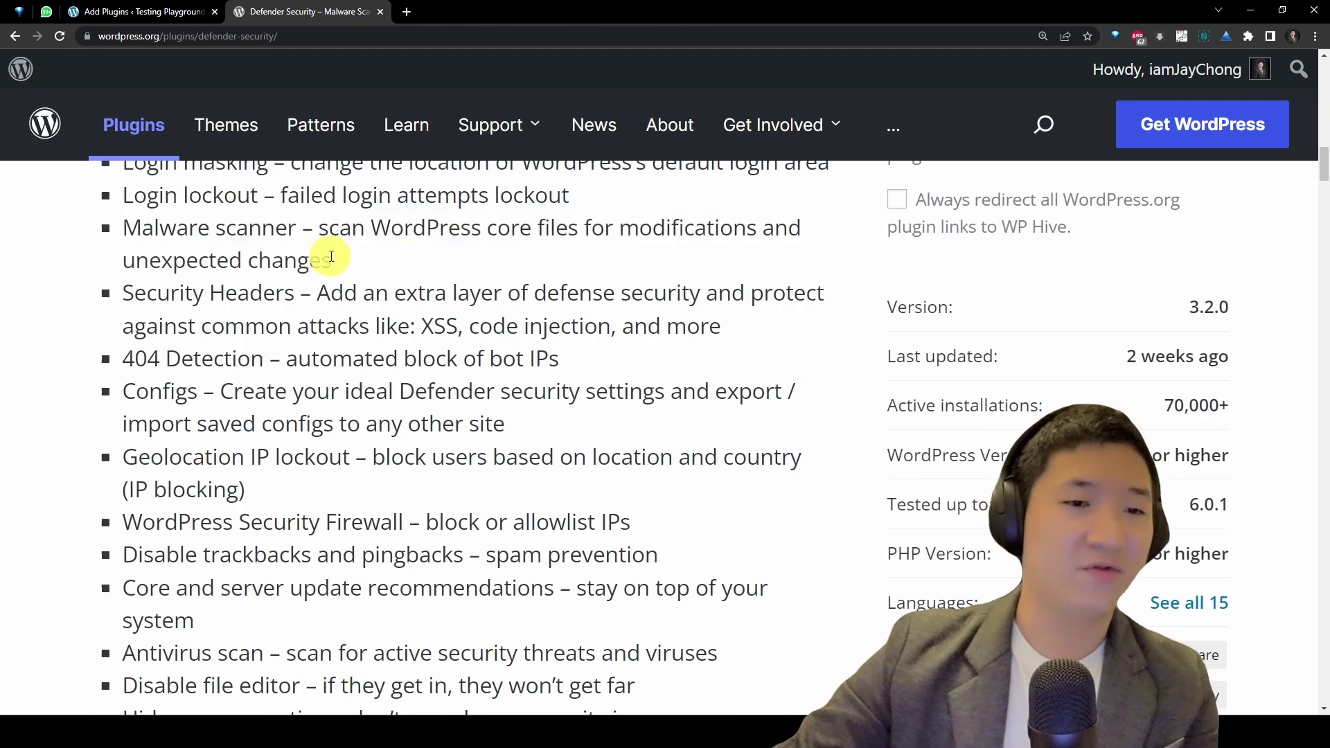
pyautogui.moveTo(357, 256); pyautogui.dragTo(113, 252)
pyautogui.click(562, 330)
pyautogui.scroll(-2, 720, 394)
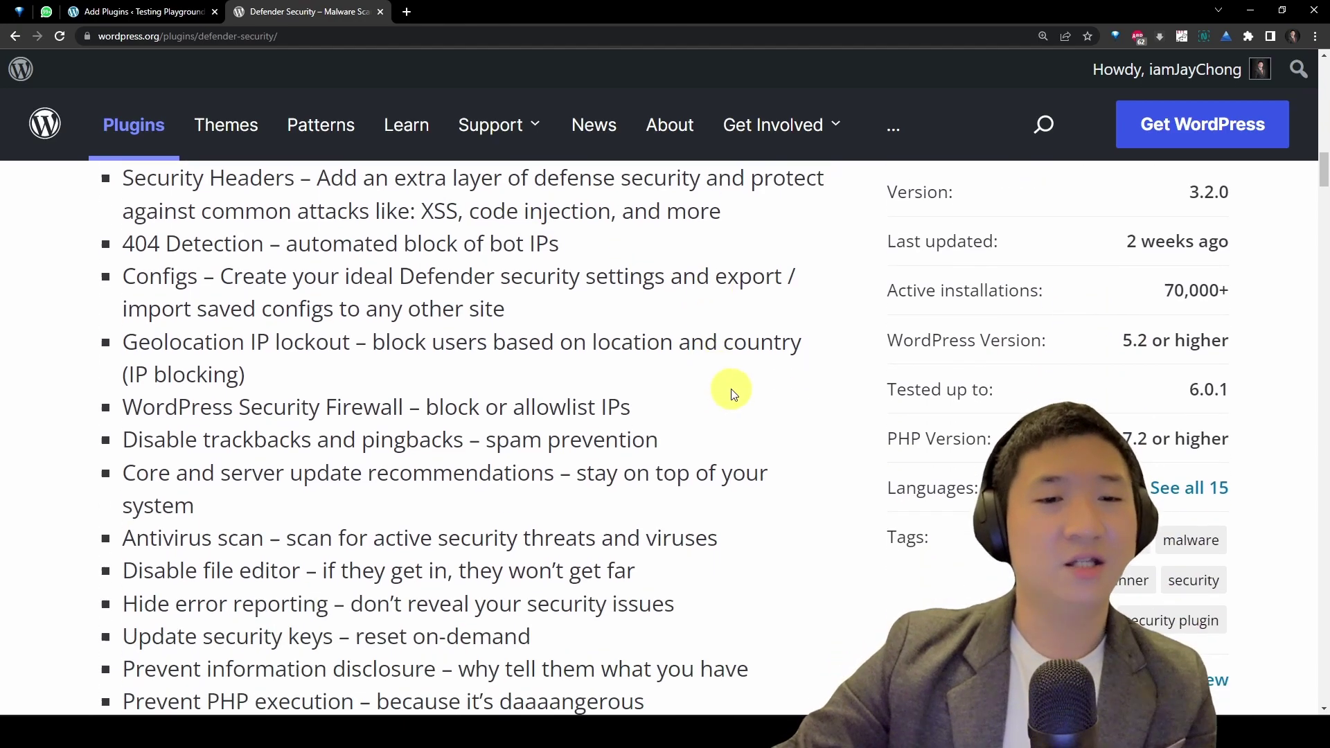
pyautogui.moveTo(123, 177); pyautogui.dragTo(530, 176)
pyautogui.click(483, 188)
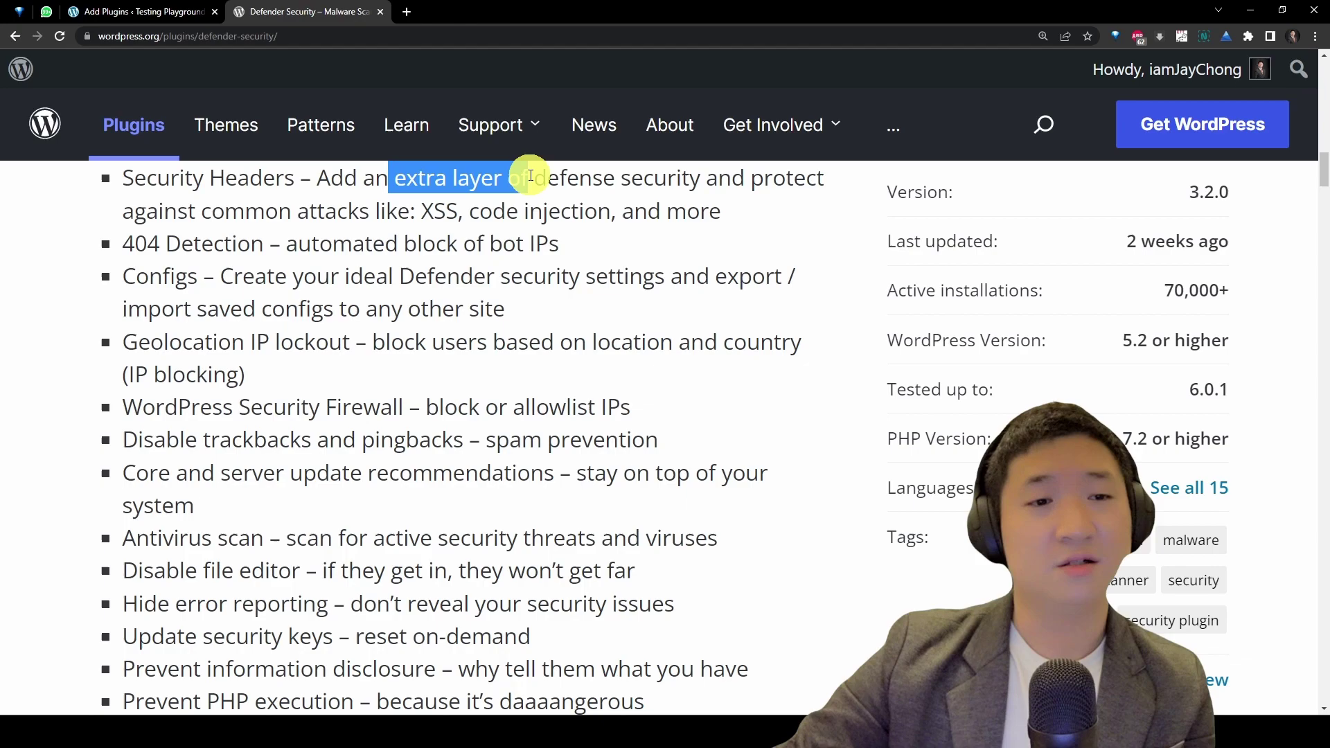
pyautogui.click(261, 210)
pyautogui.moveTo(178, 211); pyautogui.dragTo(783, 209)
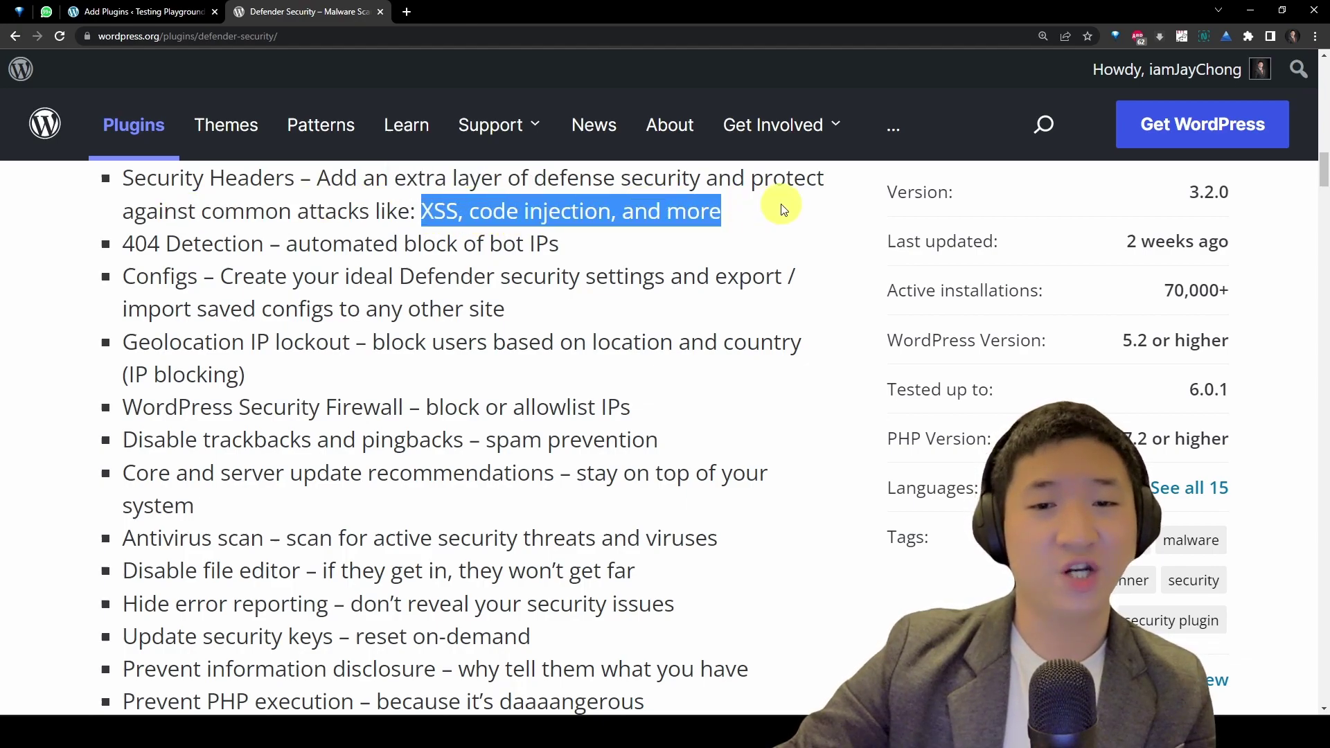
pyautogui.click(812, 352)
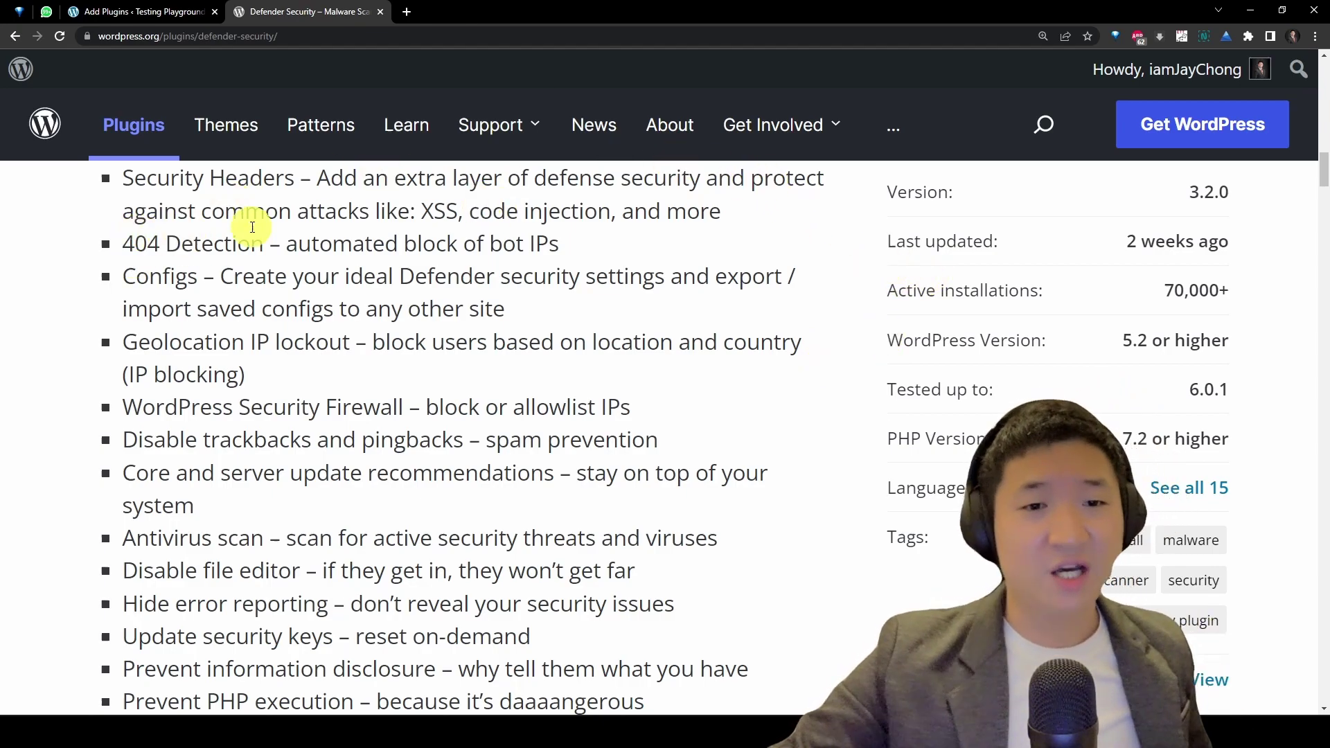
pyautogui.moveTo(269, 244); pyautogui.dragTo(607, 263)
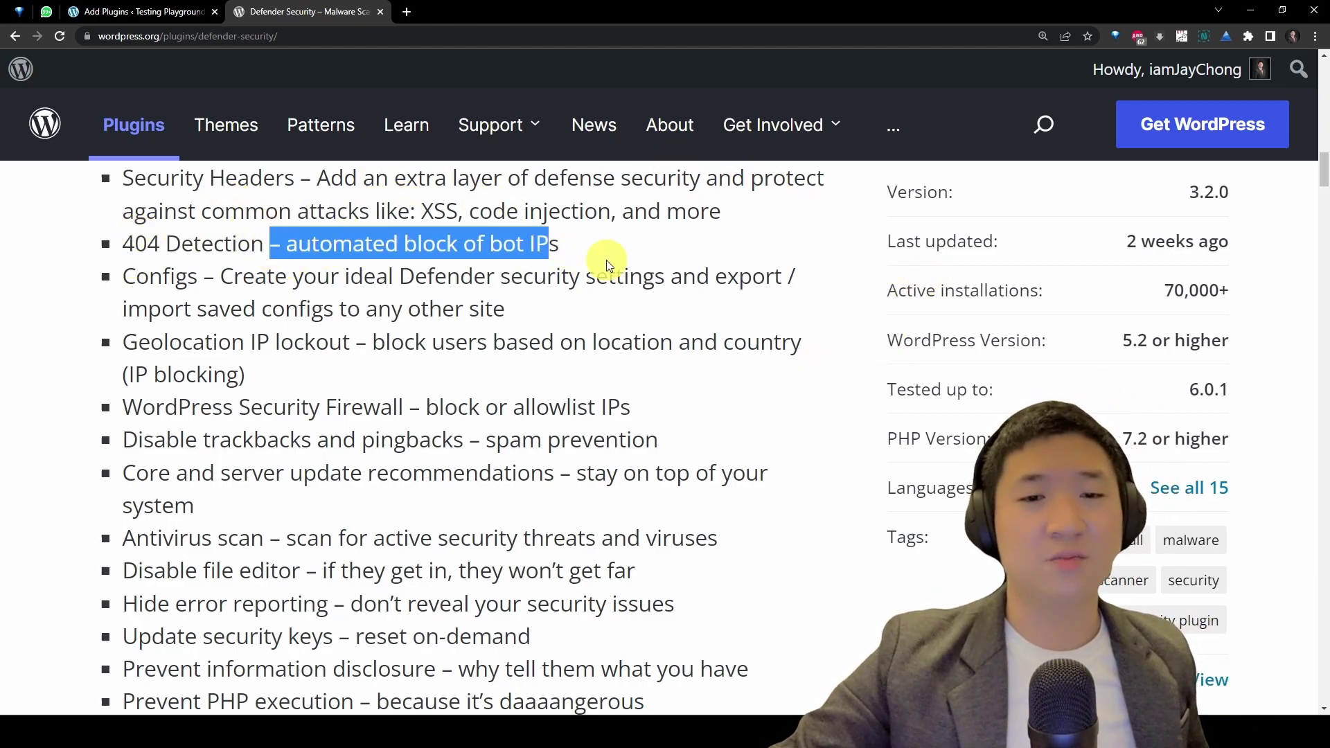
pyautogui.click(208, 296)
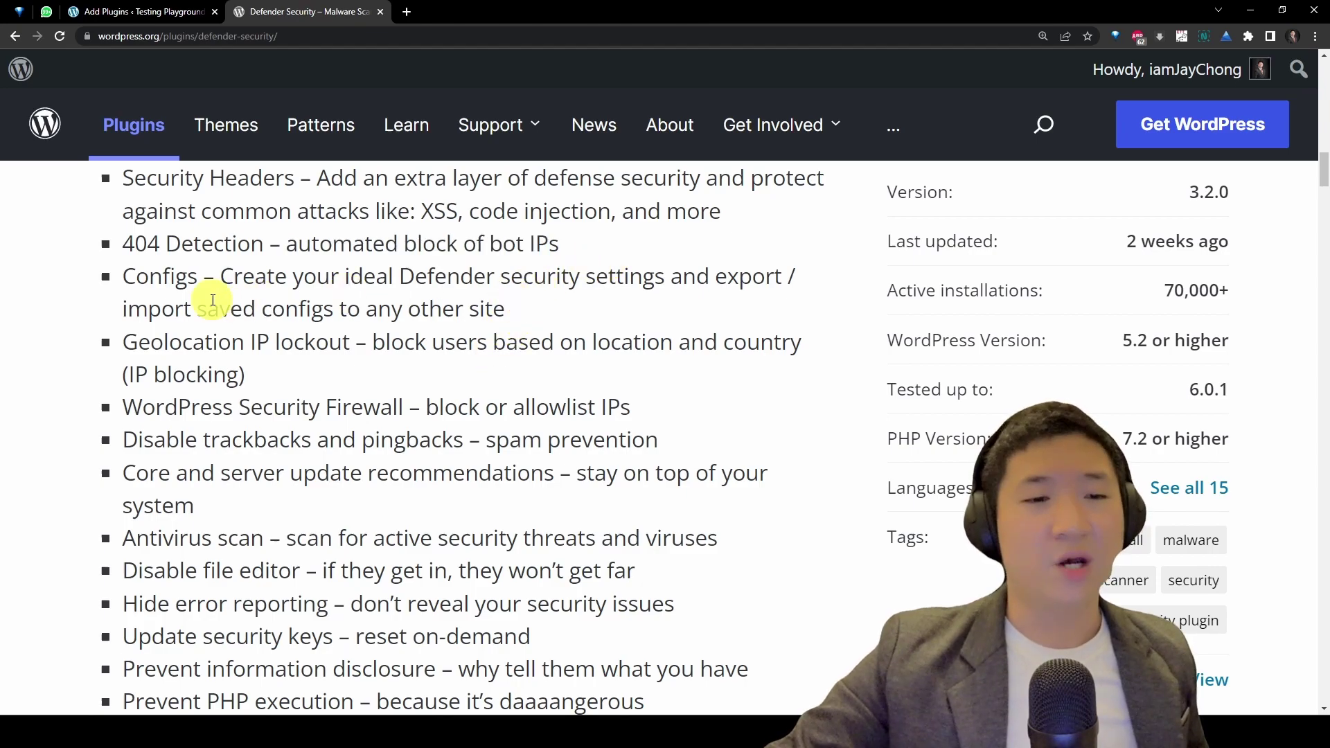
pyautogui.moveTo(165, 278); pyautogui.dragTo(529, 297)
pyautogui.moveTo(402, 277); pyautogui.dragTo(624, 278)
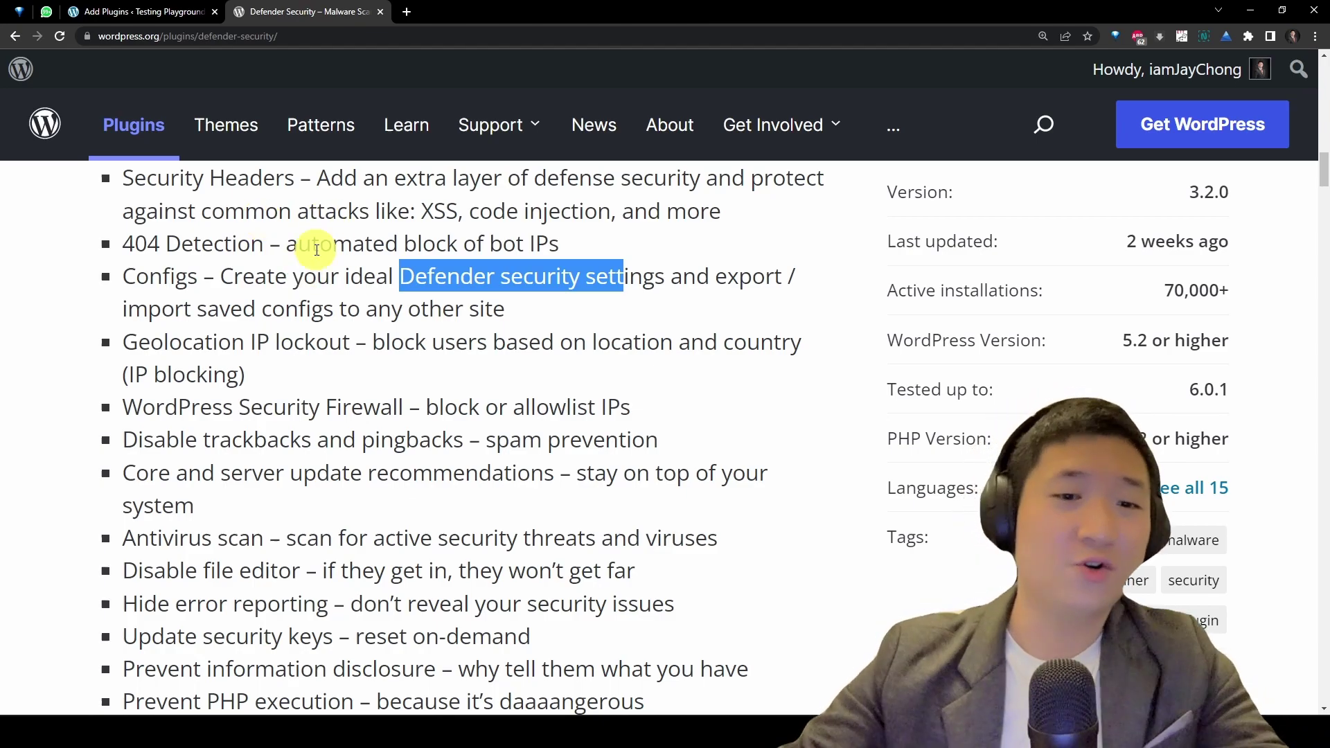
pyautogui.moveTo(279, 343); pyautogui.dragTo(460, 371)
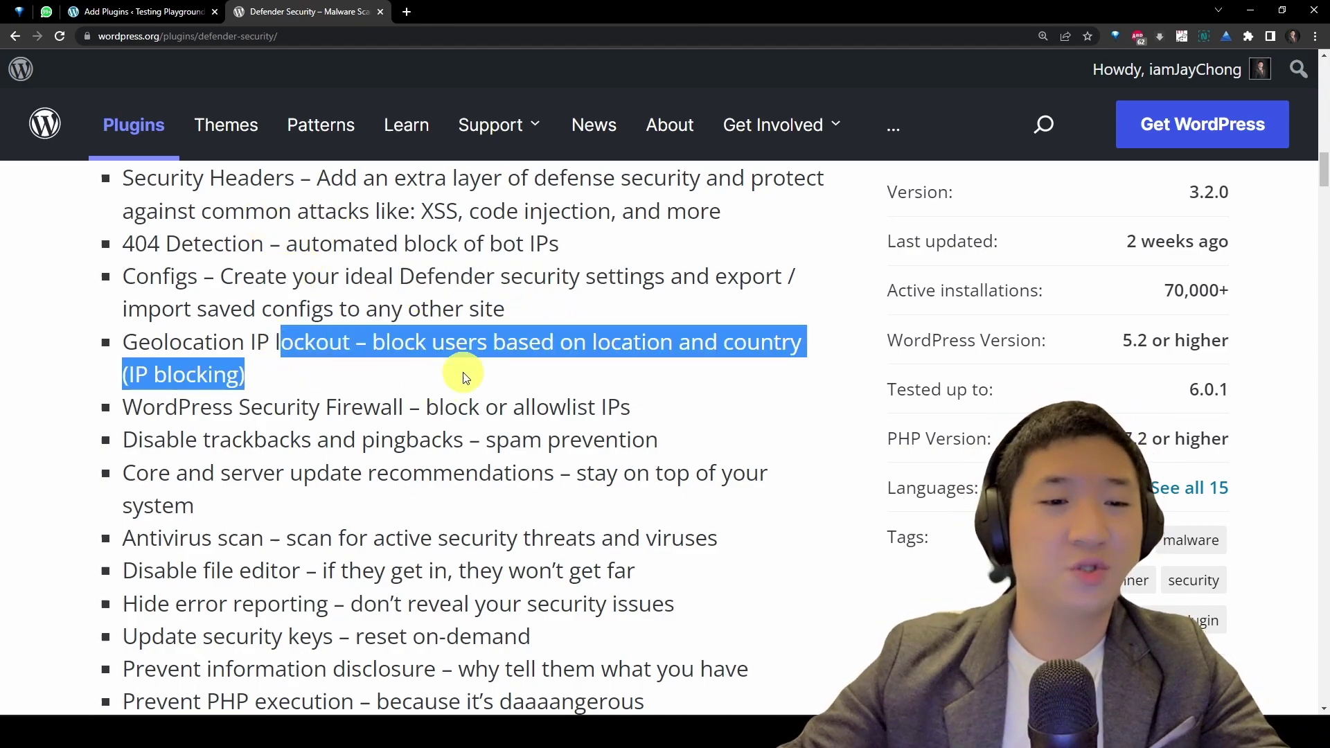
pyautogui.scroll(-2, 683, 527)
pyautogui.scroll(-2, 708, 291)
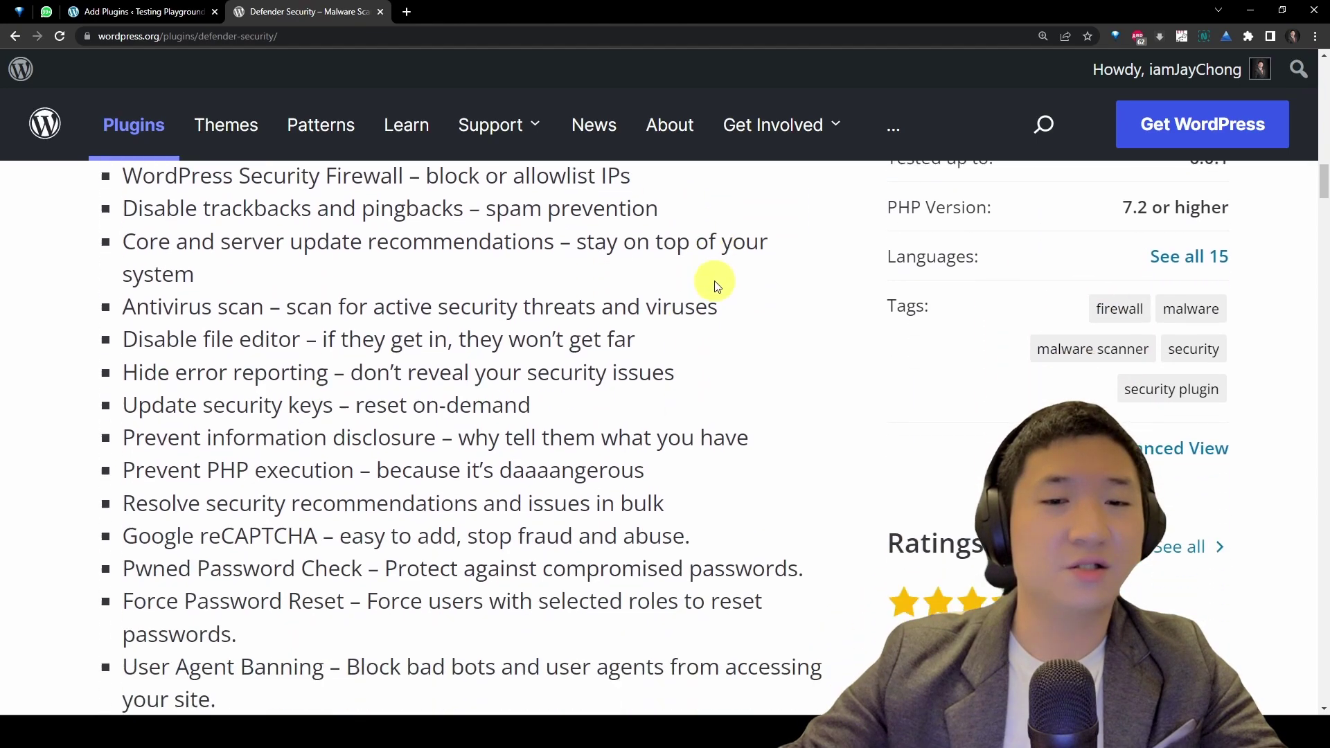
pyautogui.moveTo(381, 175); pyautogui.dragTo(727, 187)
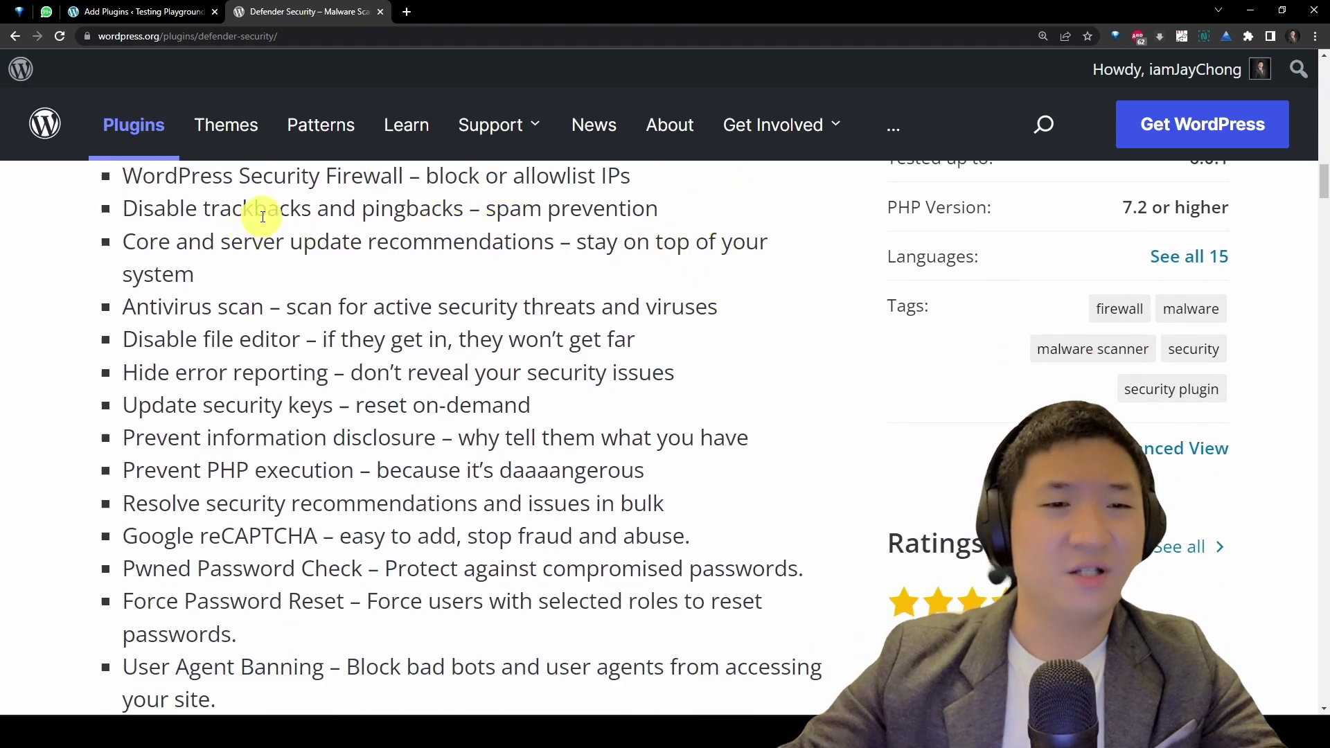
pyautogui.moveTo(314, 208); pyautogui.dragTo(704, 688)
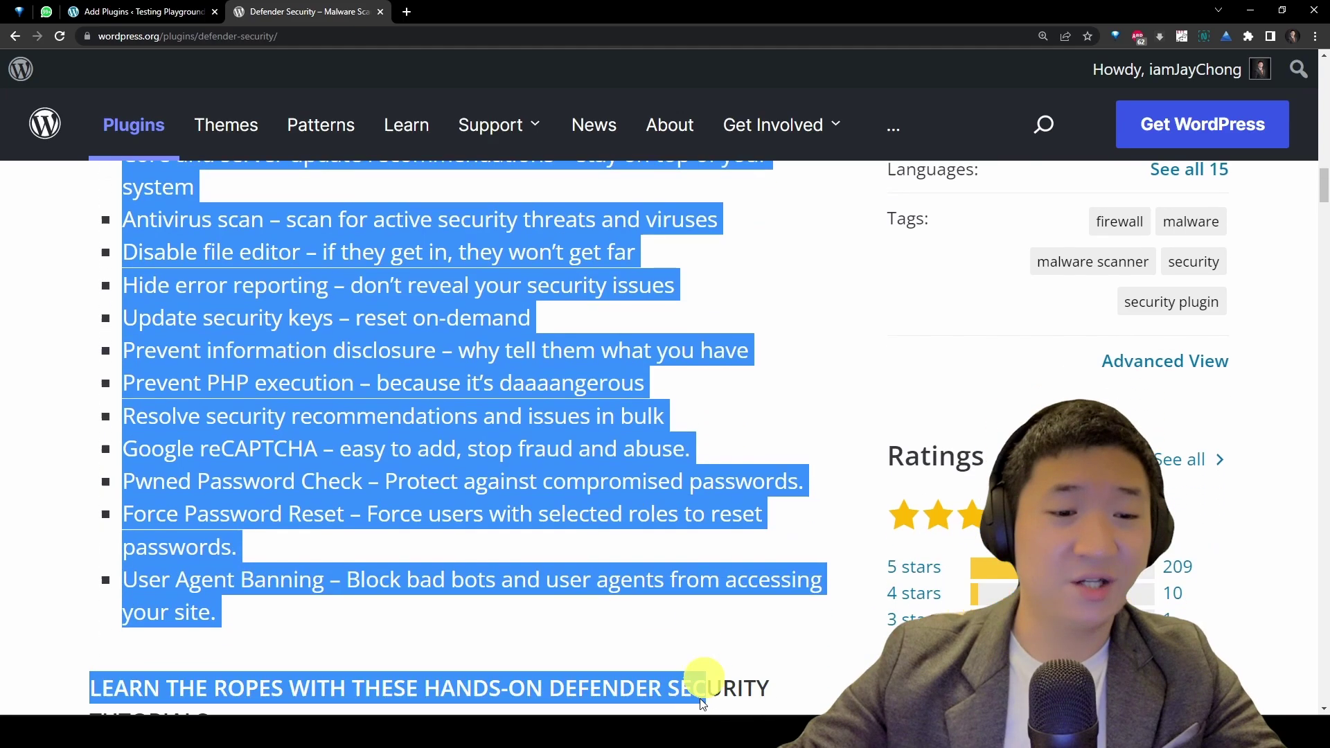
pyautogui.scroll(-2, 721, 314)
pyautogui.click(602, 305)
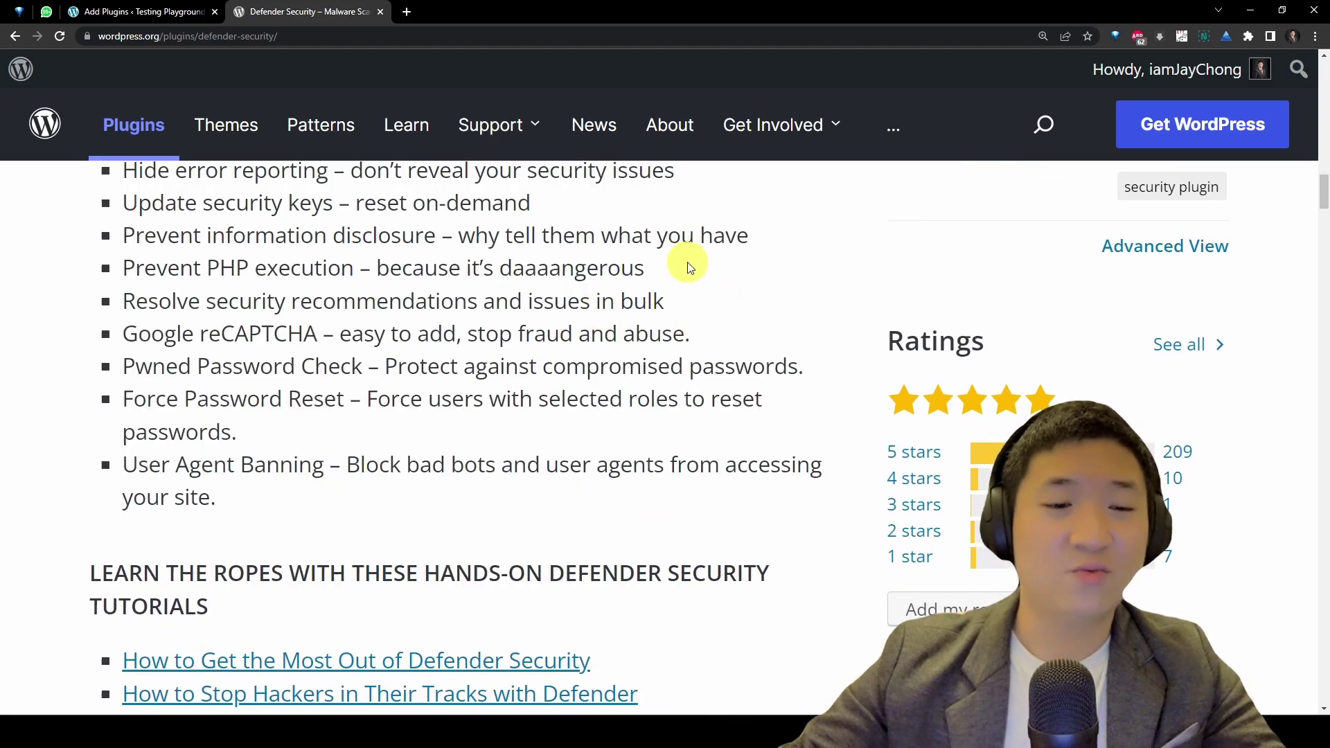
pyautogui.scroll(2, 689, 267)
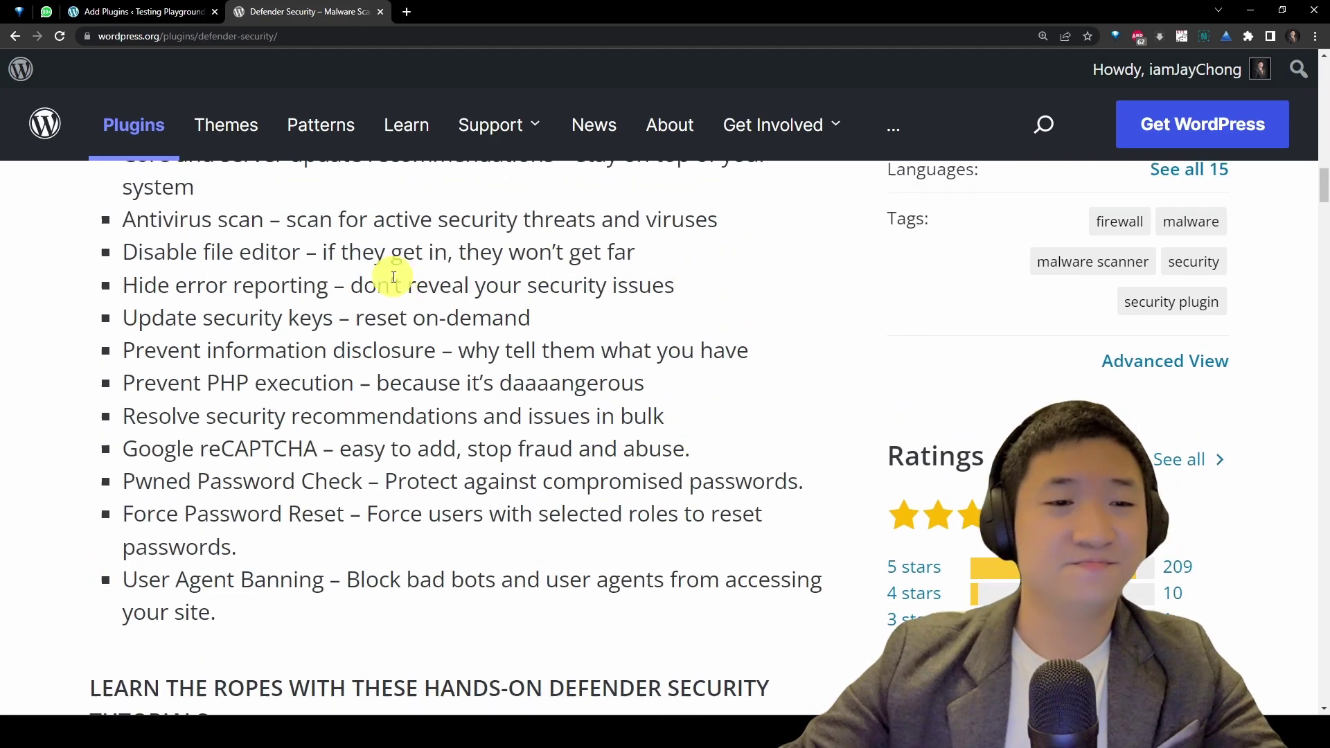
pyautogui.moveTo(449, 219); pyautogui.dragTo(594, 519)
pyautogui.click(776, 372)
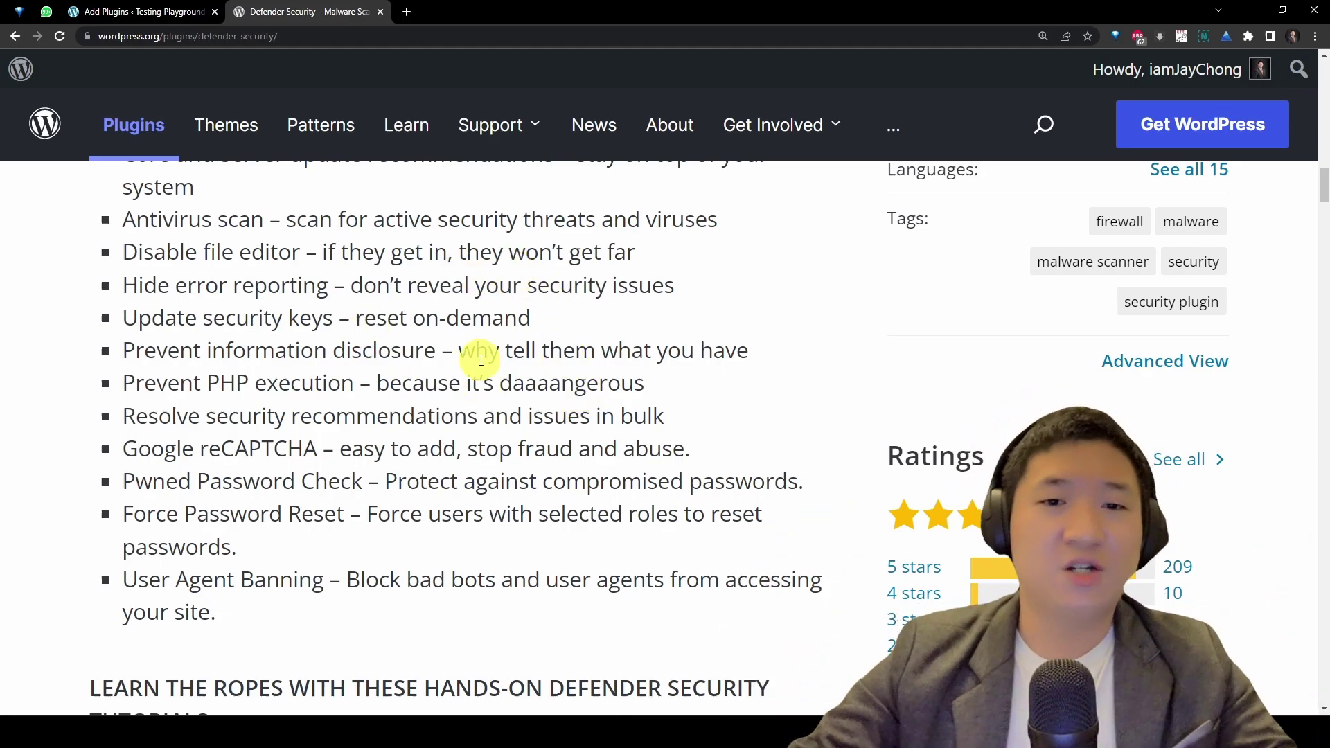
# Step: Skim Defender's feature bullets on its WordPress.org plugin page
pyautogui.scroll(-1, 576, 261)
pyautogui.scroll(-3, 576, 260)
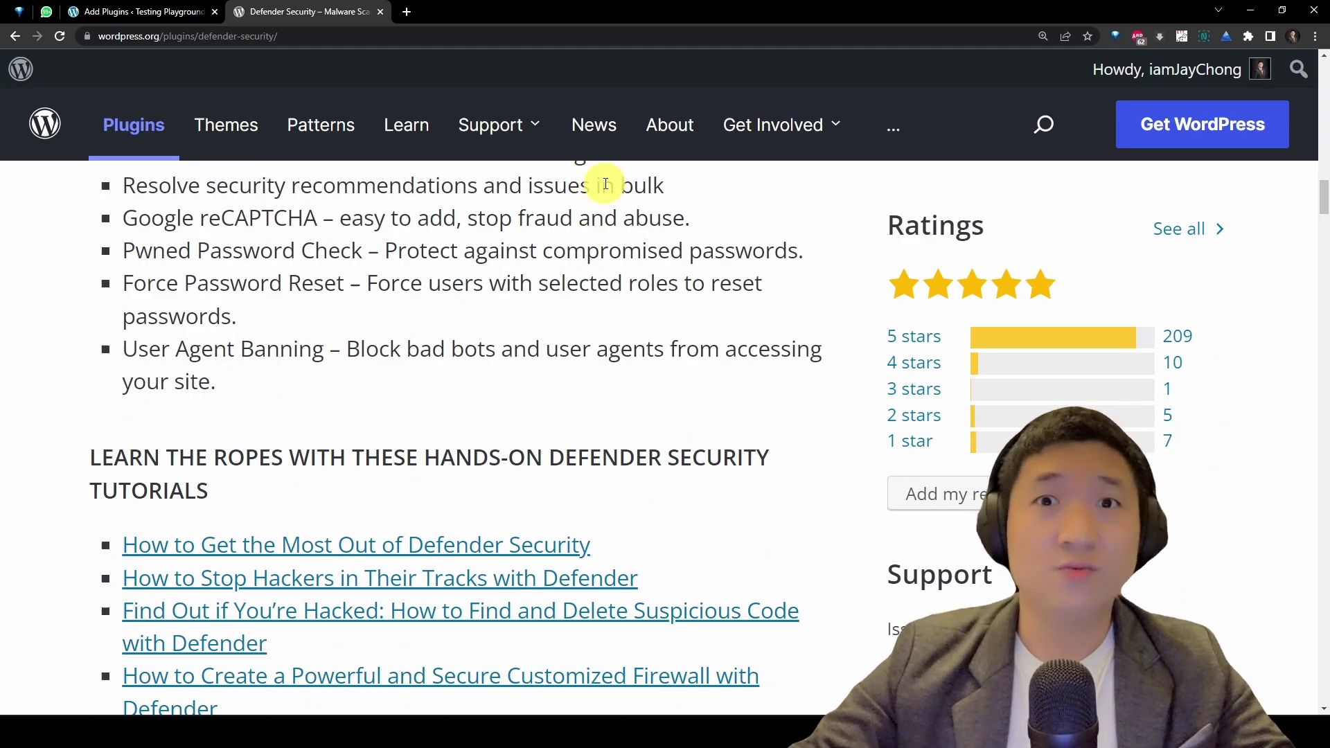
pyautogui.scroll(3, 386, 392)
pyautogui.moveTo(297, 188); pyautogui.dragTo(469, 516)
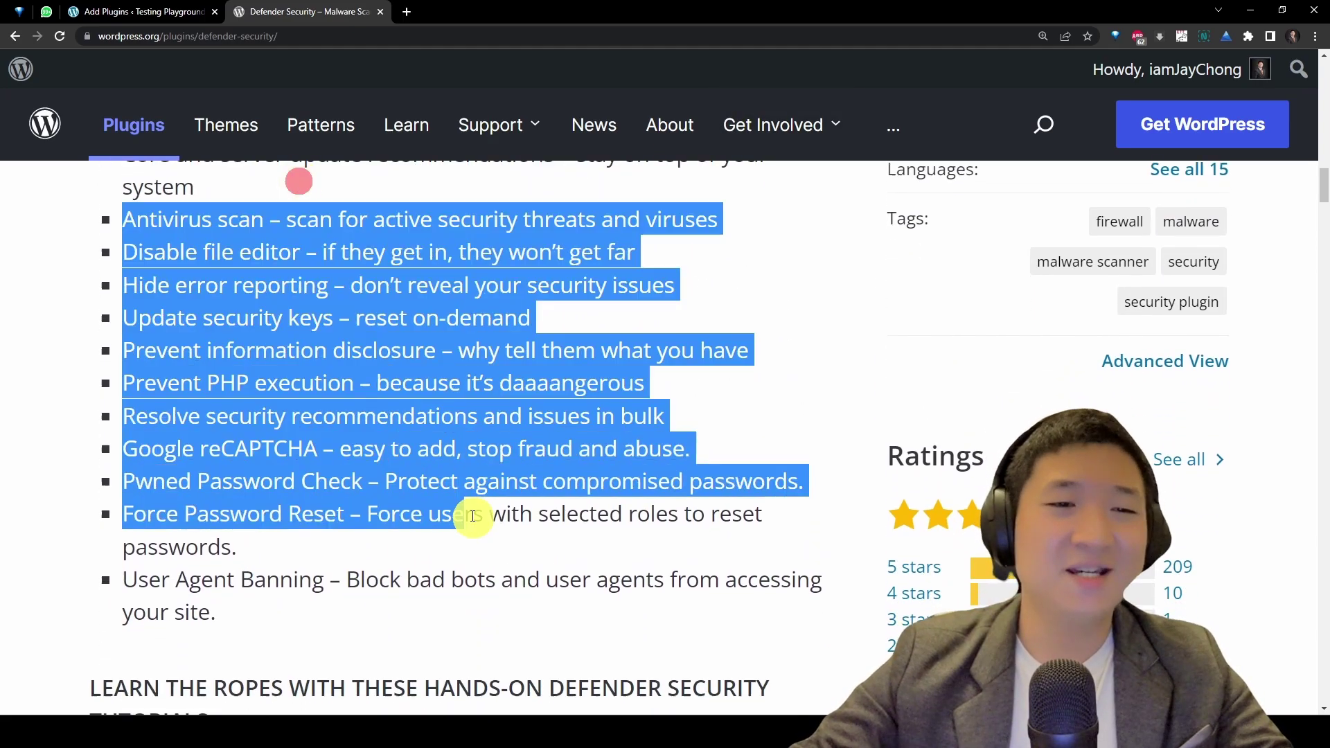
pyautogui.click(672, 473)
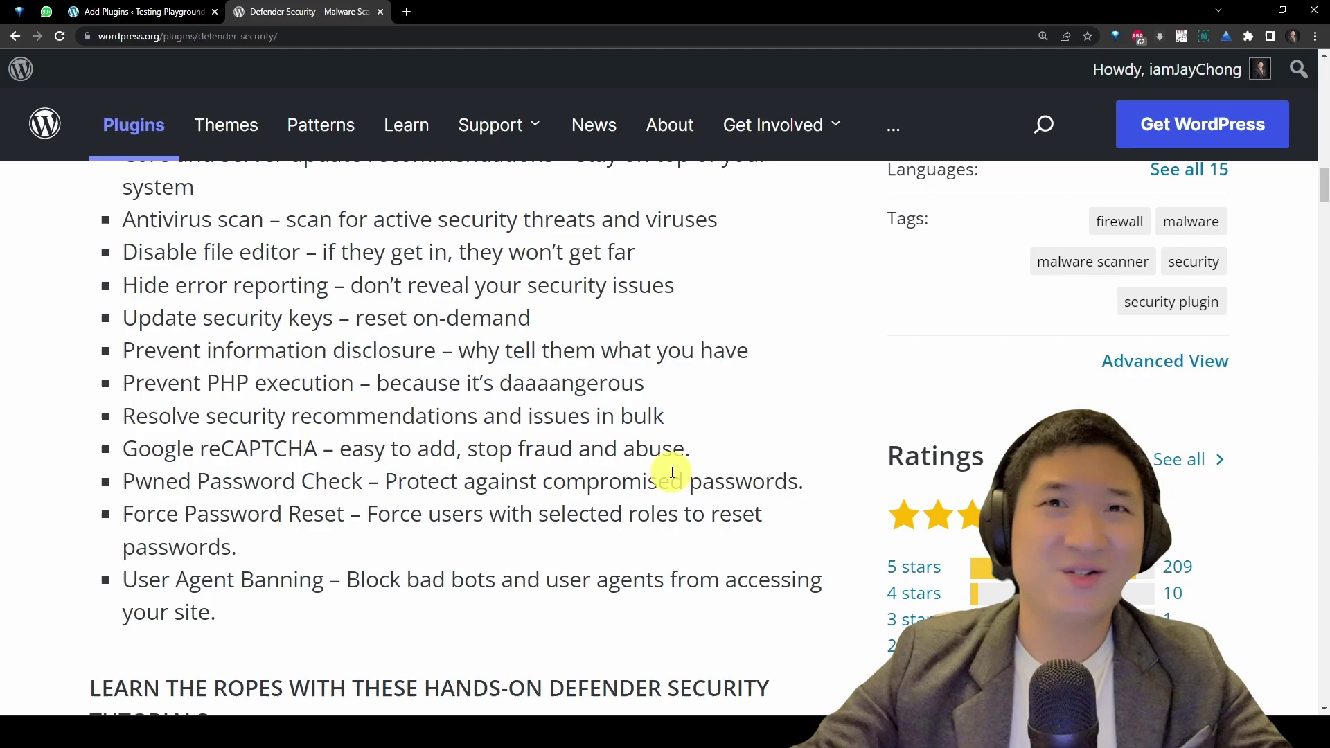
# Step: Read the Firewall and IP Manager description, then return to the site's Add Plugins tab
pyautogui.scroll(-15, 672, 473)
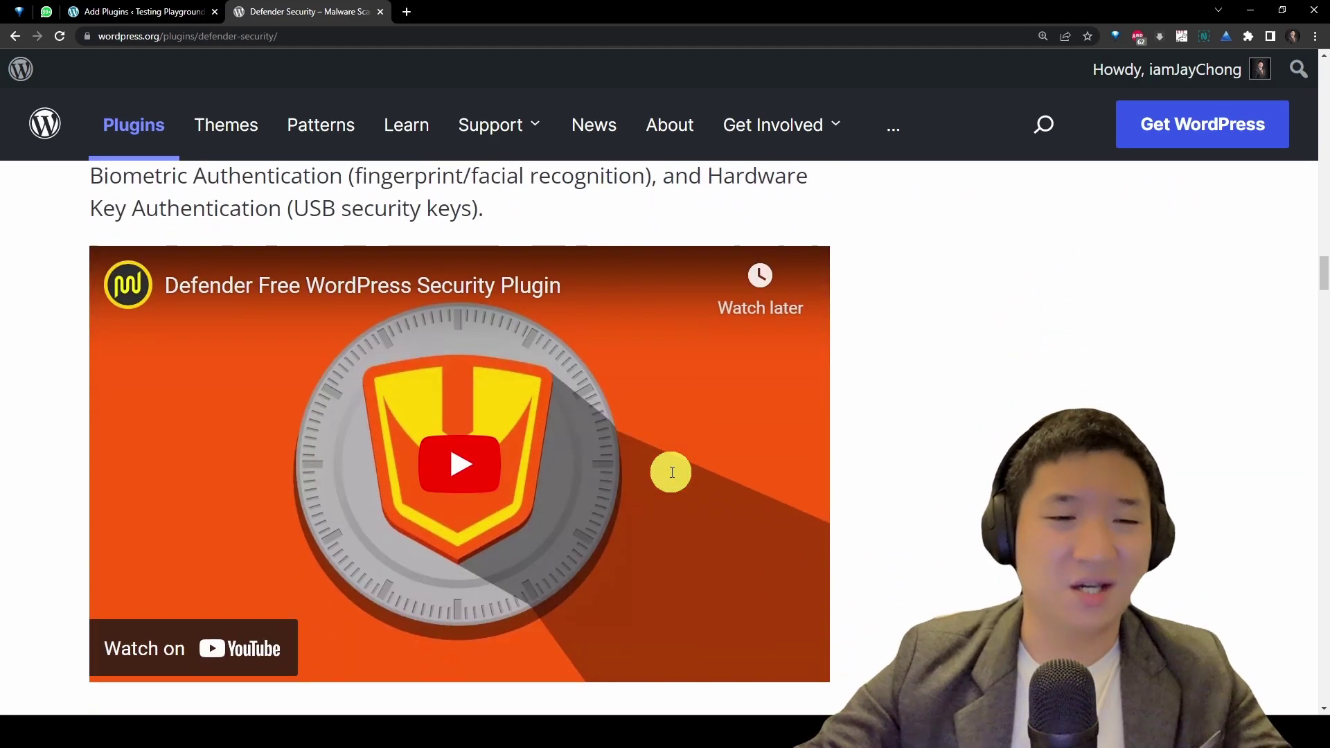
pyautogui.scroll(-6, 672, 473)
pyautogui.moveTo(707, 636); pyautogui.dragTo(484, 279)
pyautogui.click(1006, 442)
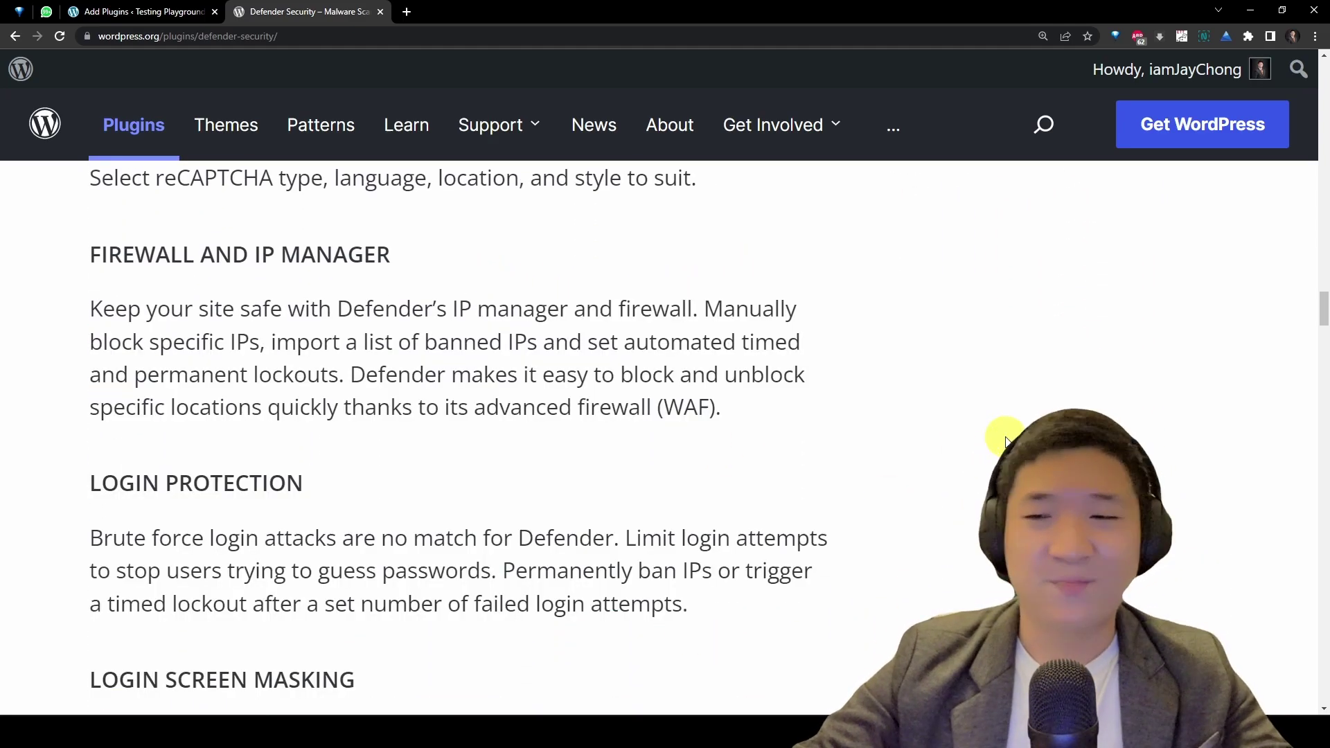
pyautogui.scroll(-5, 811, 273)
pyautogui.click(139, 8)
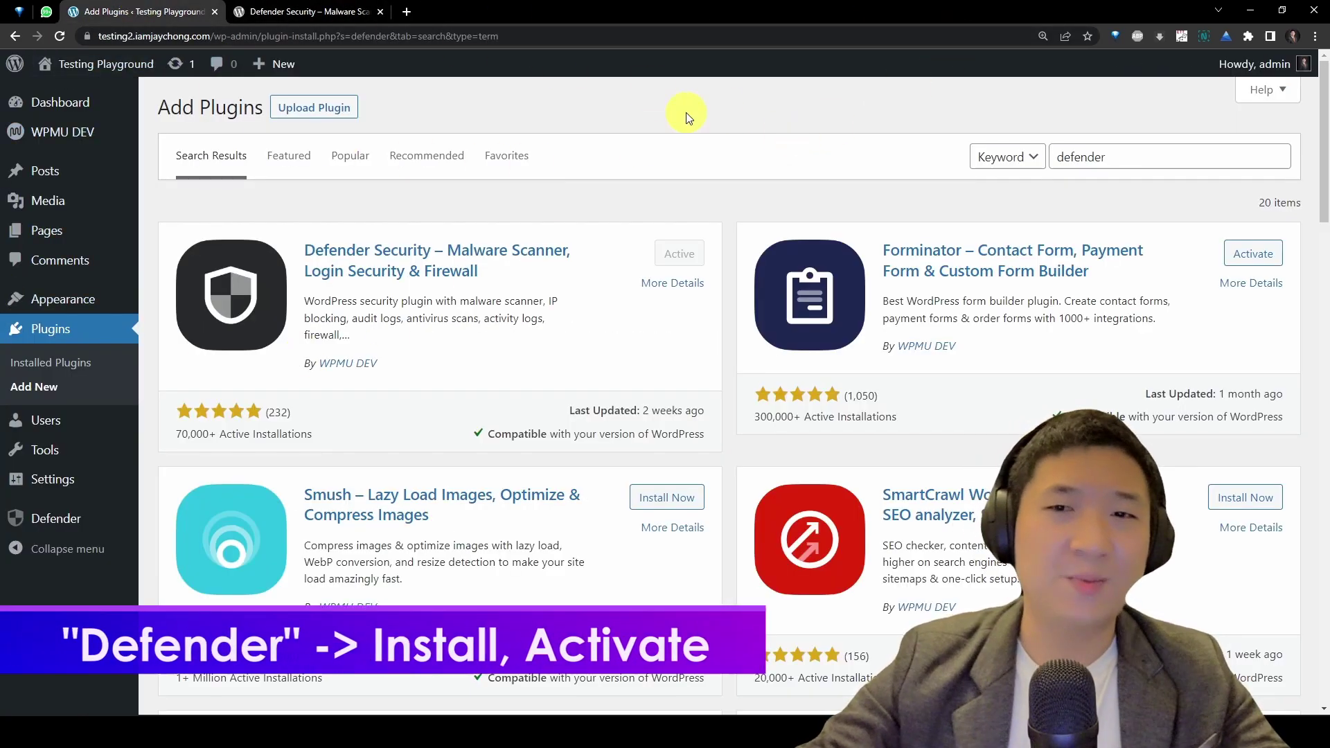
# Step: Zoom in on the 'defender' search results showing Defender Security as Active
pyautogui.doubleClick(1173, 154)
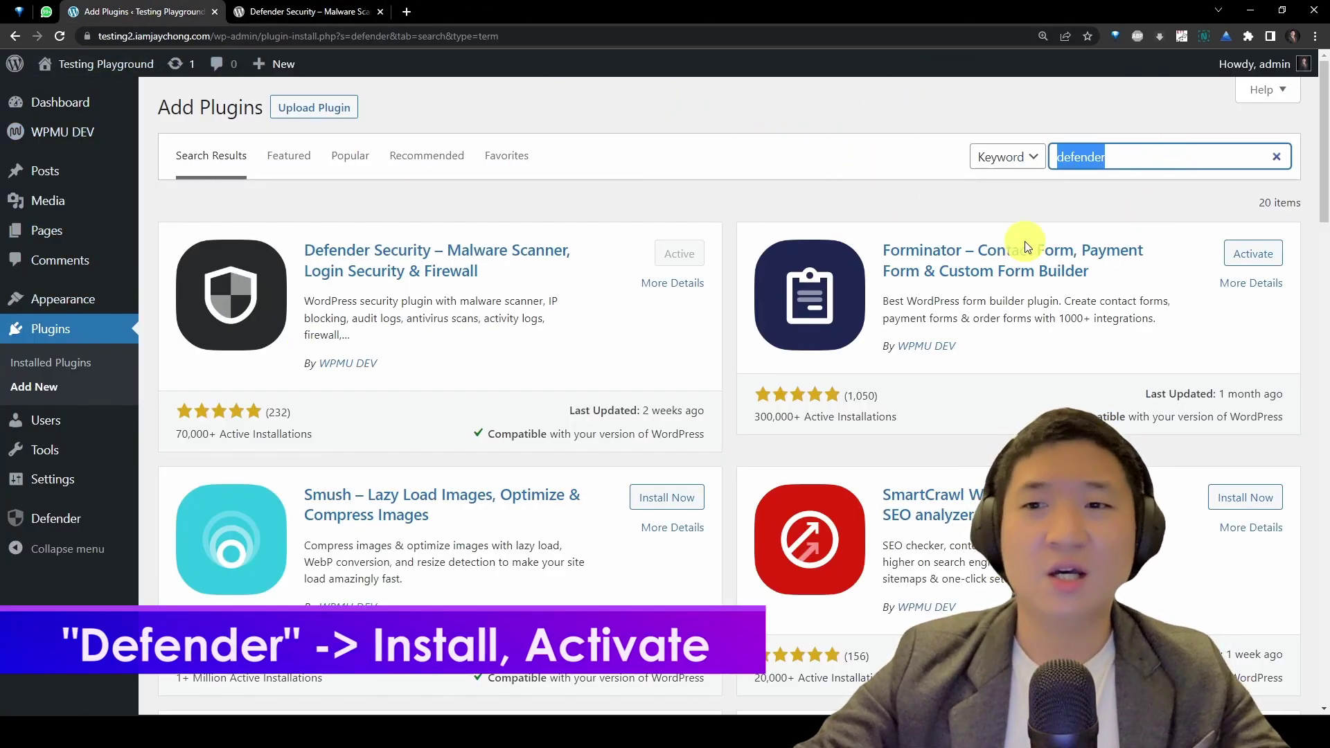
pyautogui.click(742, 166)
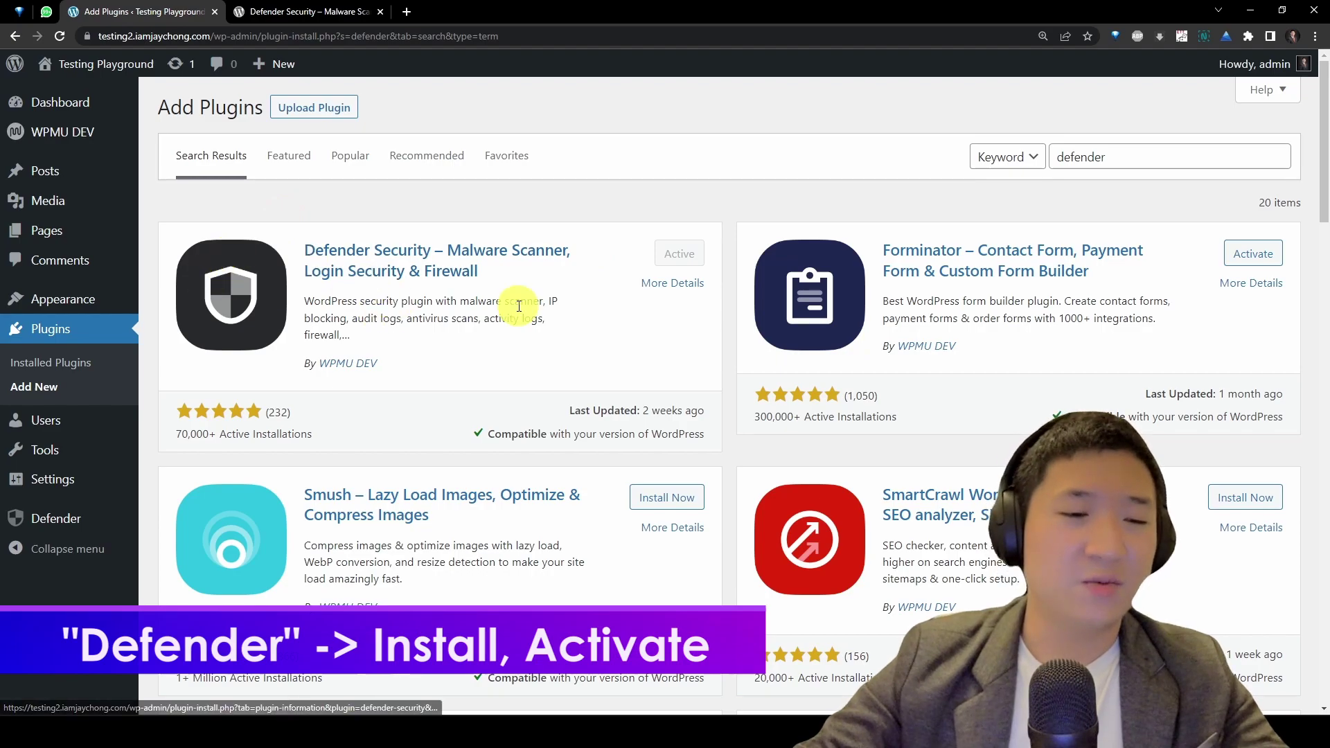
pyautogui.hotkey('ctrl', '+')
pyautogui.hotkey('ctrl', '+')
pyautogui.scroll(-3, 521, 307)
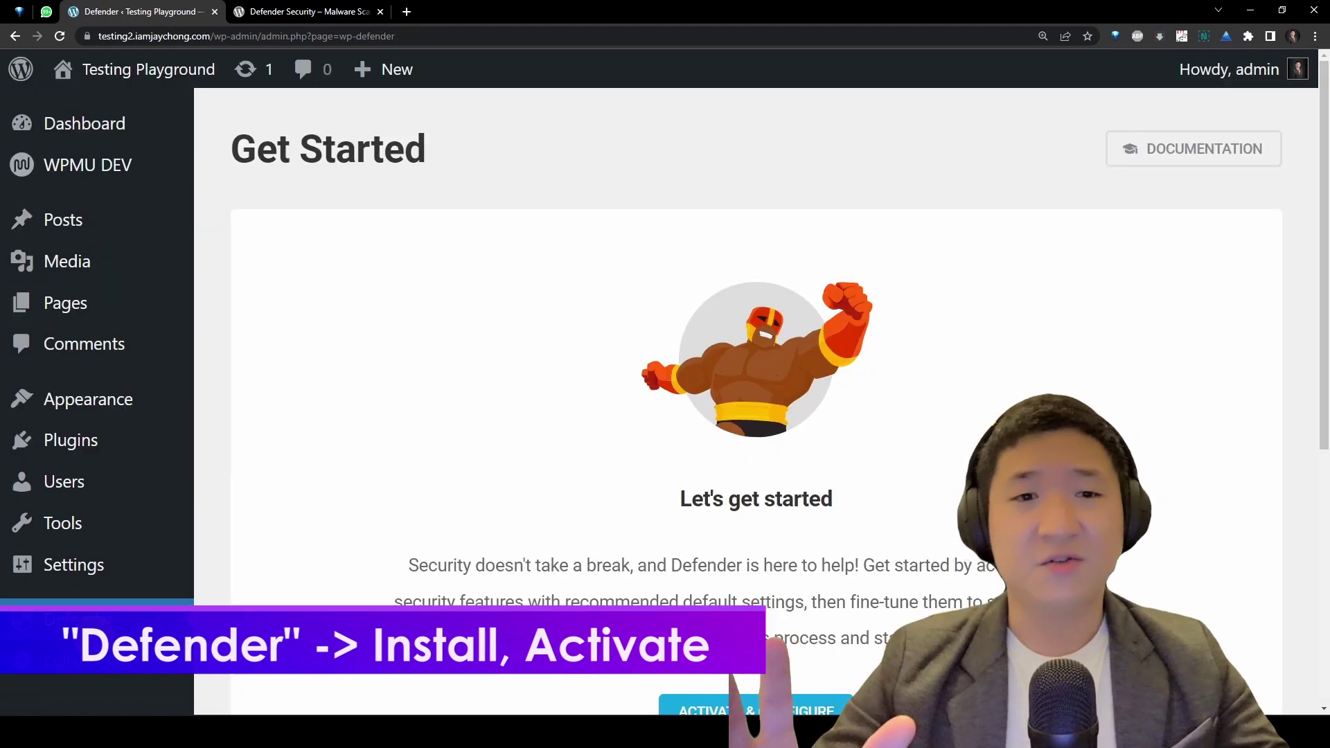
pyautogui.hotkey('ctrl', '-')
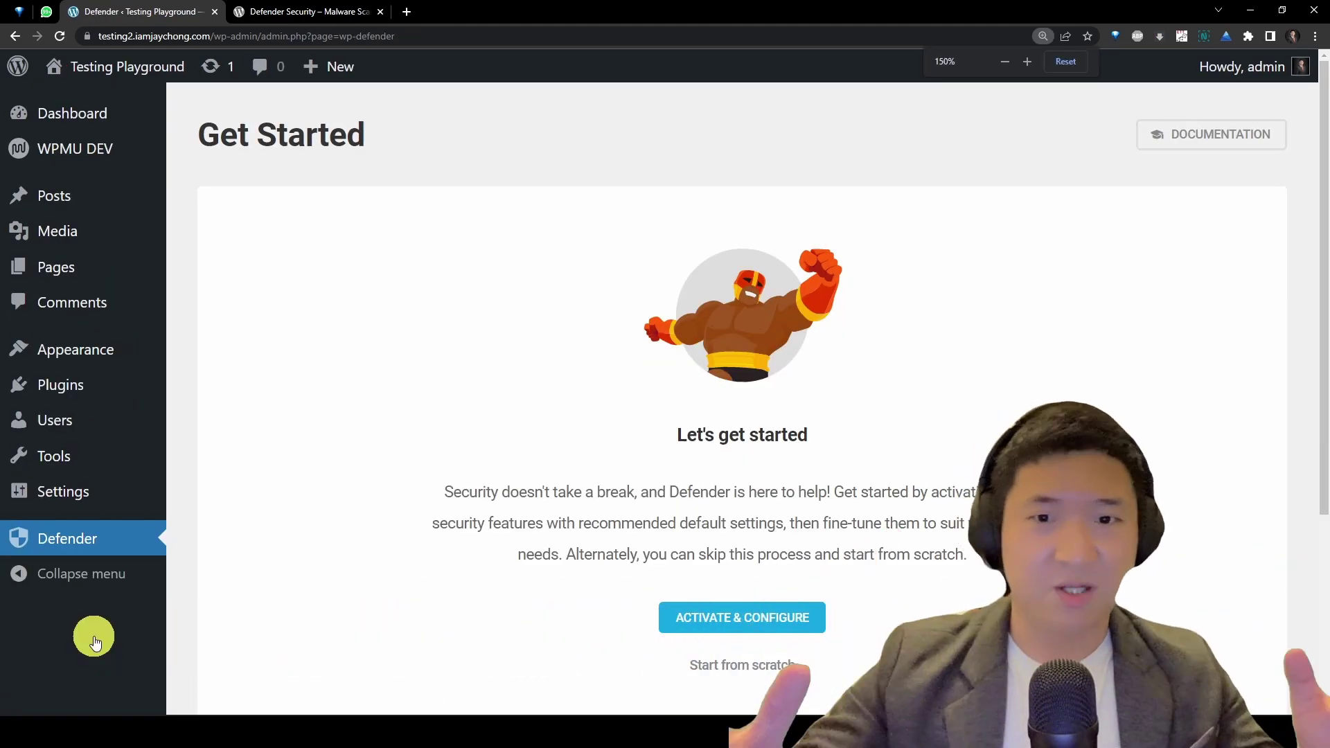
pyautogui.scroll(-1, 1323, 275)
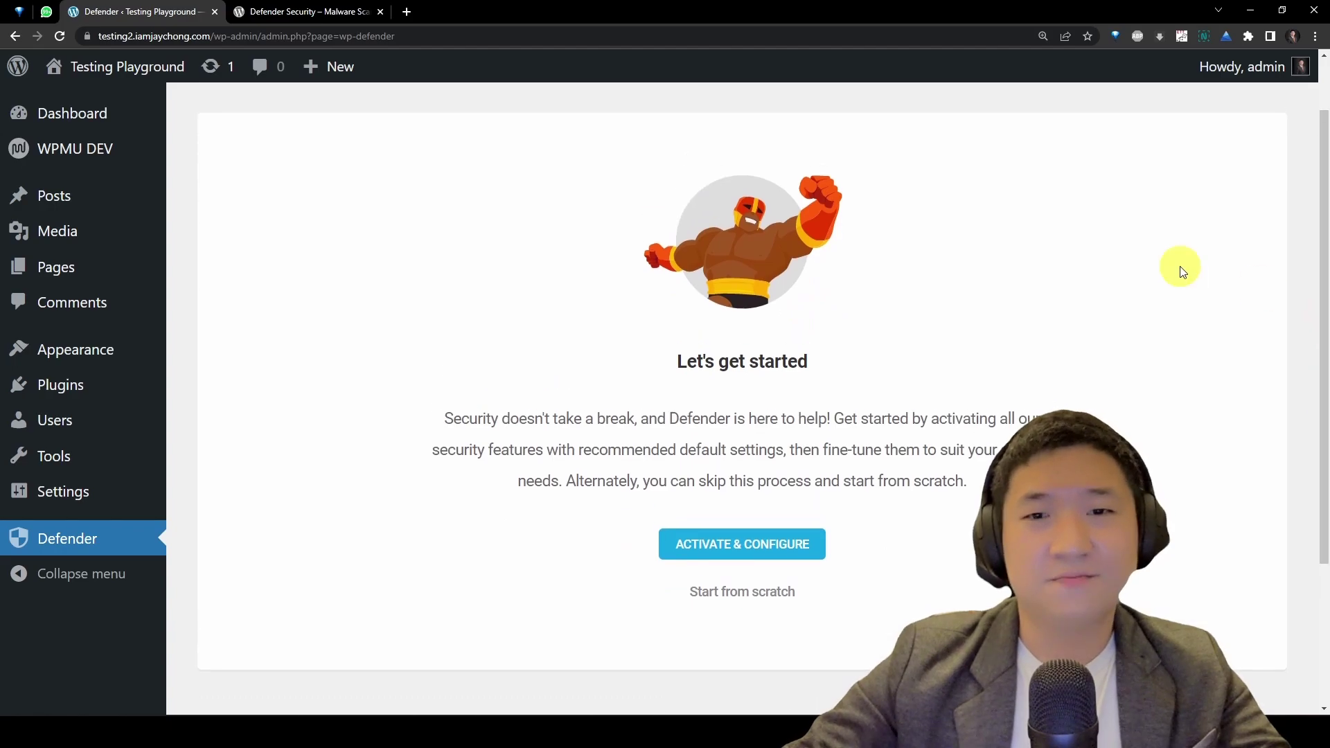
pyautogui.moveTo(669, 358); pyautogui.dragTo(929, 362)
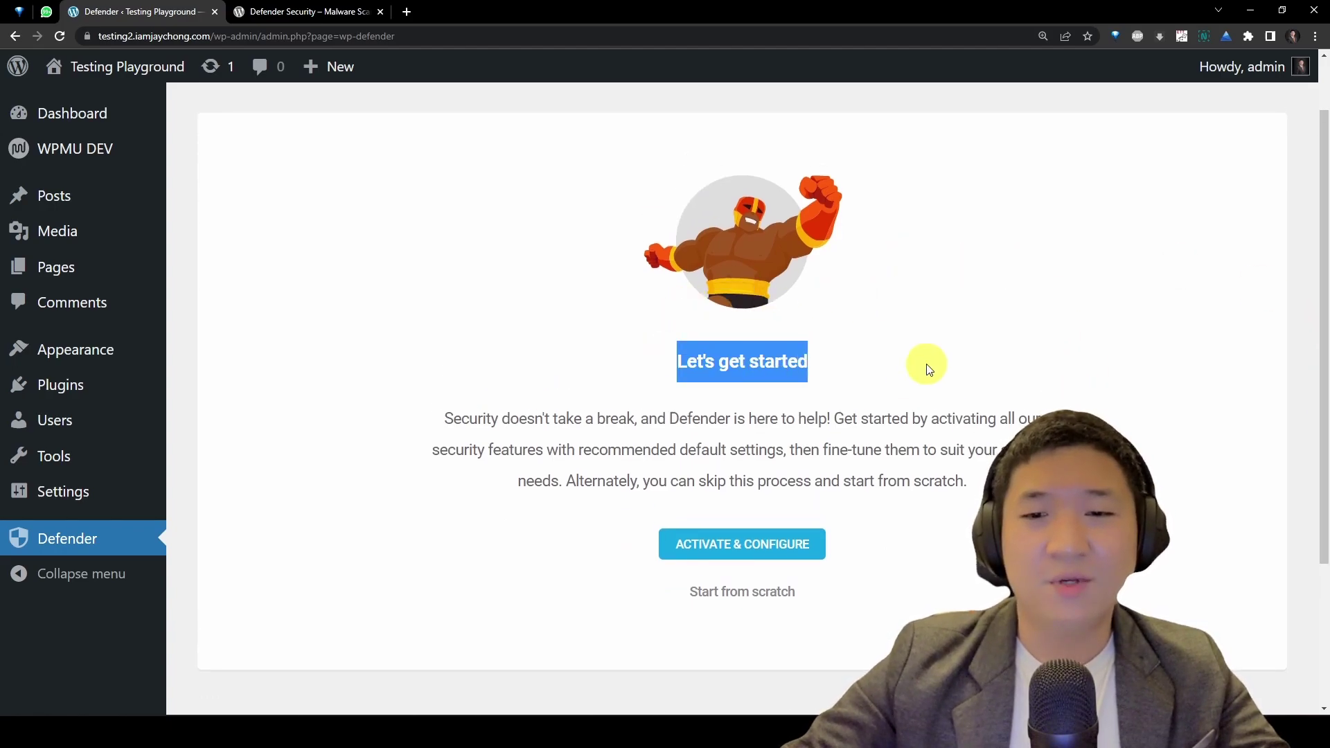
pyautogui.click(1009, 317)
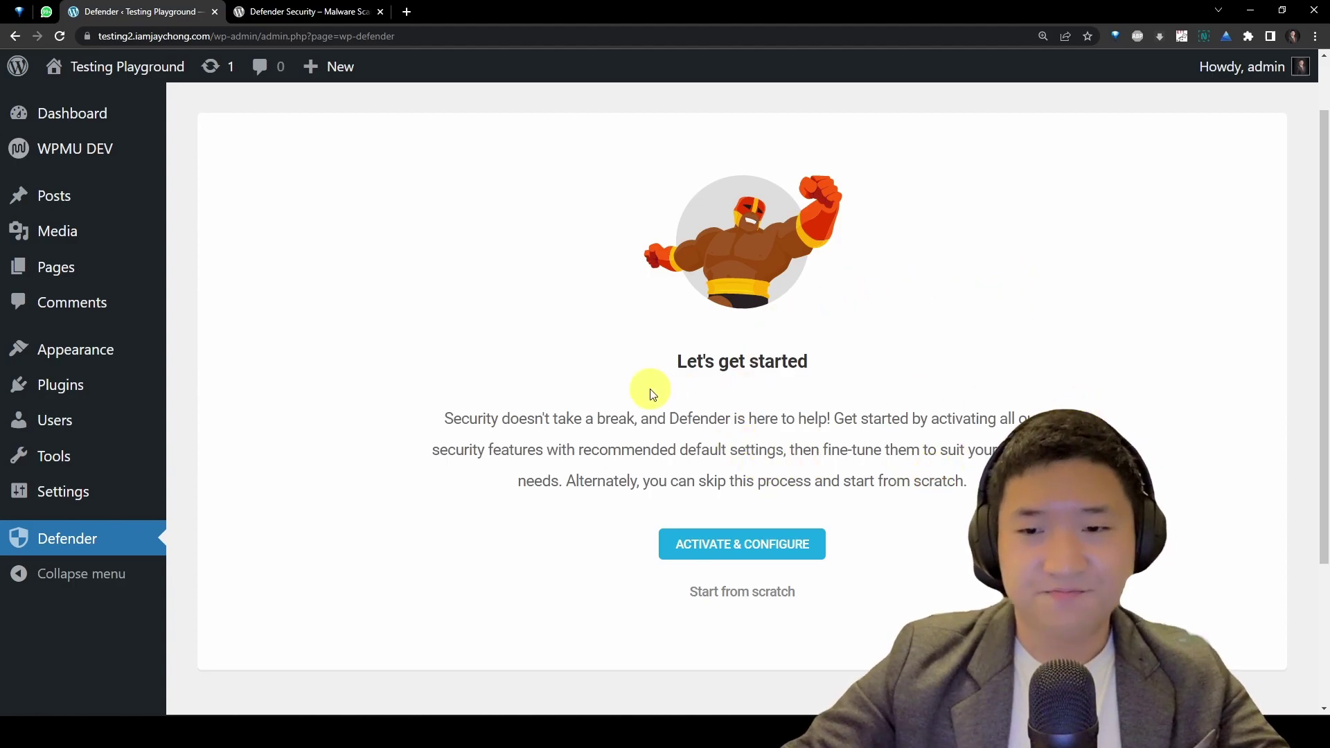
pyautogui.moveTo(723, 418); pyautogui.dragTo(1108, 426)
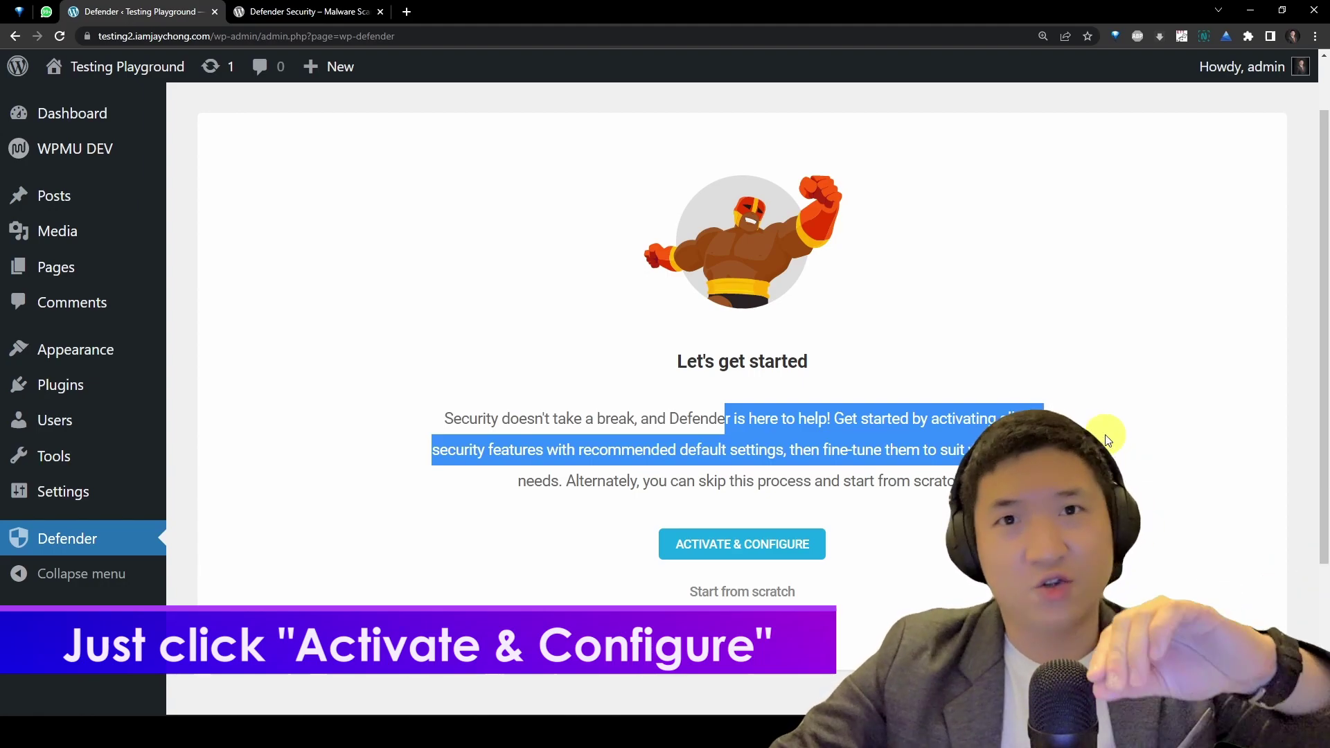
pyautogui.click(1177, 416)
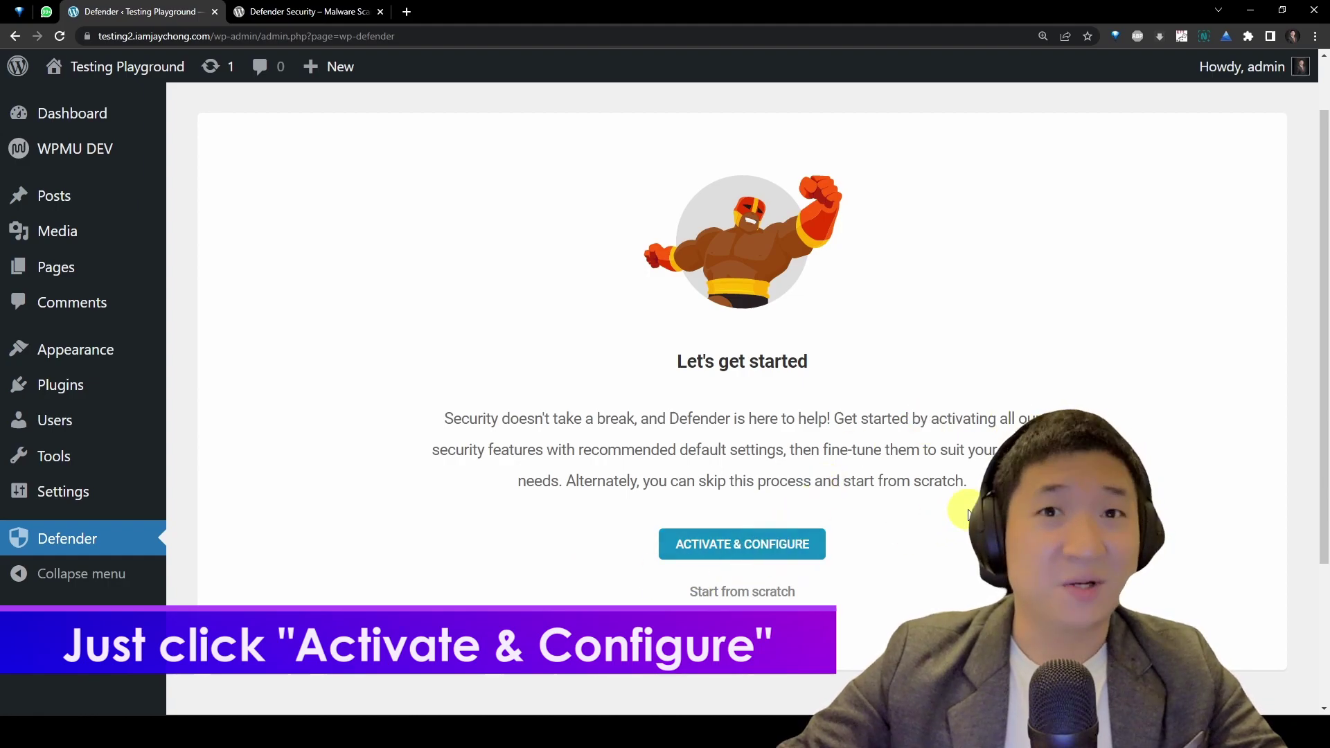
pyautogui.scroll(-3, 979, 471)
pyautogui.scroll(2, 977, 405)
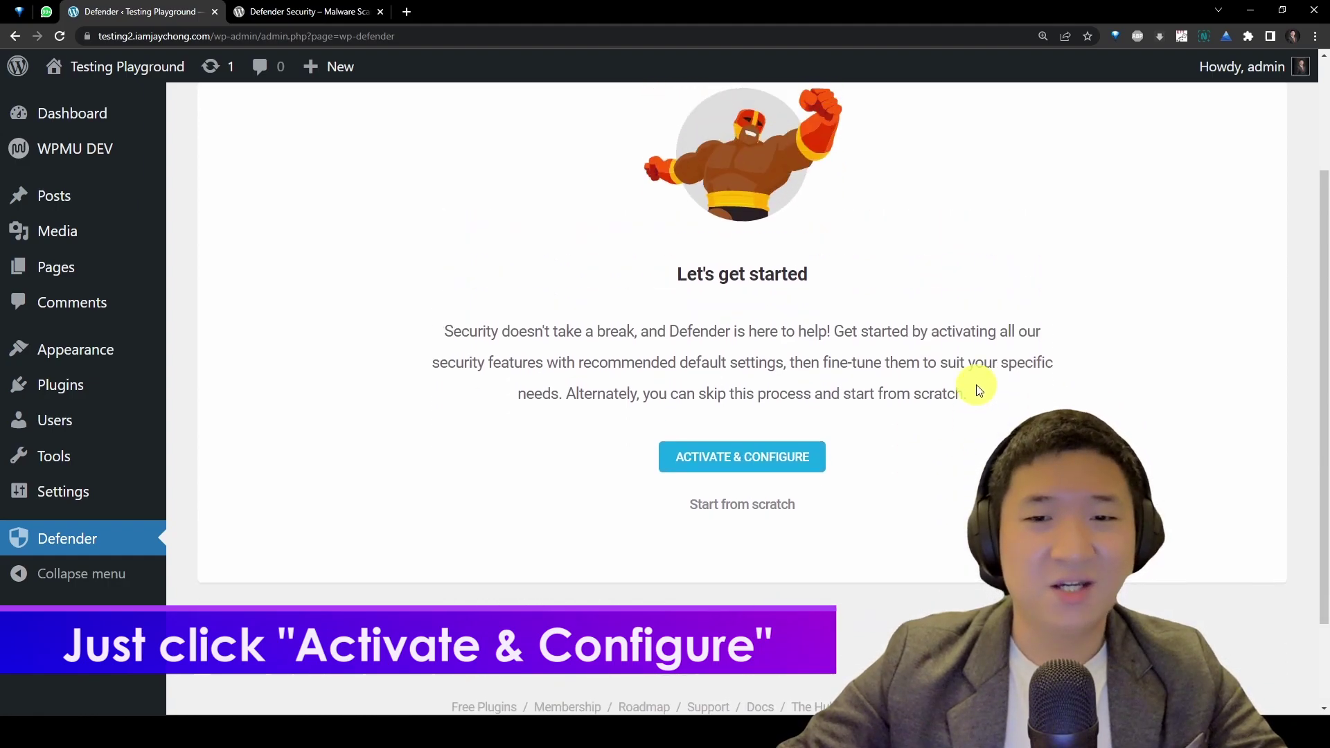
# Step: Activate all Defender features with recommended defaults and finish setup to reach the dashboard
pyautogui.click(828, 458)
pyautogui.scroll(-3, 1325, 442)
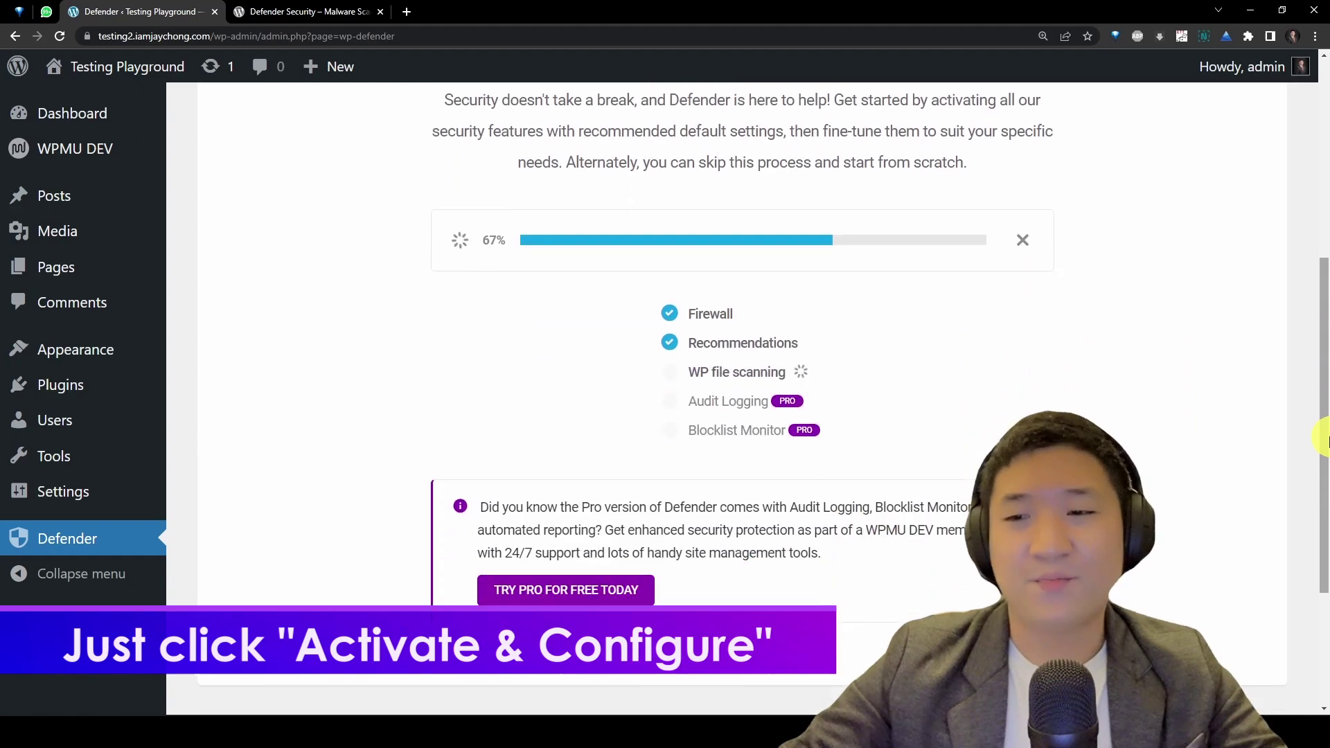
pyautogui.scroll(2, 1323, 282)
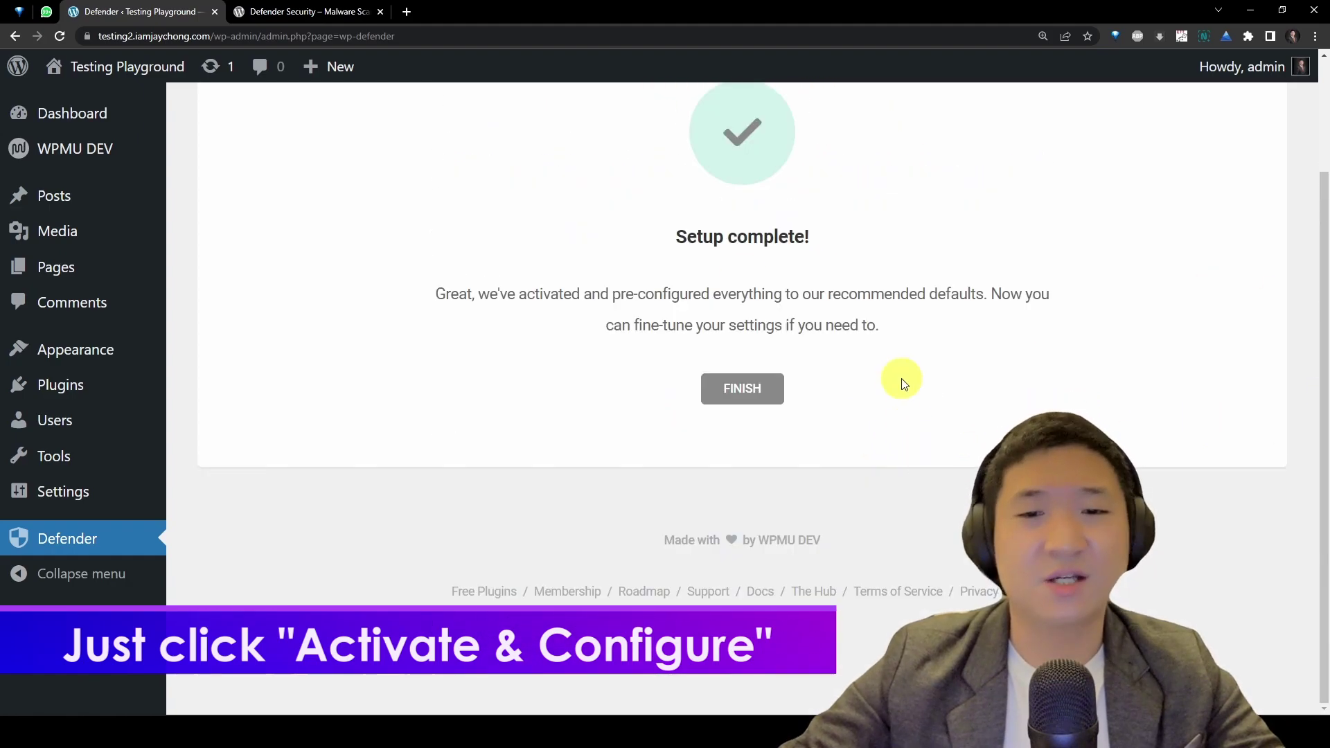
pyautogui.moveTo(1324, 357); pyautogui.dragTo(1324, 262)
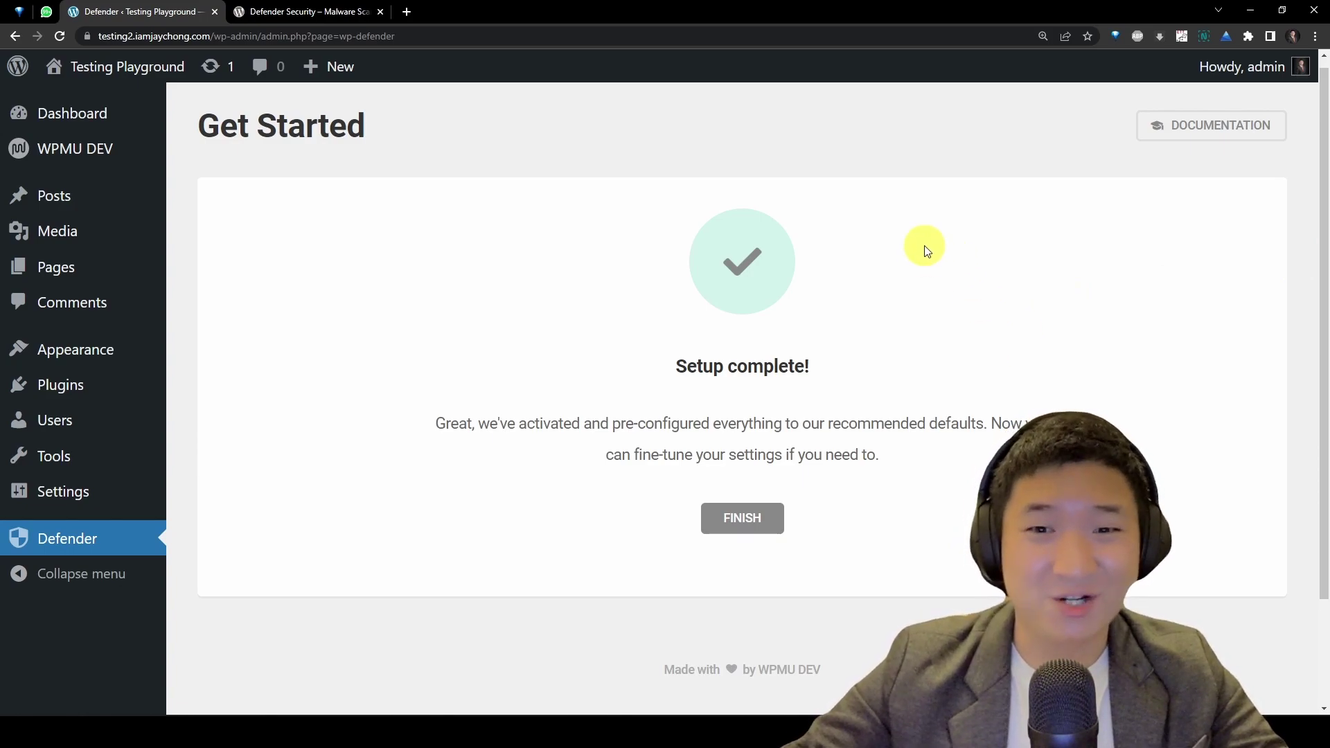
pyautogui.click(769, 518)
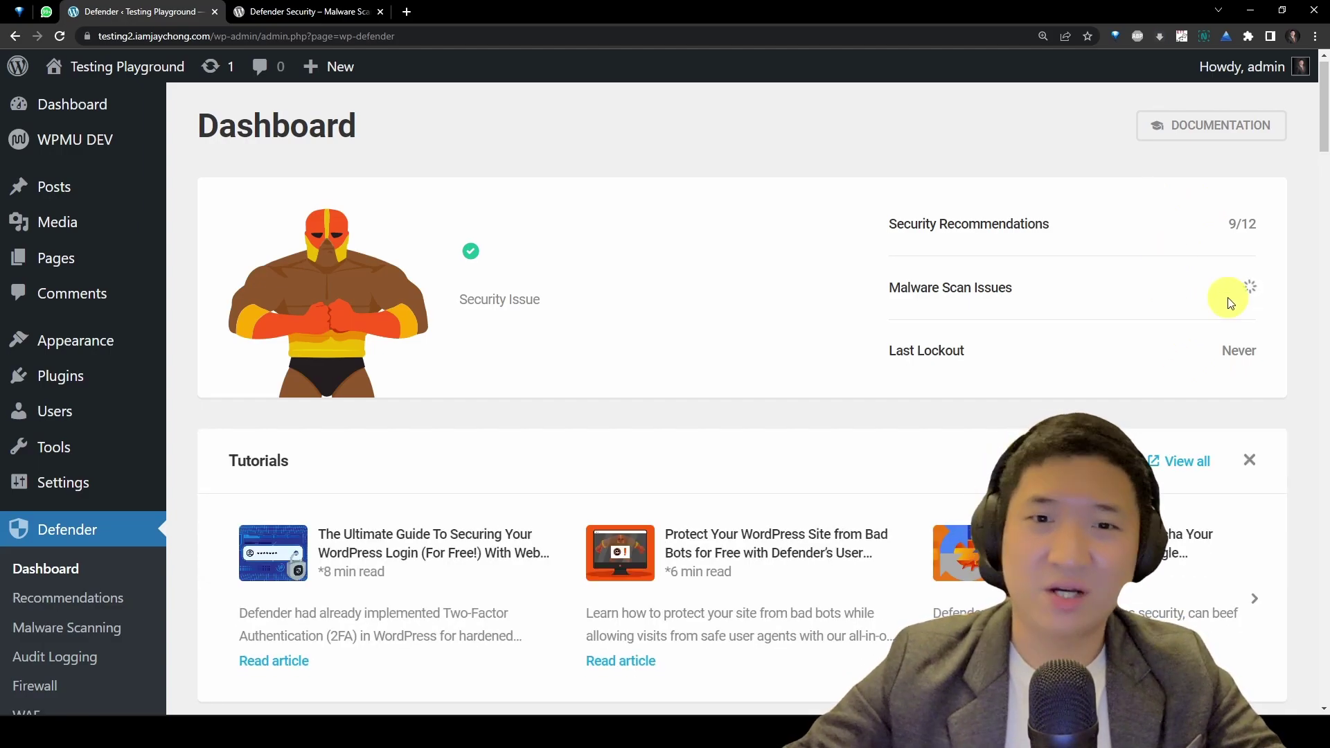
# Step: Hide the dashboard's Tutorials panel and review the Malware Scanning card
pyautogui.click(1250, 460)
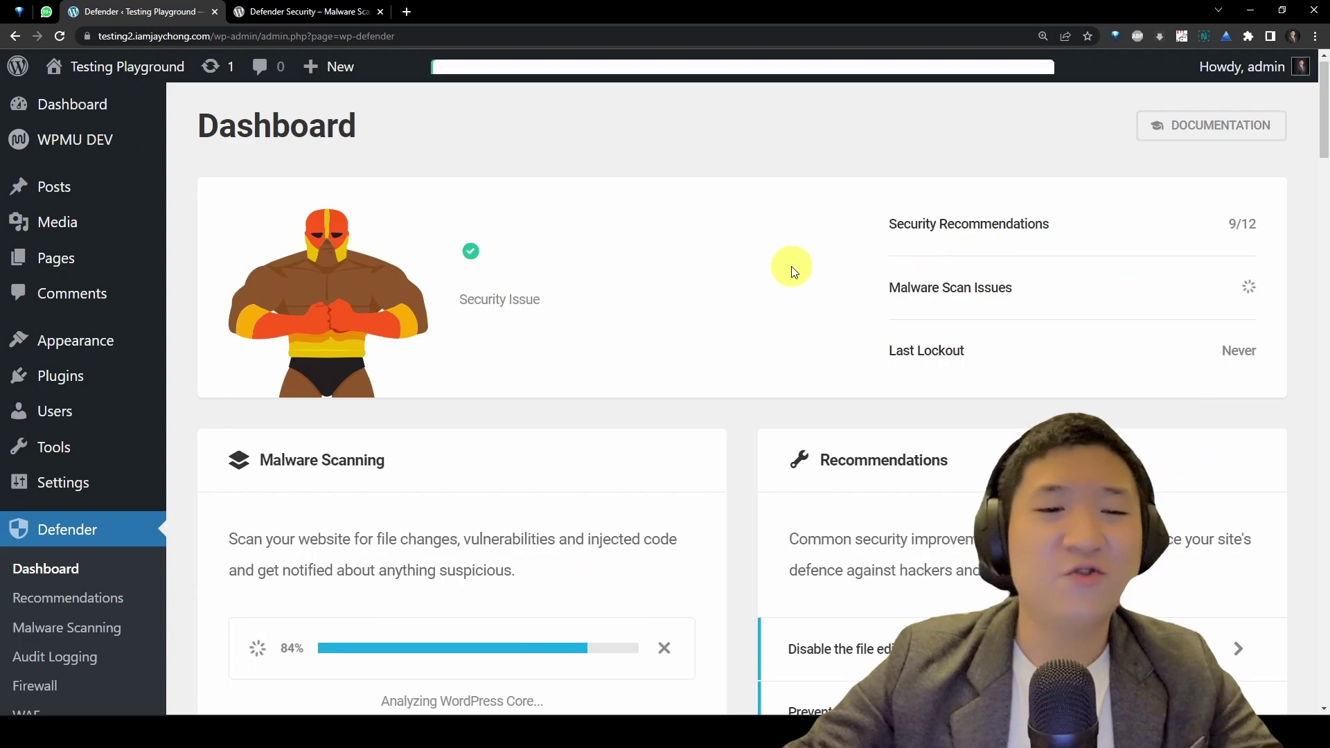
pyautogui.scroll(-3, 793, 271)
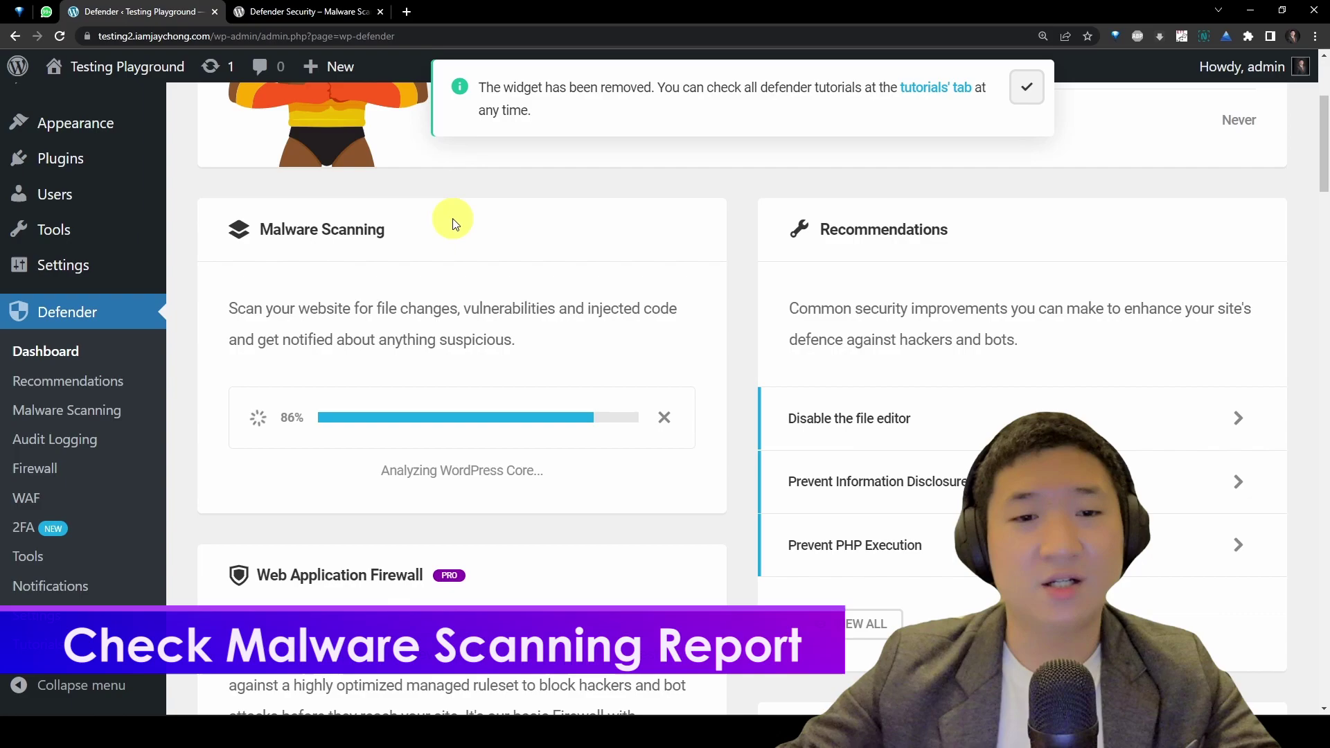
pyautogui.moveTo(435, 320); pyautogui.dragTo(667, 336)
pyautogui.click(636, 354)
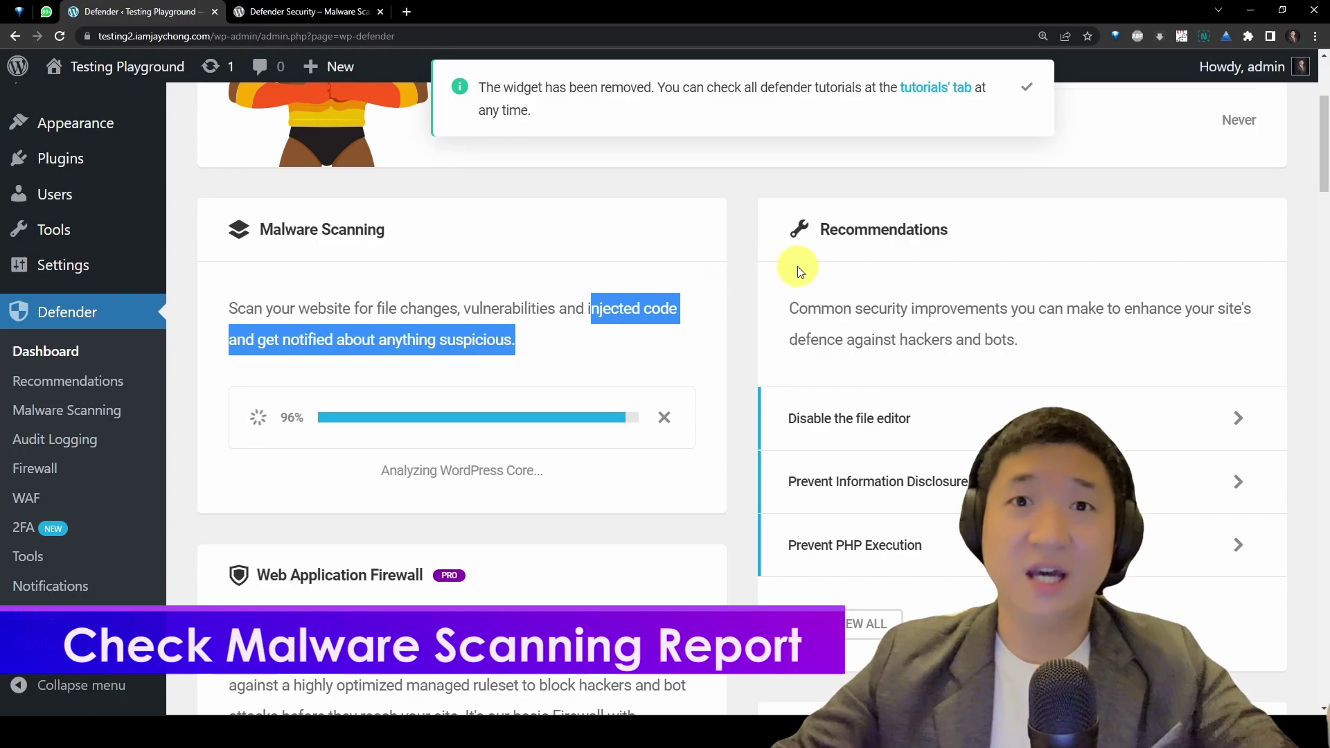
pyautogui.click(861, 222)
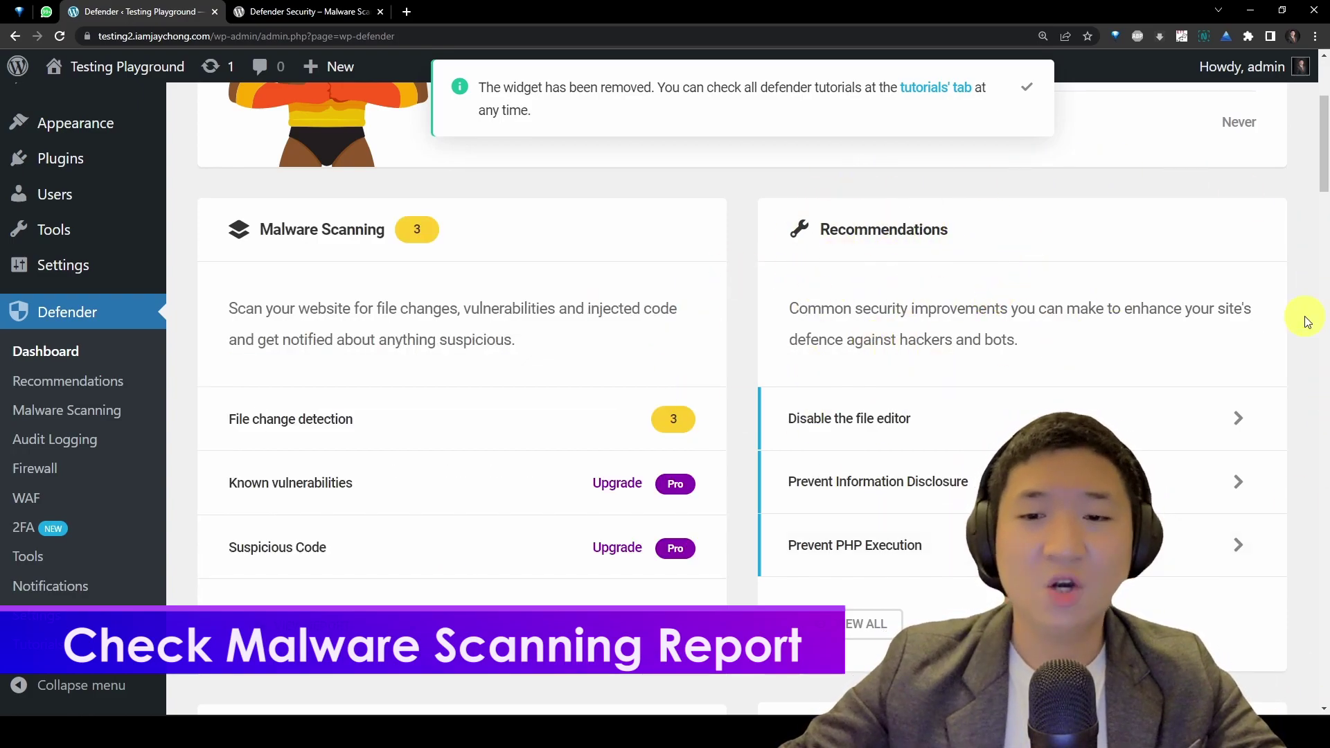
# Step: Review the Recommendations card and dismiss the widget-removed notice
pyautogui.moveTo(842, 227); pyautogui.dragTo(1312, 385)
pyautogui.click(1295, 270)
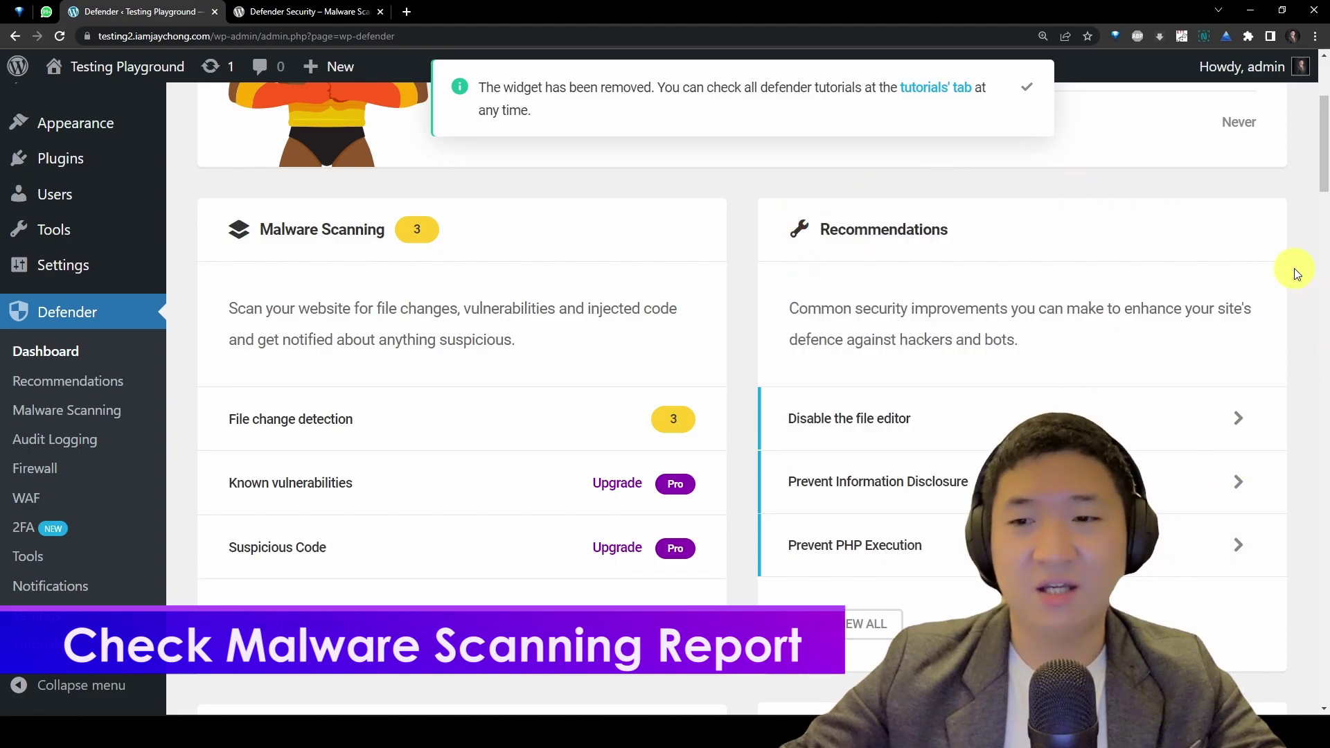
pyautogui.scroll(-2, 1295, 271)
pyautogui.click(1024, 86)
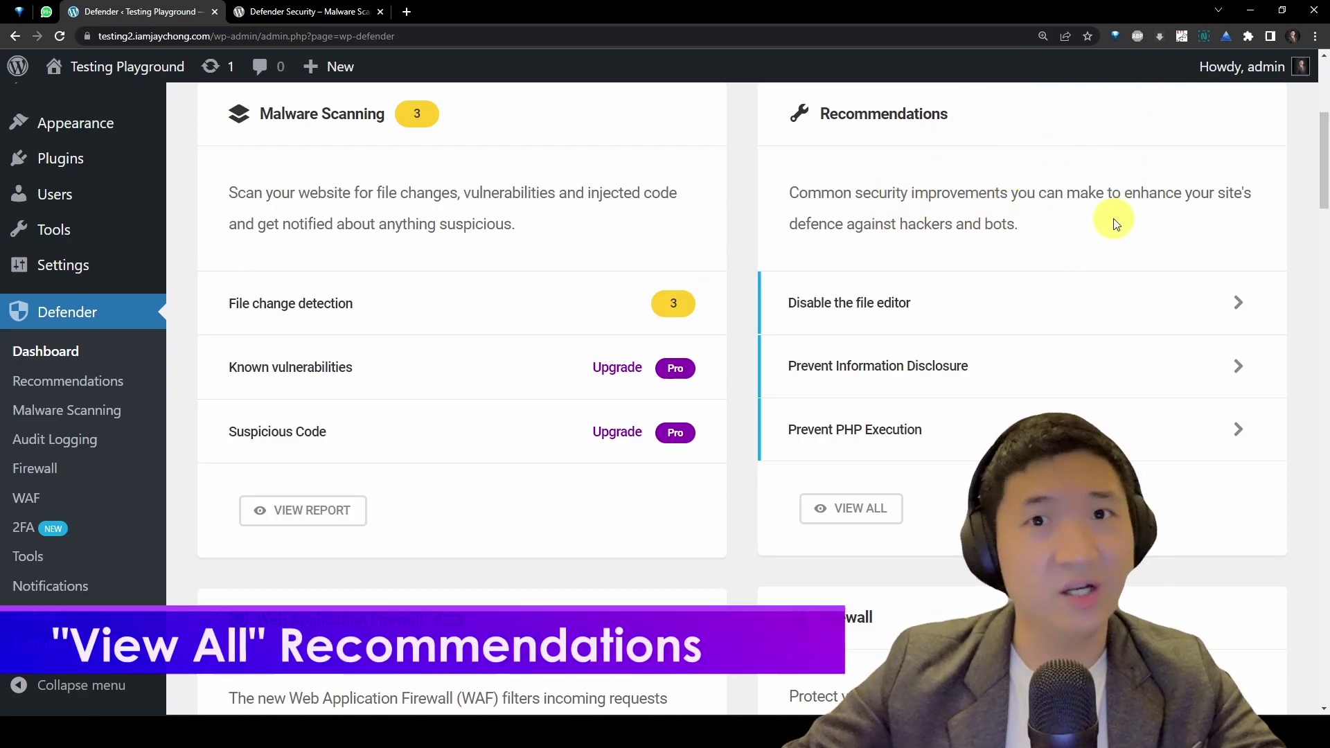
# Step: Open Defender's full Recommendations list and scroll through the three pending items
pyautogui.click(851, 510)
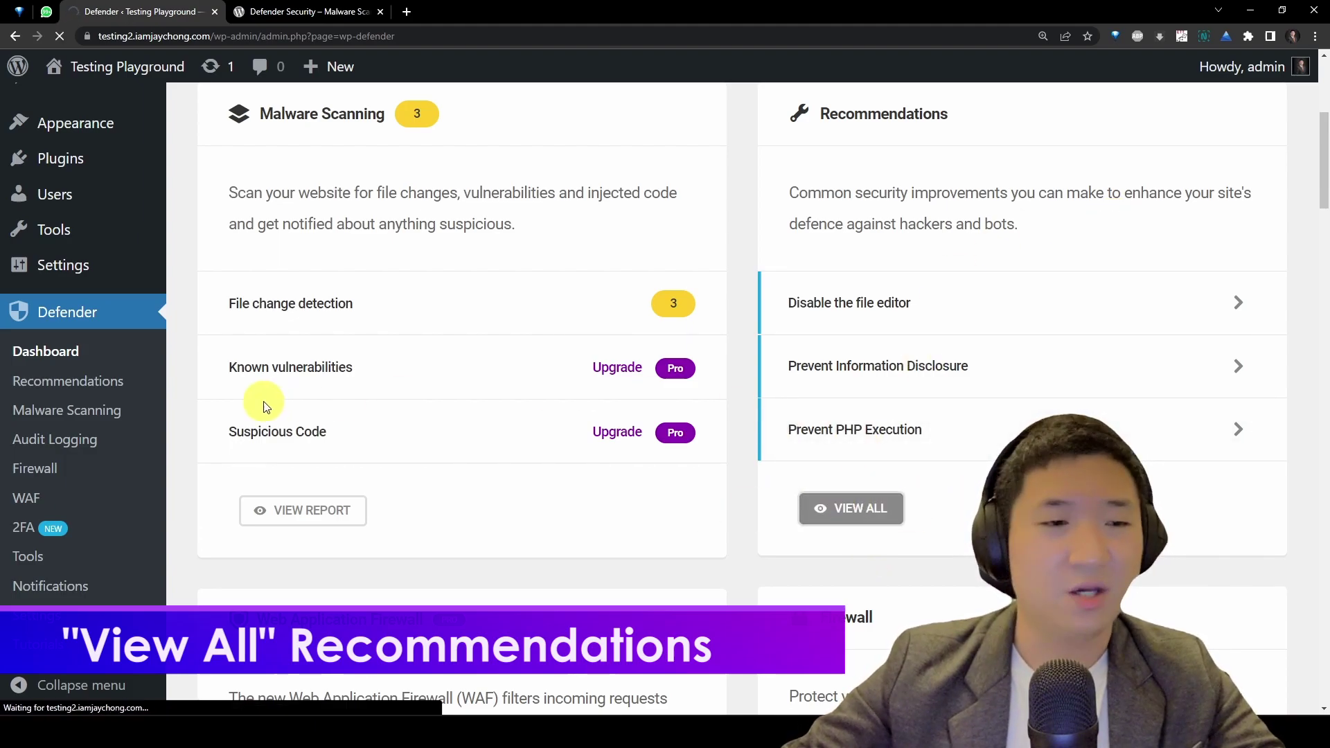
pyautogui.scroll(-3, 61, 390)
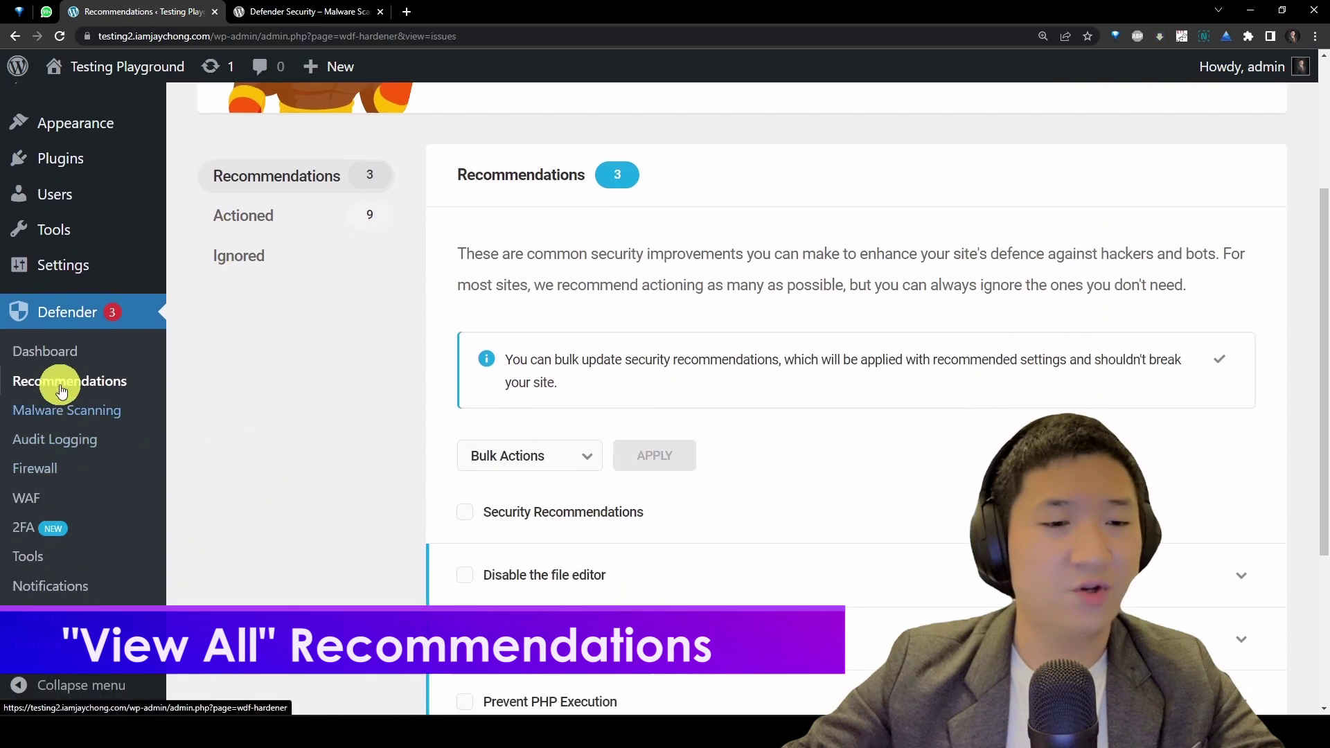
pyautogui.moveTo(1324, 284)
pyautogui.mouseDown()
pyautogui.moveTo(1324, 297)
pyautogui.moveTo(1324, 281)
pyautogui.mouseUp()
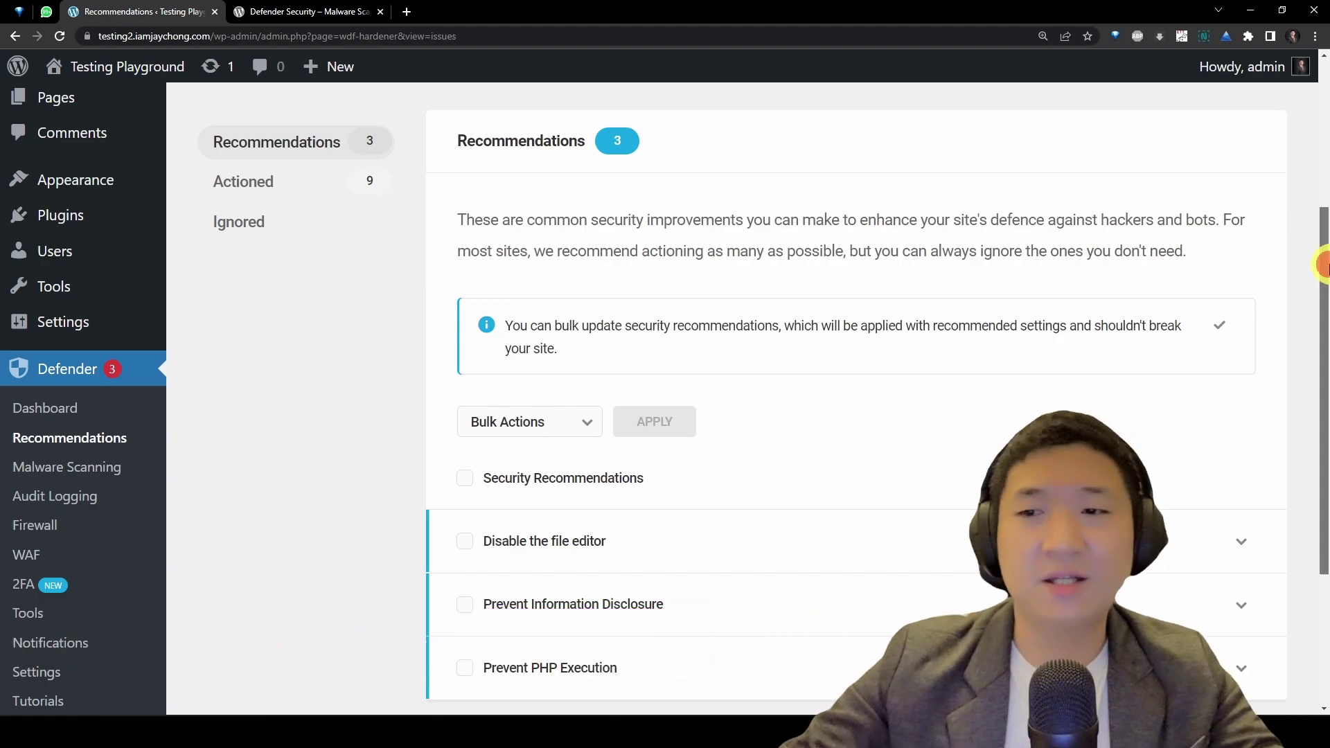
pyautogui.moveTo(1324, 261); pyautogui.dragTo(1325, 332)
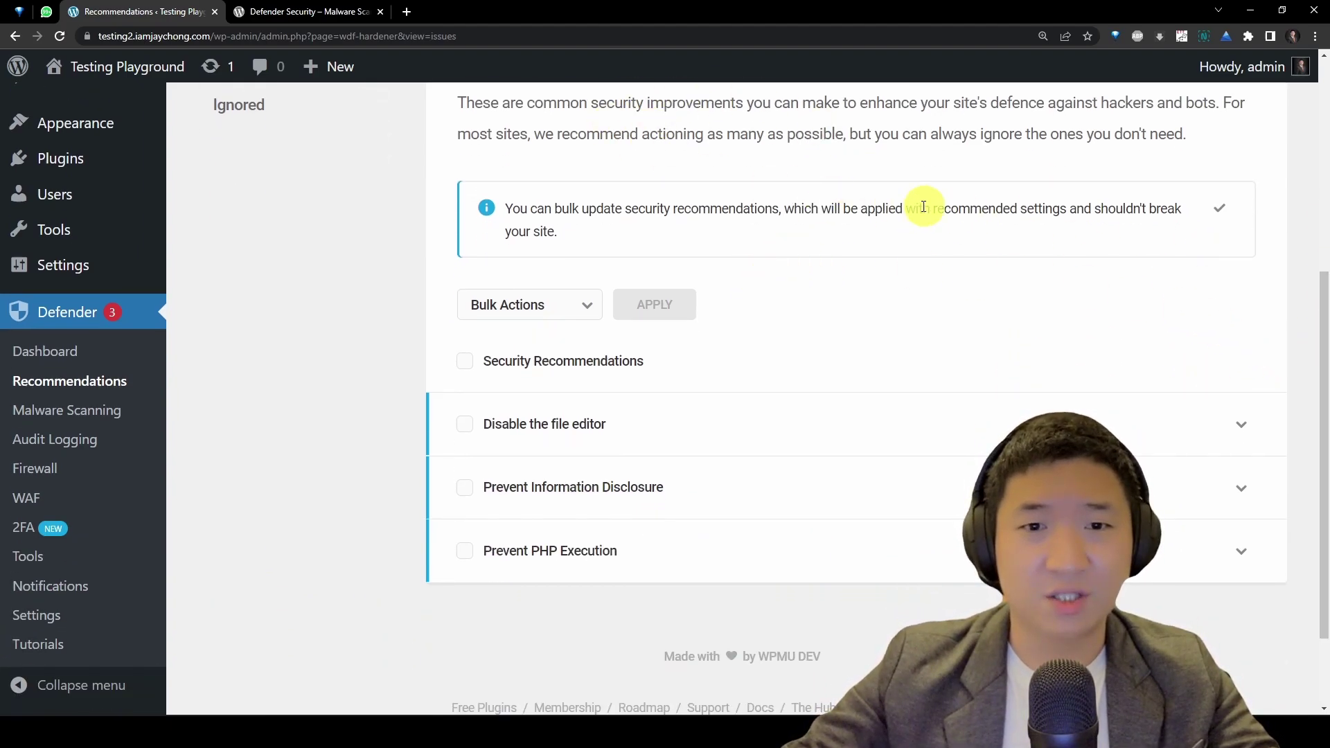
# Step: Expand the 'Disable the file editor' recommendation and review its risk explanation and enabled status
pyautogui.click(683, 451)
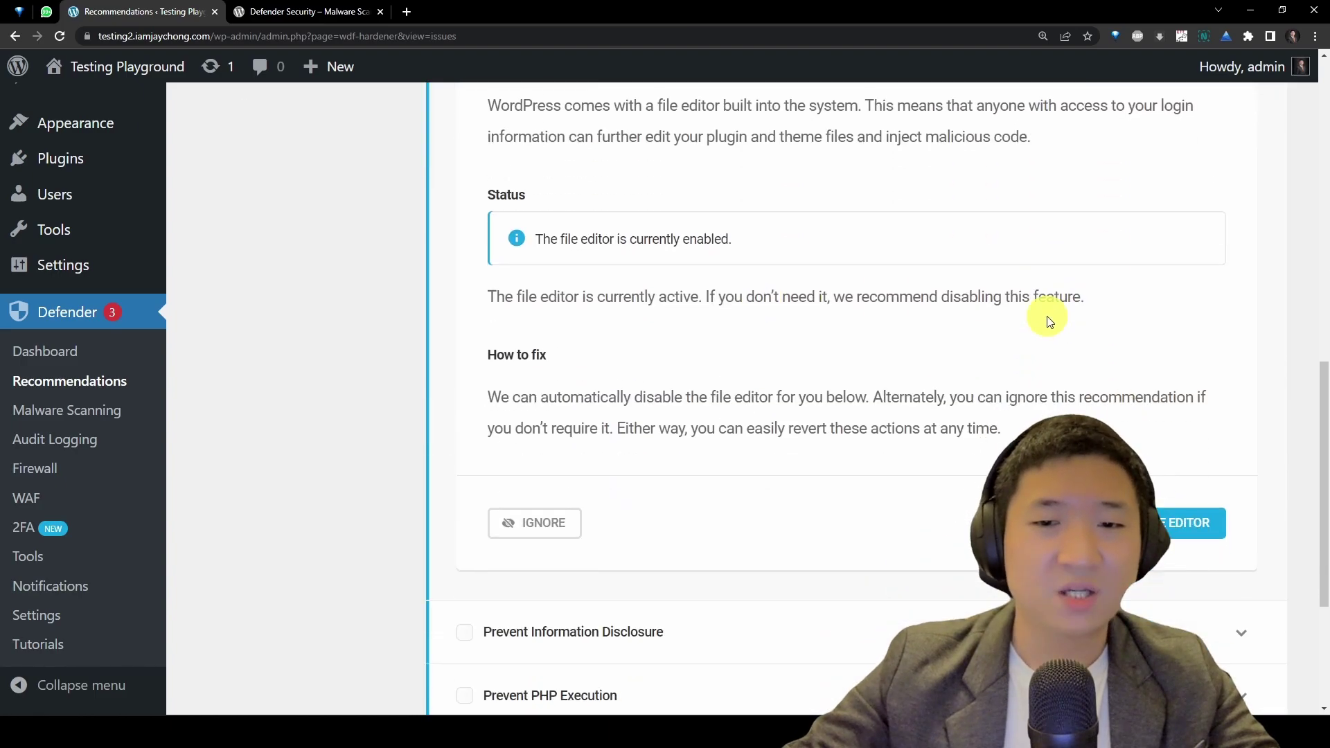
pyautogui.scroll(2, 1047, 321)
pyautogui.scroll(3, 1047, 320)
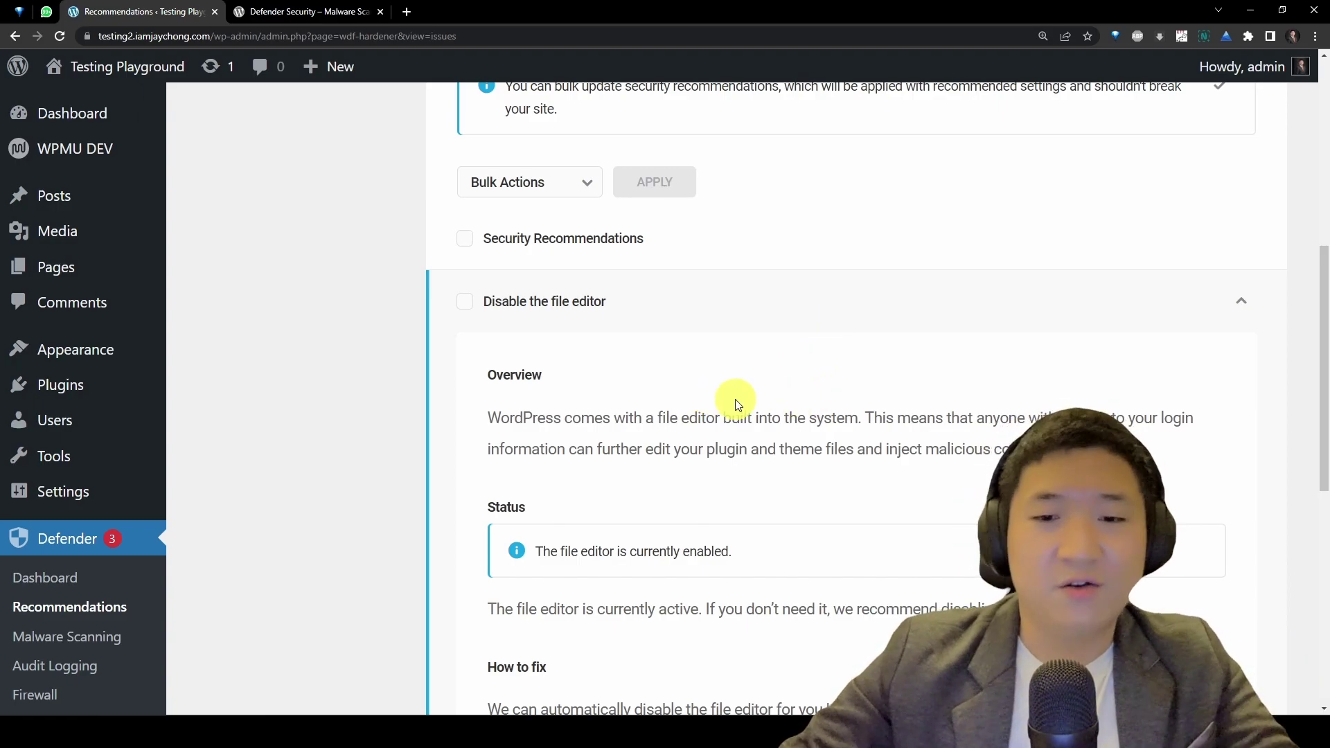
pyautogui.moveTo(678, 416); pyautogui.dragTo(998, 452)
pyautogui.click(1143, 439)
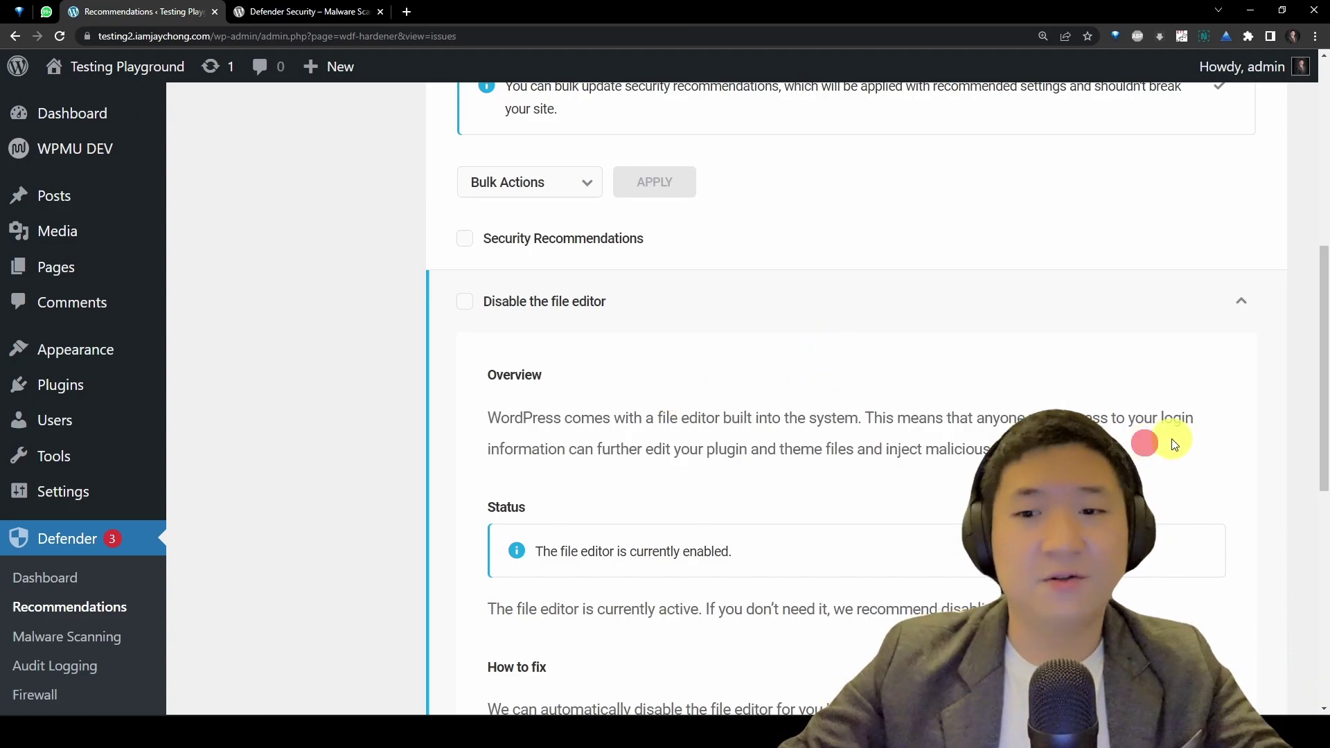
pyautogui.scroll(-5, 1182, 434)
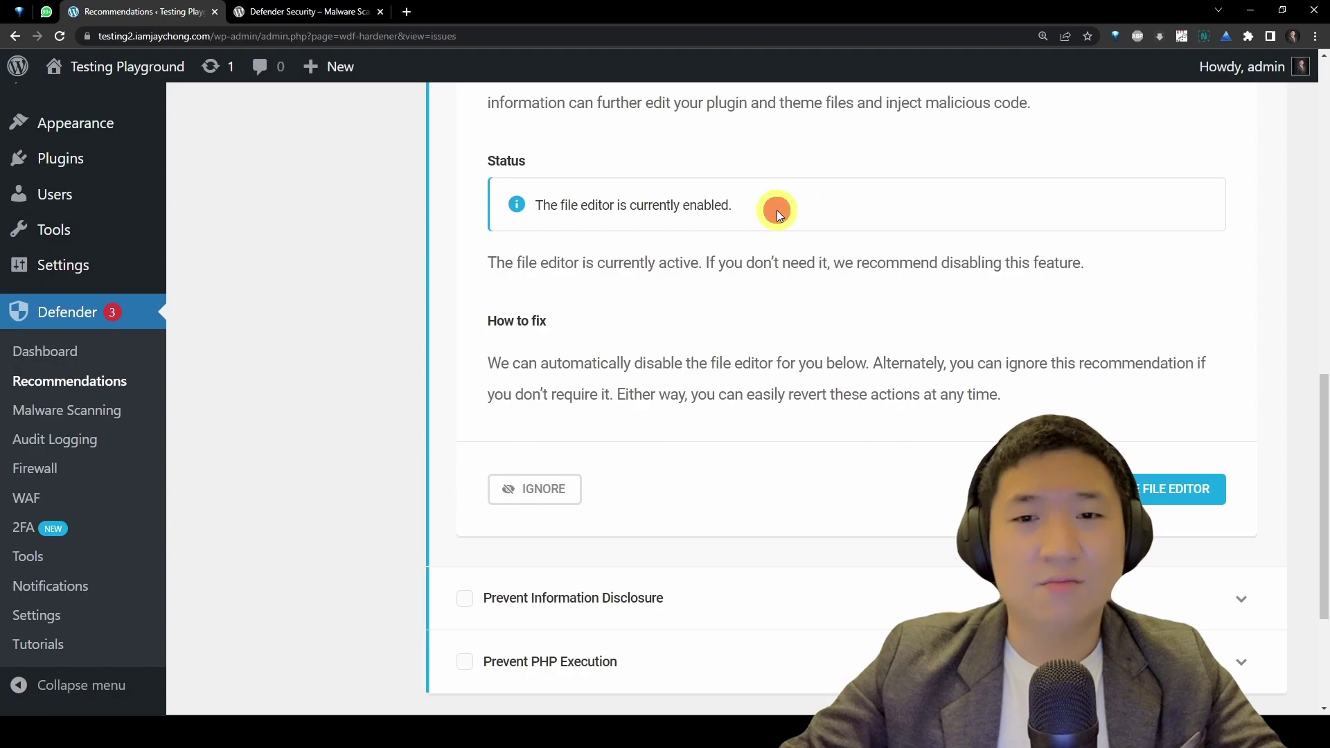
pyautogui.moveTo(776, 209); pyautogui.dragTo(636, 250)
pyautogui.click(714, 280)
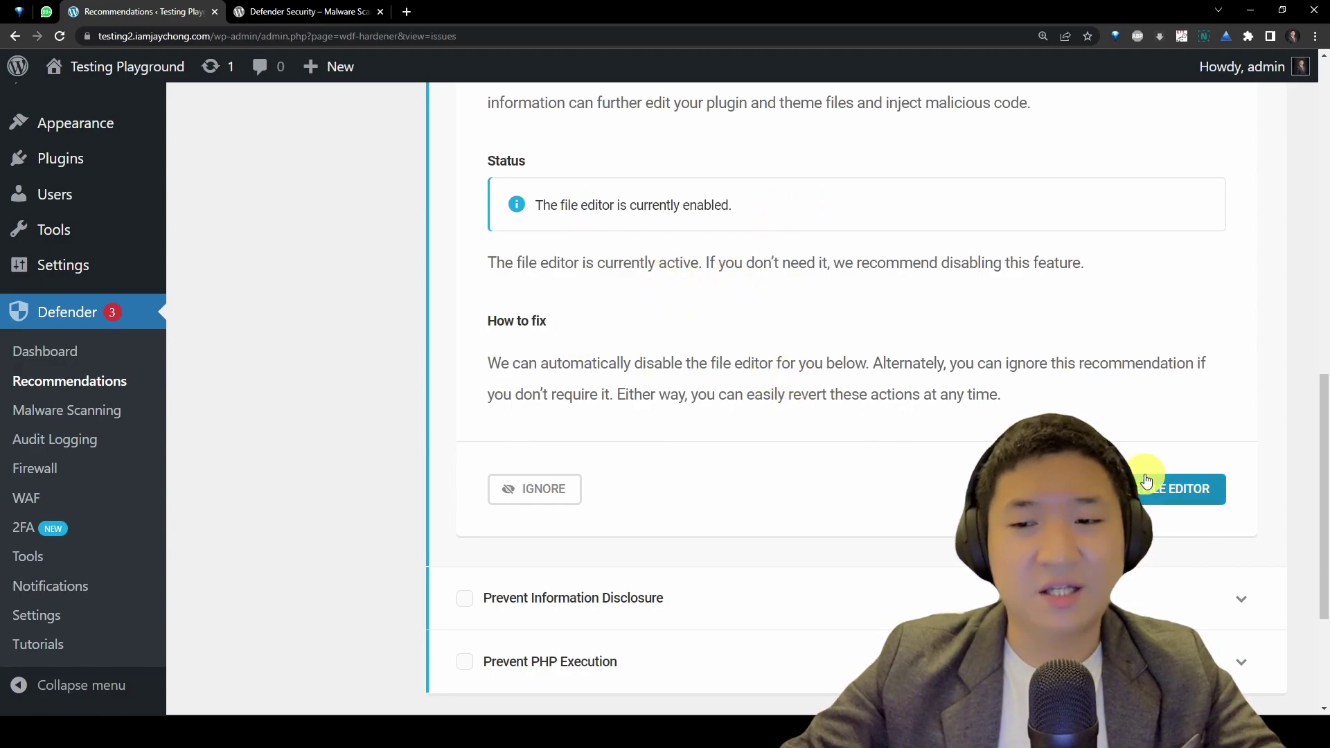
# Step: Disable the built-in file editor to resolve that recommendation
pyautogui.moveTo(151, 273)
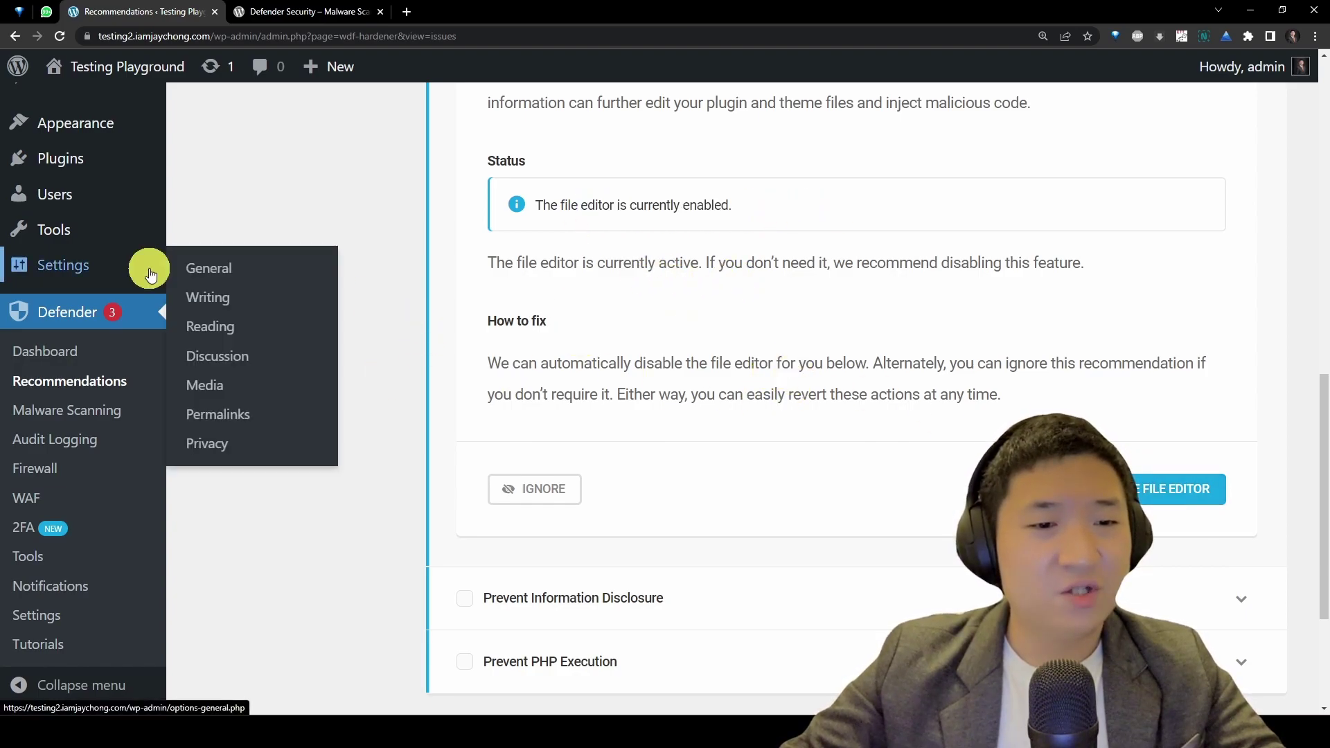
pyautogui.moveTo(132, 235)
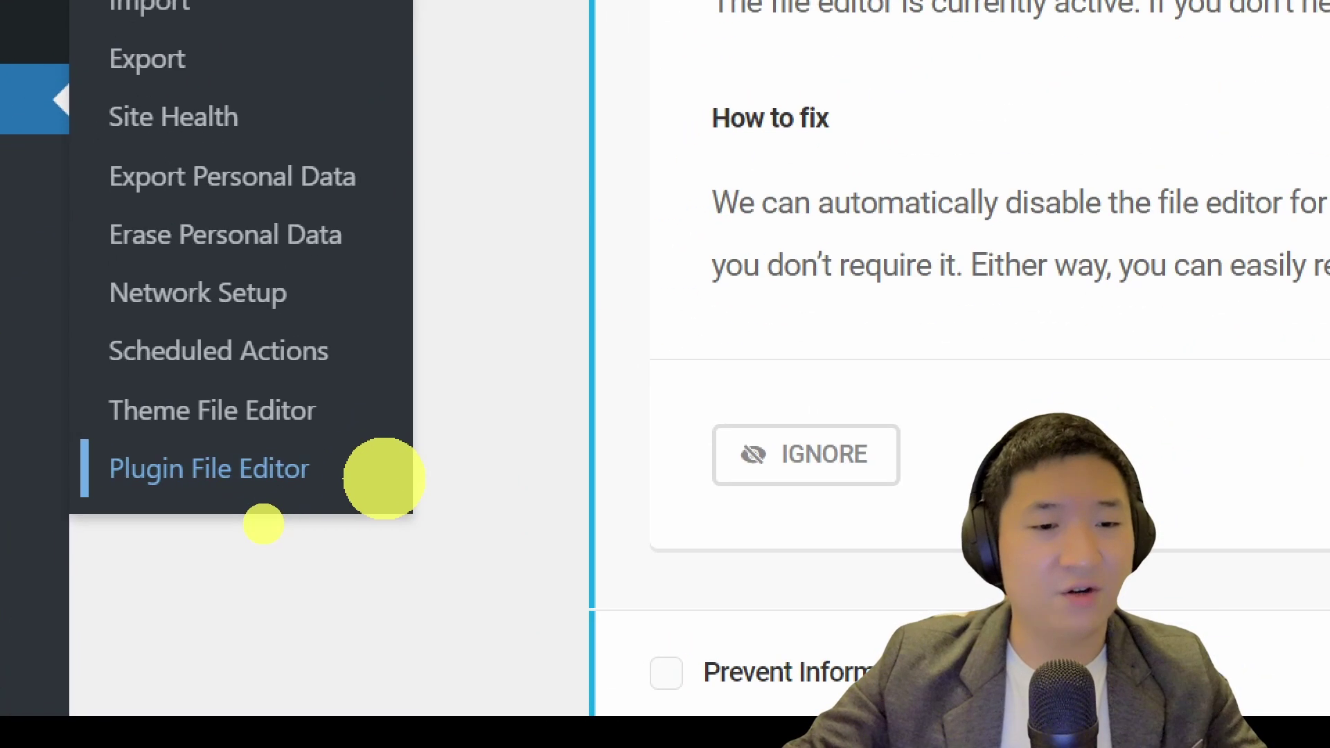
pyautogui.moveTo(321, 467)
pyautogui.mouseDown()
pyautogui.moveTo(132, 504)
pyautogui.moveTo(292, 461)
pyautogui.mouseUp()
pyautogui.moveTo(21, 524); pyautogui.dragTo(367, 380)
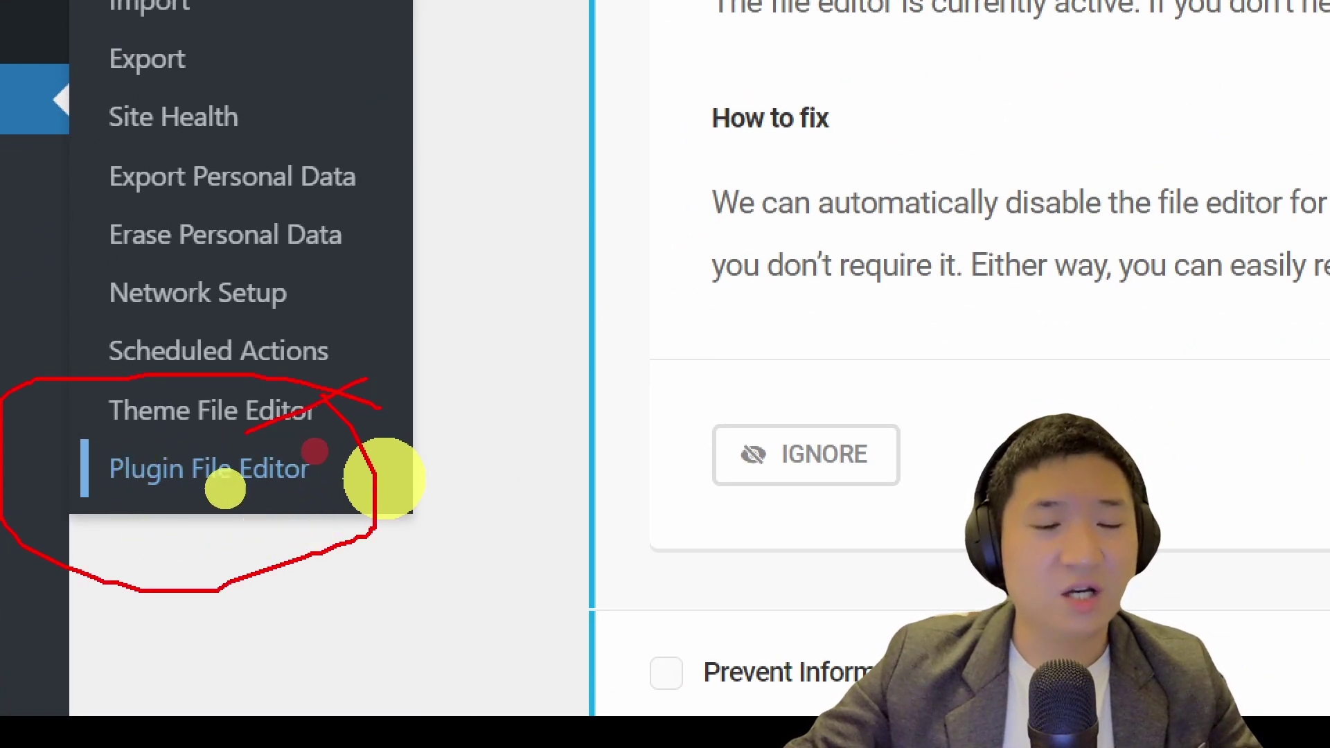
pyautogui.moveTo(70, 367)
pyautogui.mouseDown()
pyautogui.moveTo(276, 501)
pyautogui.moveTo(409, 532)
pyautogui.mouseUp()
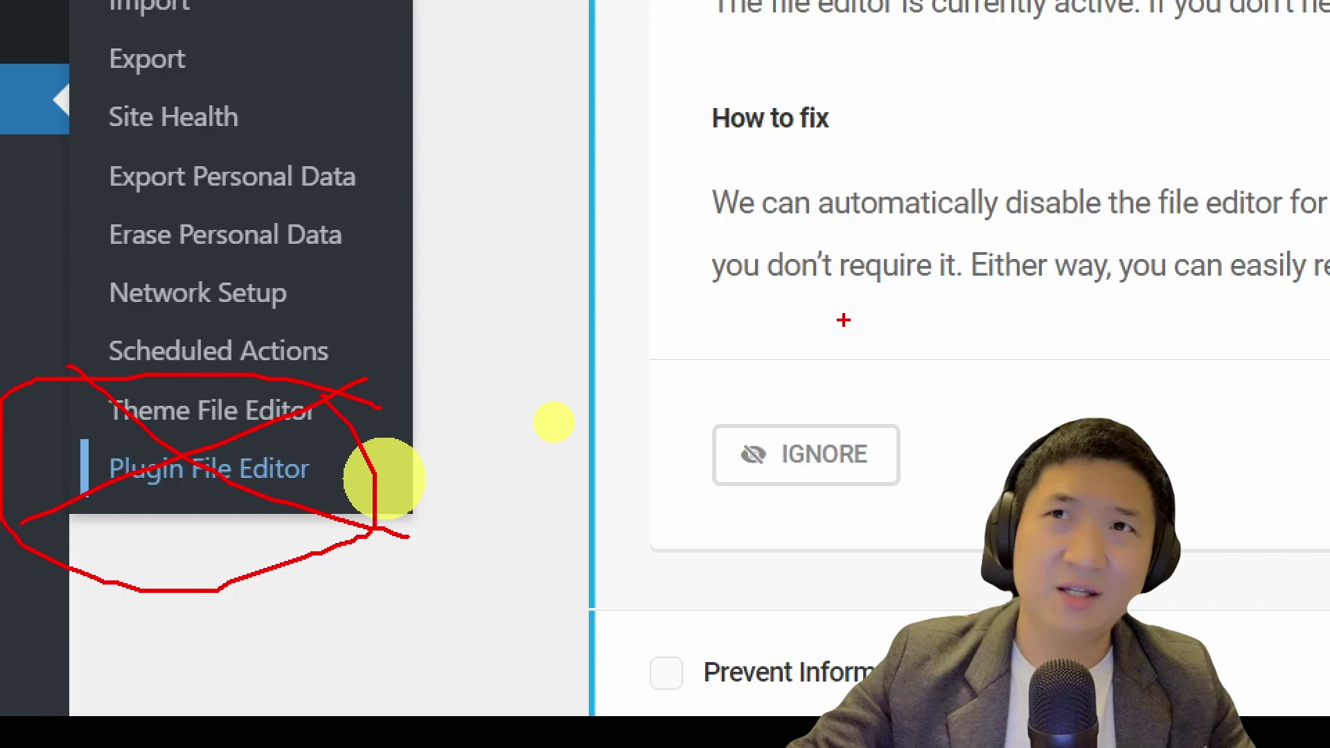
pyautogui.press('Escape')
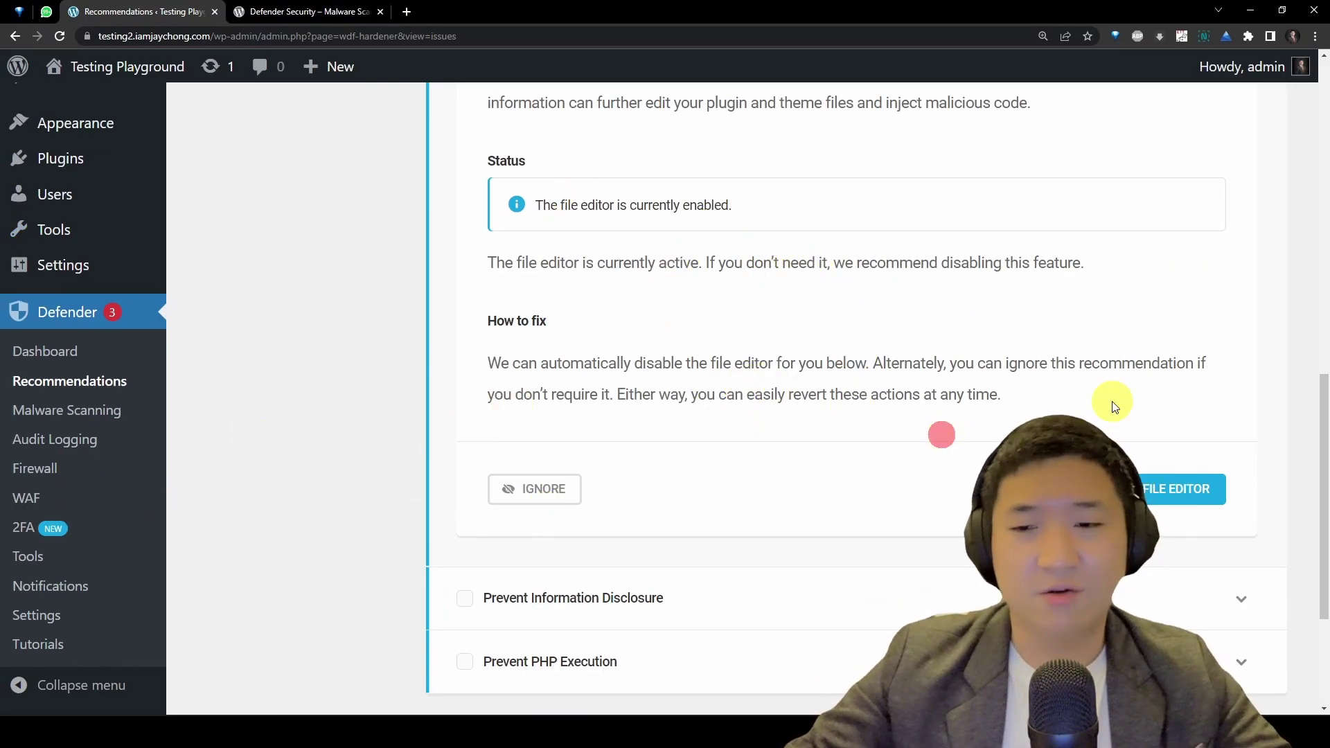
pyautogui.click(1170, 508)
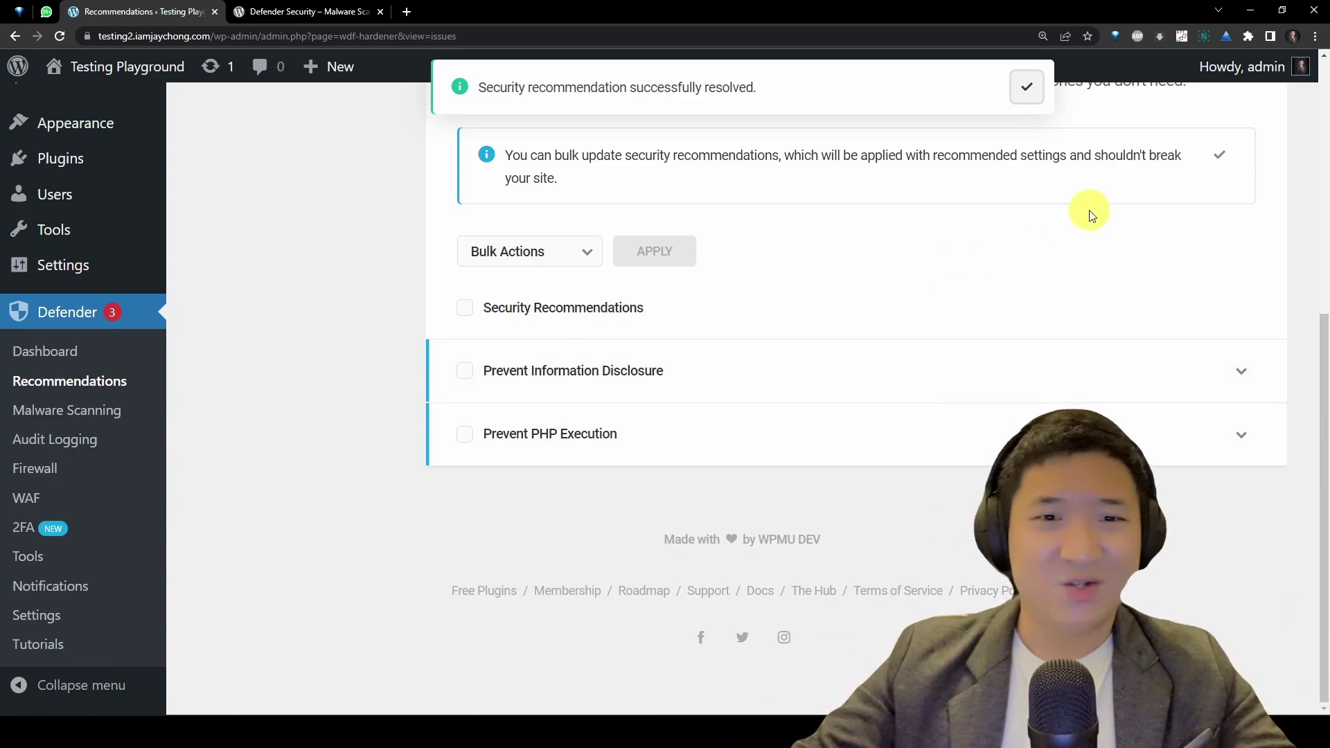
pyautogui.scroll(1, 1067, 194)
# Step: Dismiss the success notice and a stray context menu
pyautogui.click(1027, 88)
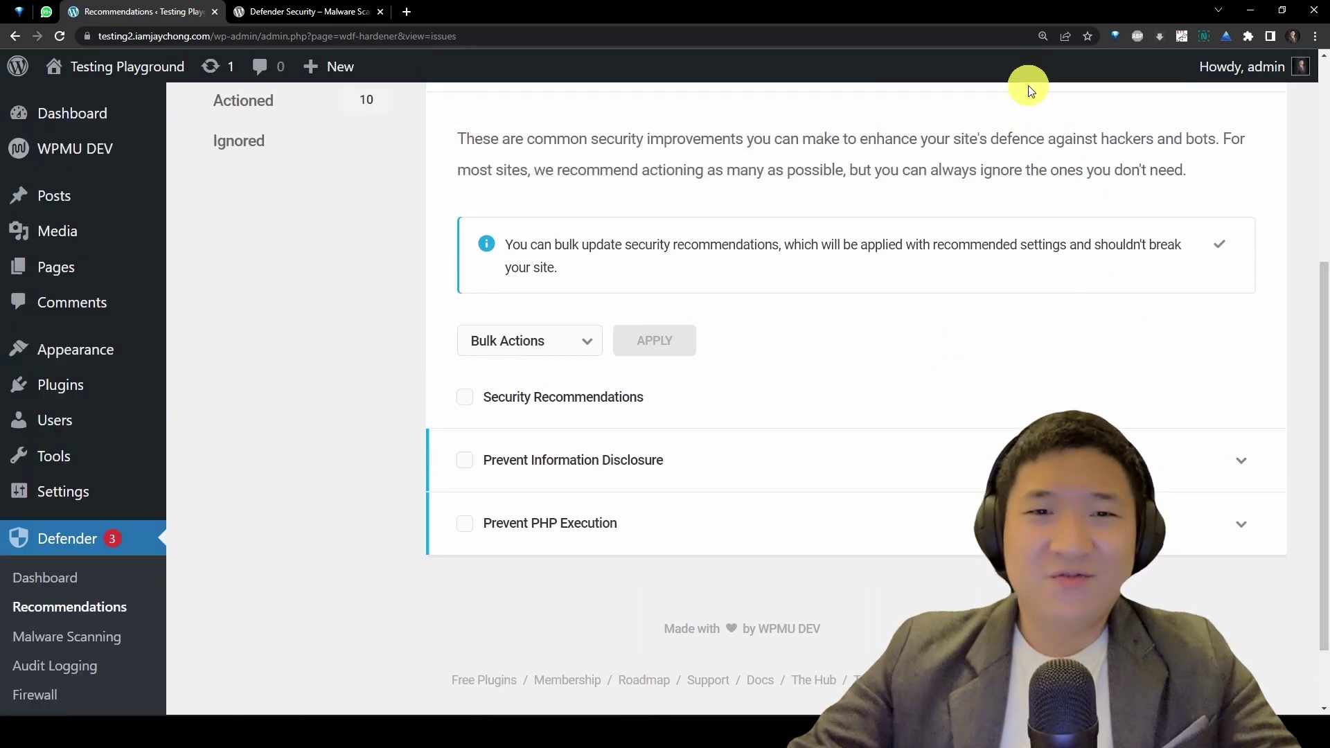
pyautogui.scroll(1, 1322, 406)
pyautogui.rightClick(1325, 406)
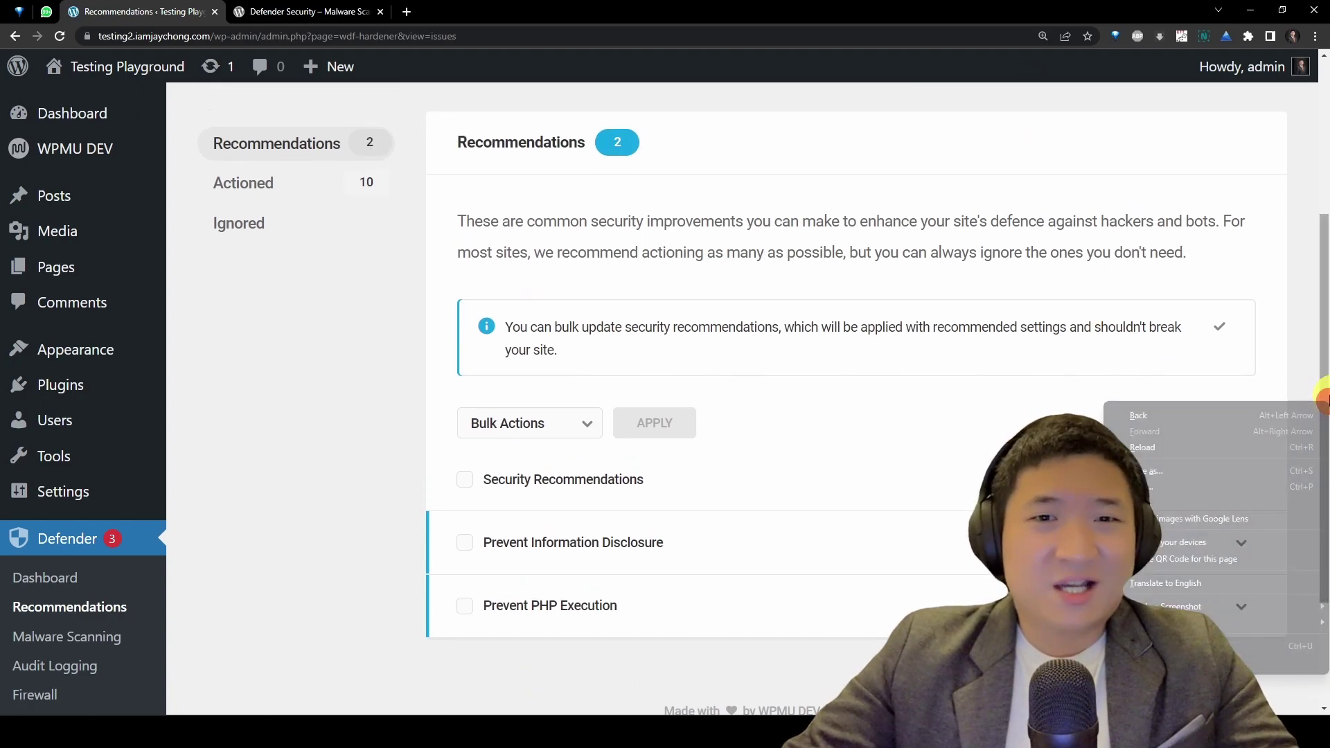
pyautogui.click(1324, 290)
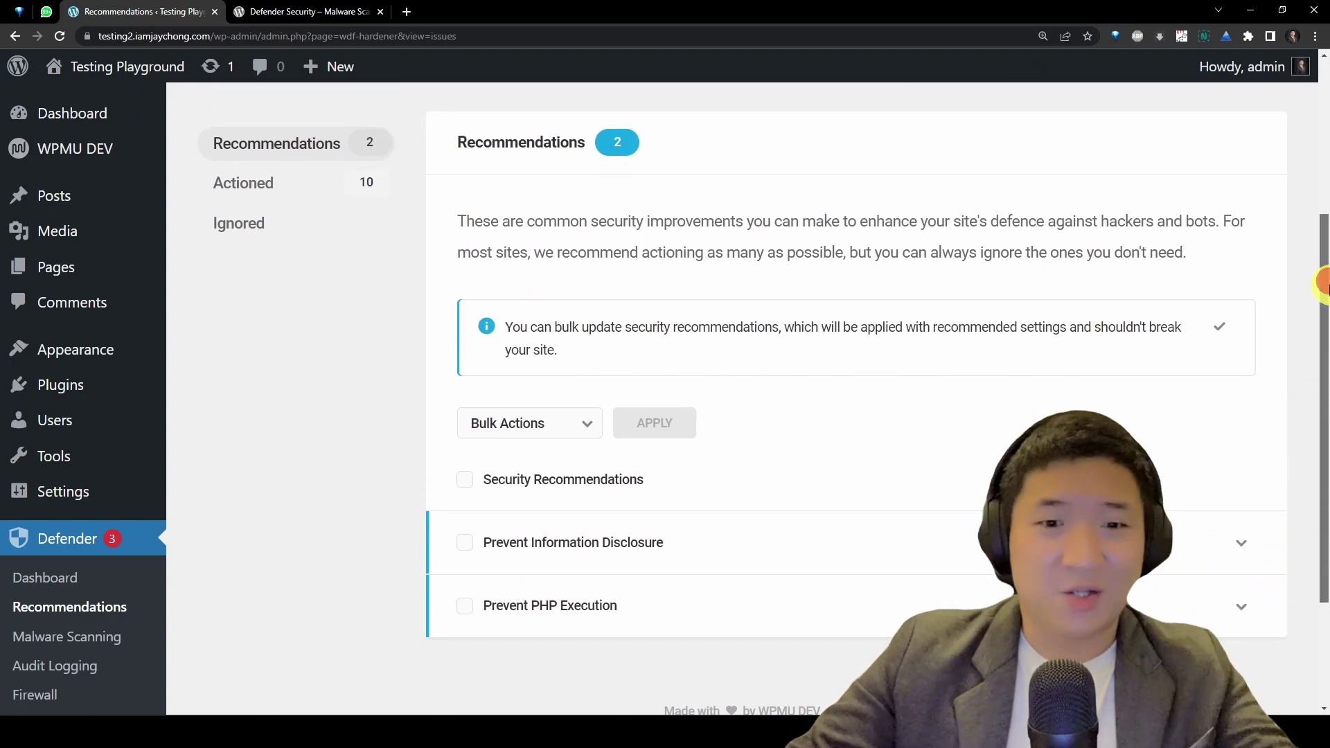
pyautogui.scroll(-3, 908, 288)
# Step: Resolve Prevent Information Disclosure by updating the .htaccess file to protect config files
pyautogui.click(699, 376)
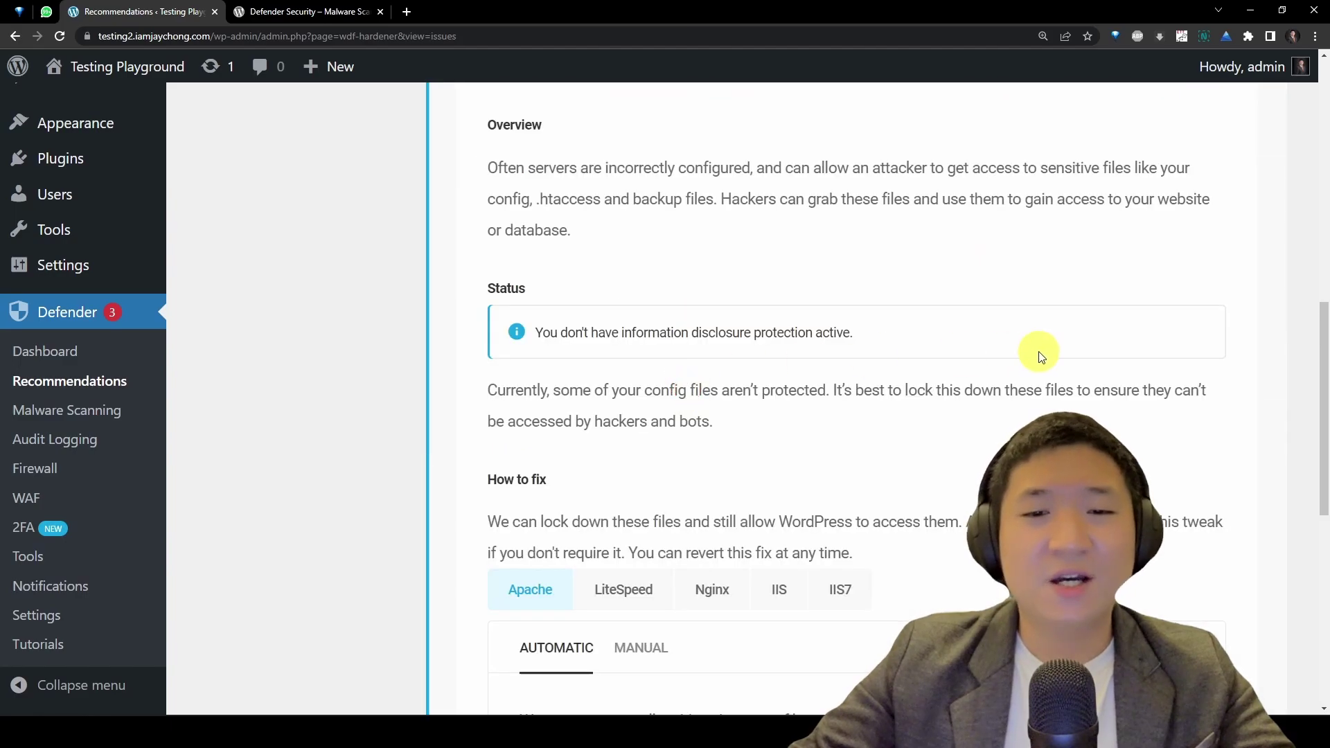
pyautogui.scroll(2, 1263, 393)
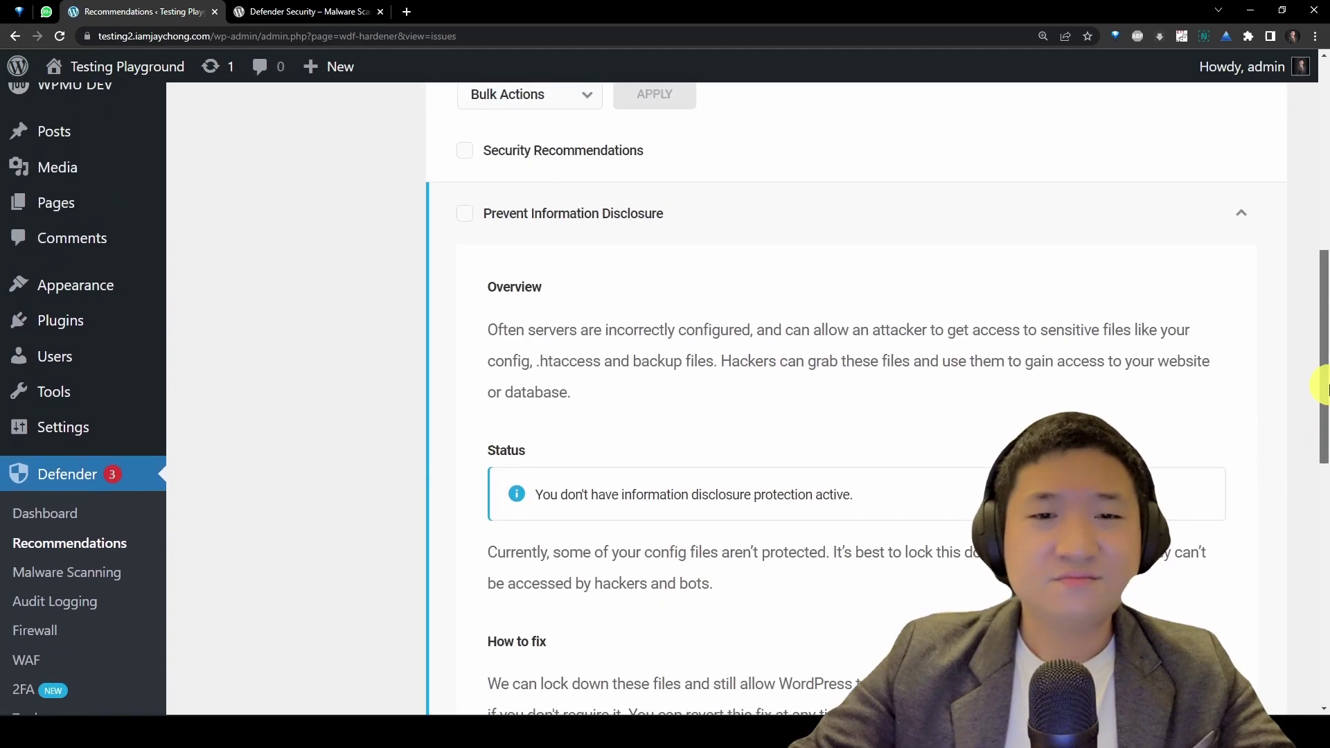
pyautogui.moveTo(608, 496); pyautogui.dragTo(837, 487)
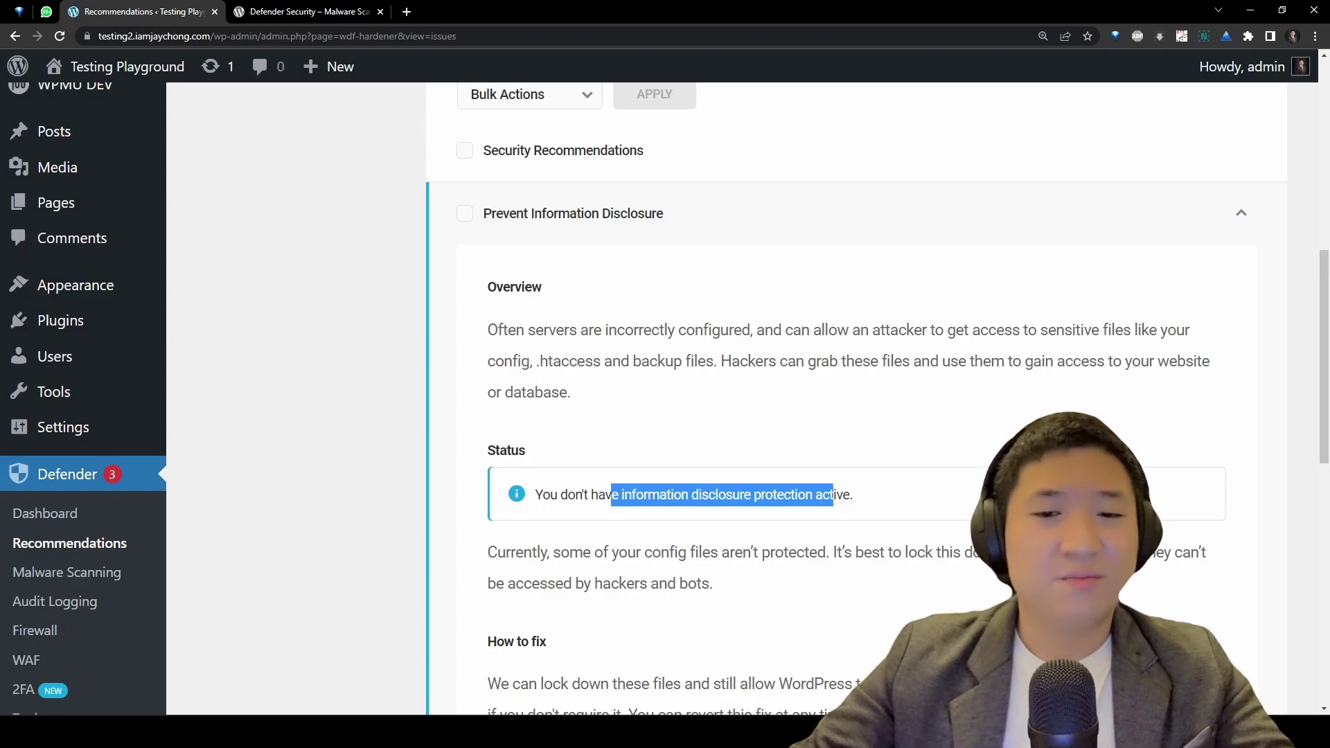
pyautogui.click(1133, 443)
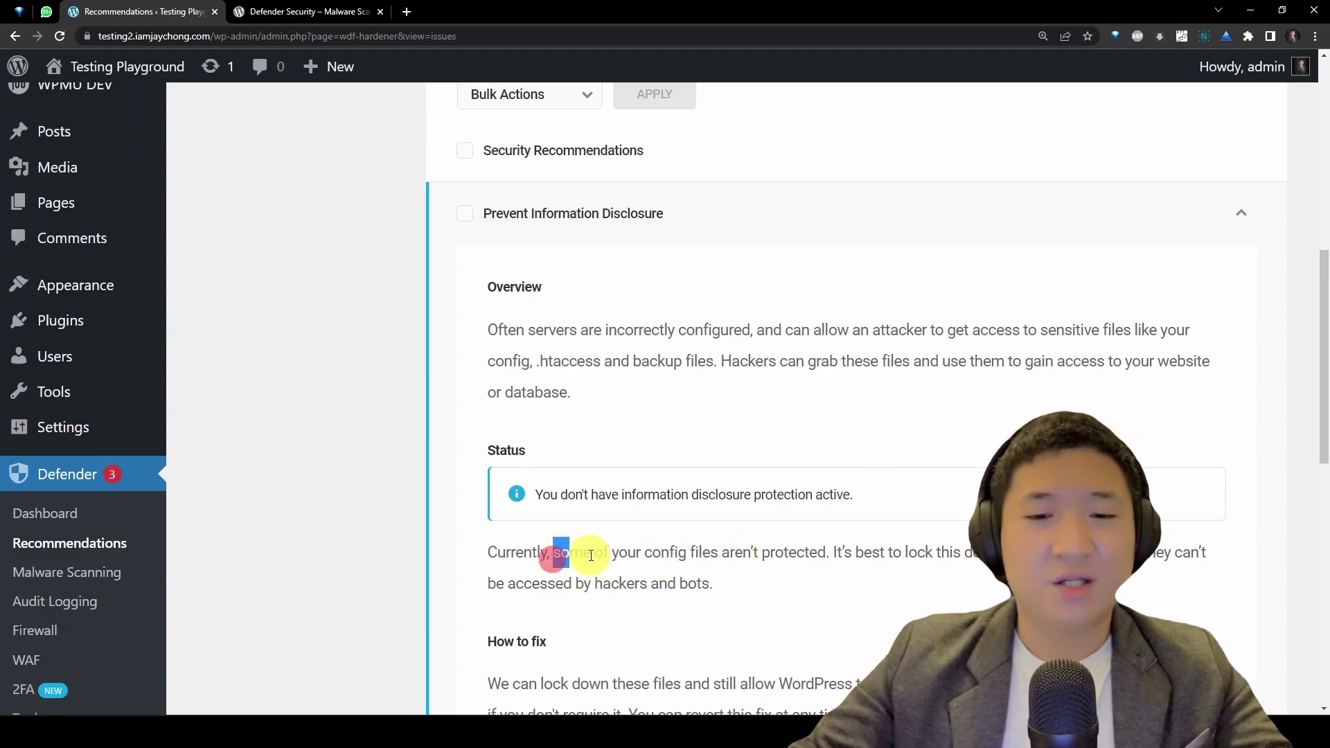
pyautogui.moveTo(591, 555); pyautogui.dragTo(774, 554)
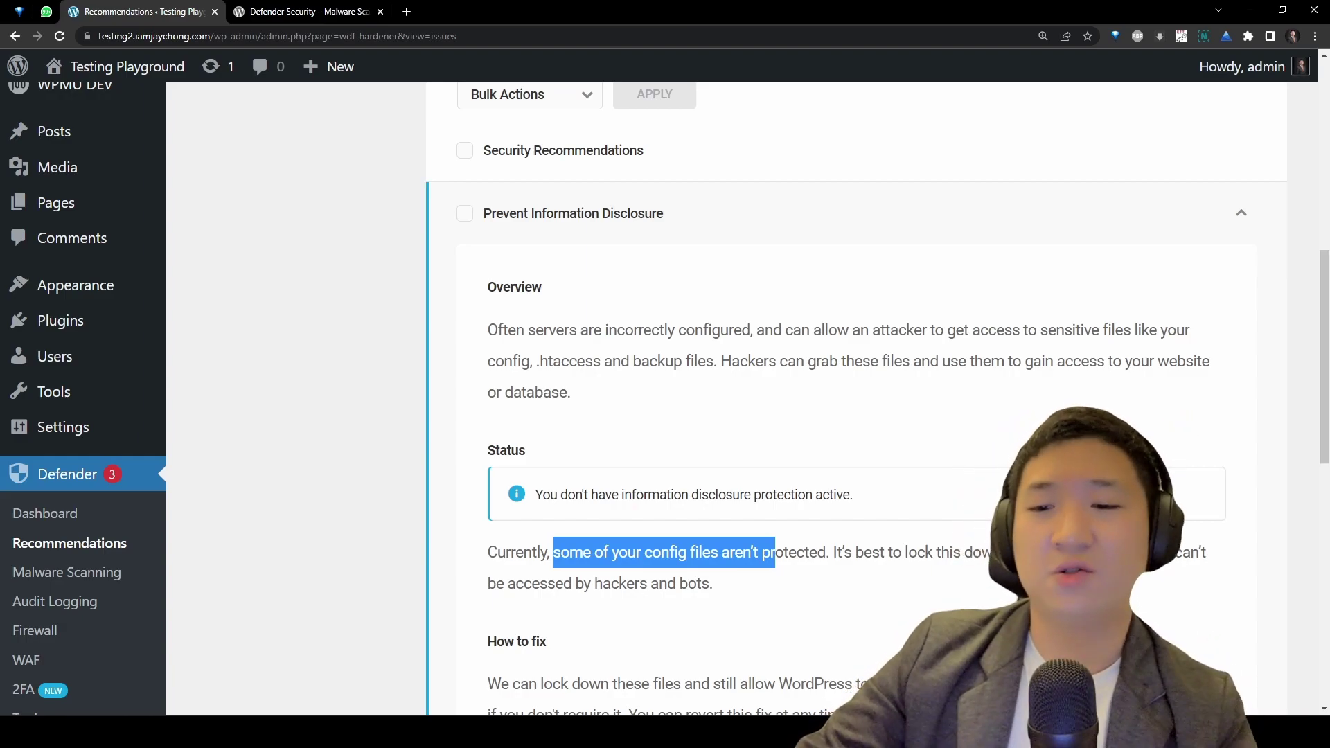
pyautogui.moveTo(826, 554); pyautogui.dragTo(902, 589)
pyautogui.scroll(-6, 901, 589)
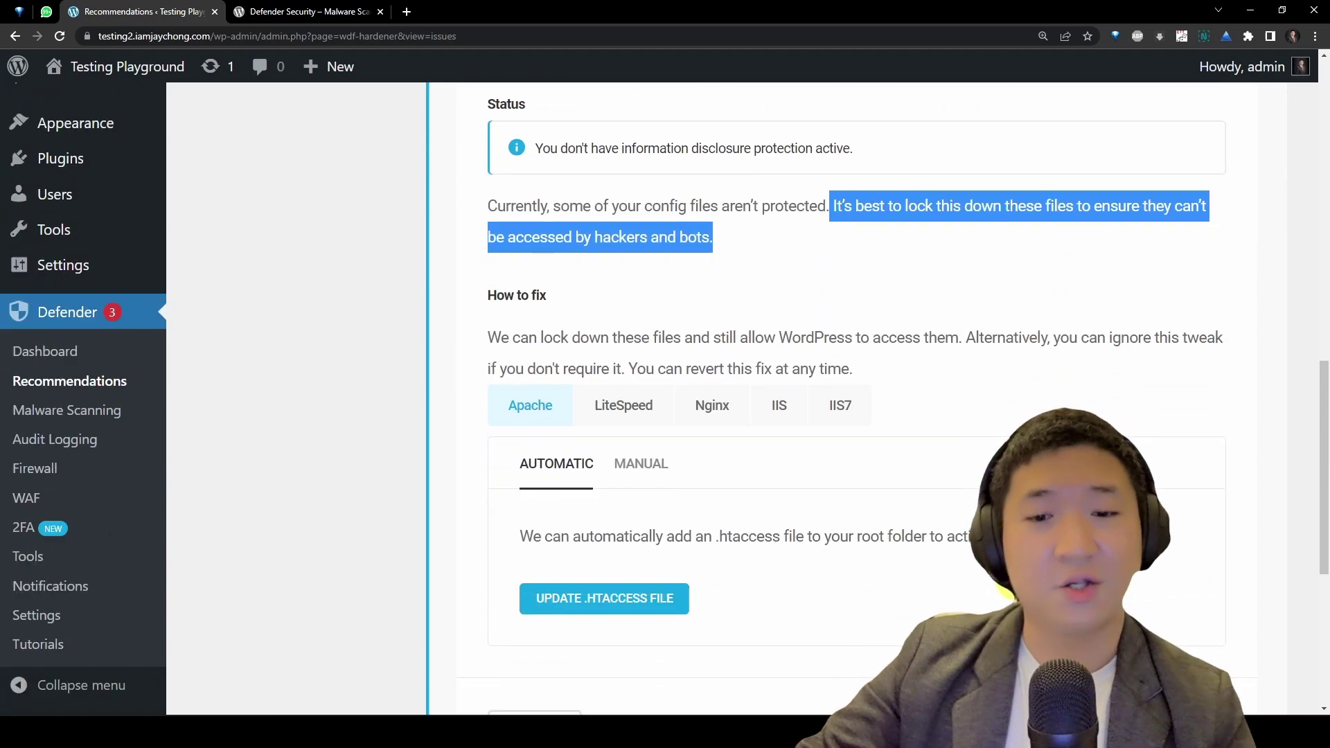
pyautogui.click(655, 494)
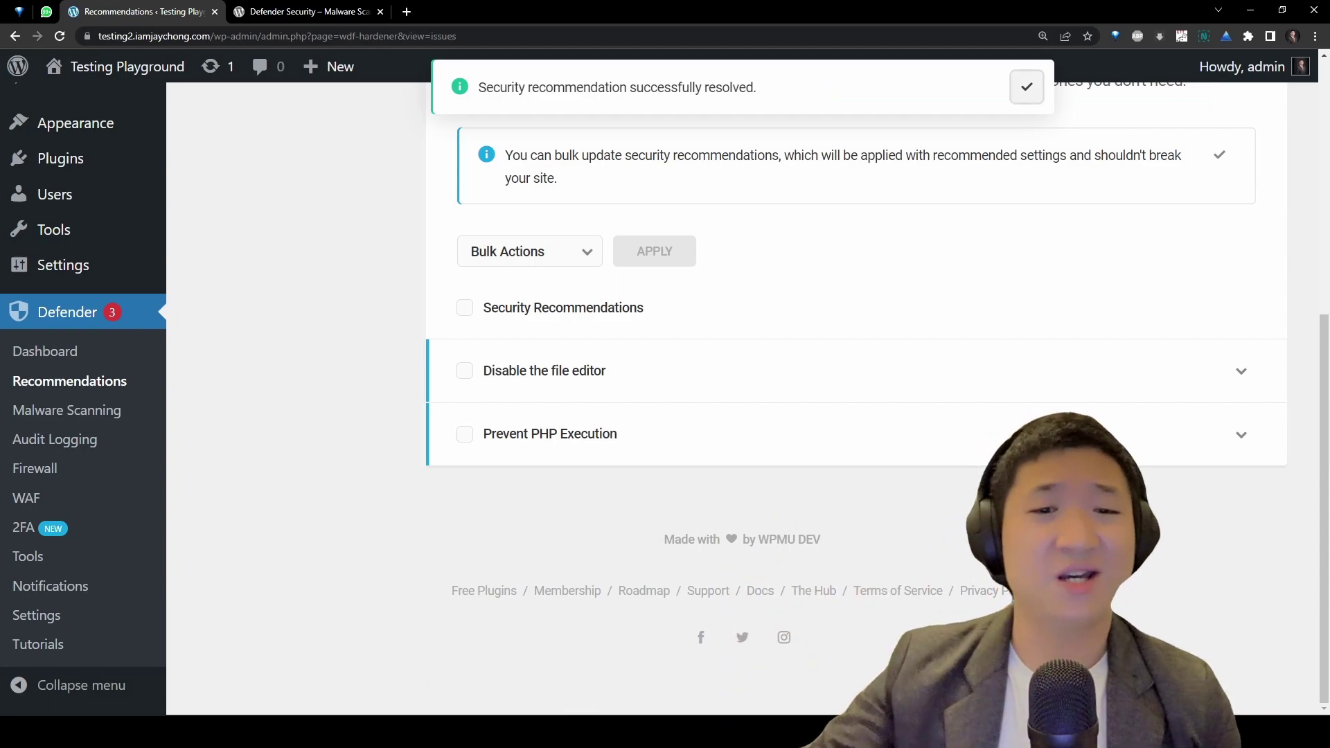
# Step: Expand 'Disable the file editor' again and disable the built-in file editor
pyautogui.click(1096, 366)
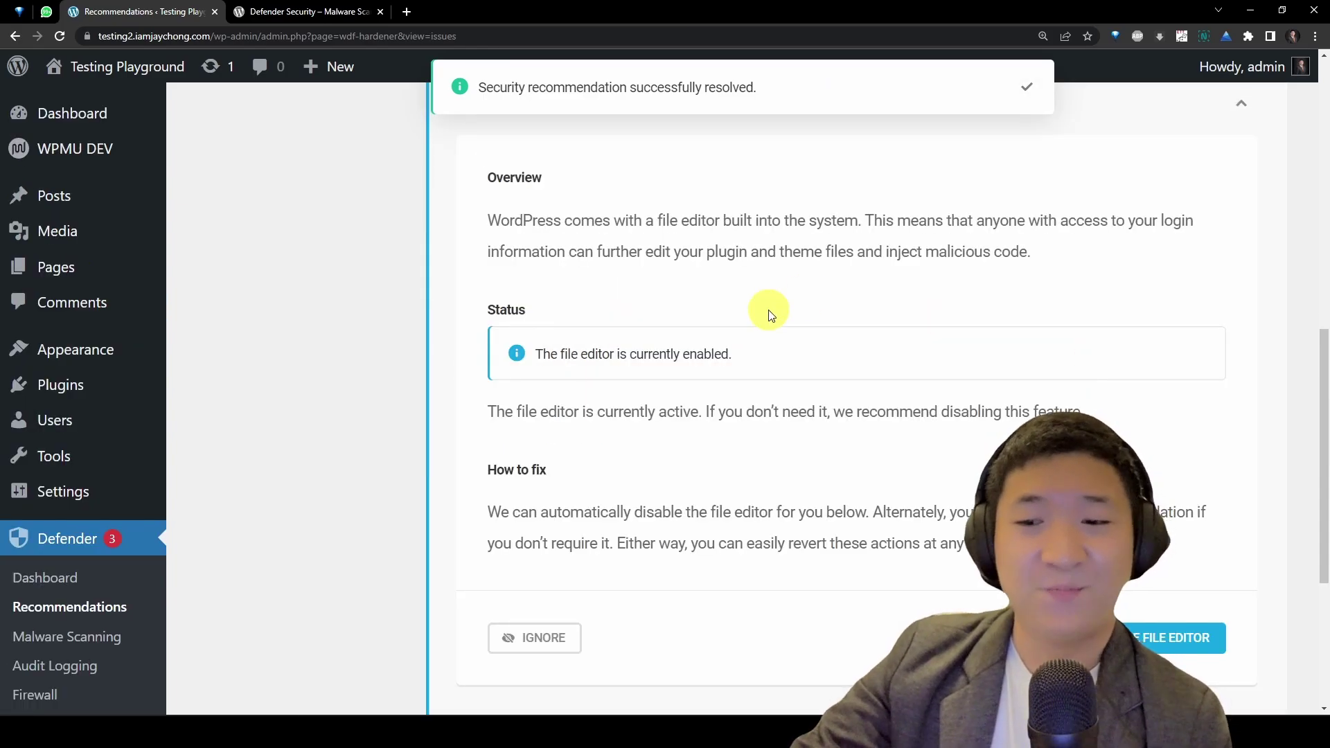
pyautogui.moveTo(611, 251); pyautogui.dragTo(829, 430)
pyautogui.click(830, 430)
pyautogui.click(1164, 636)
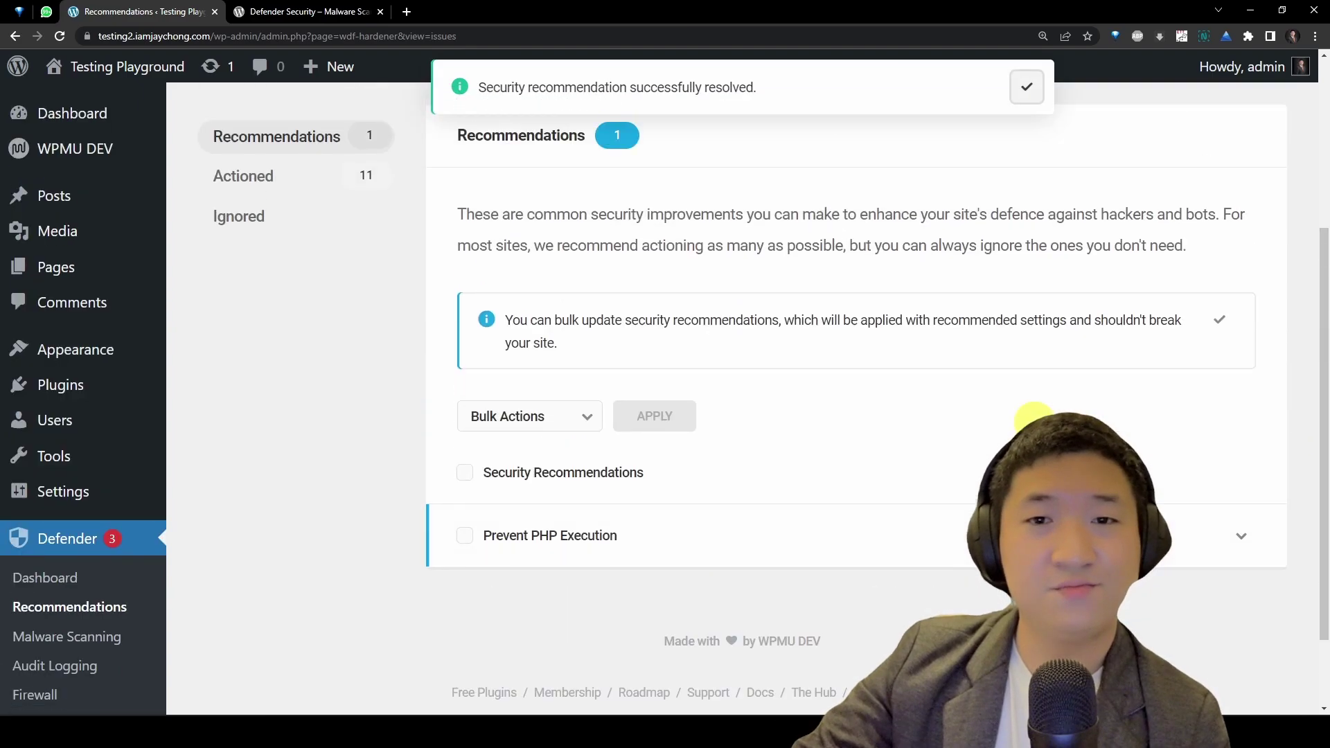
pyautogui.scroll(-3, 876, 549)
pyautogui.click(735, 424)
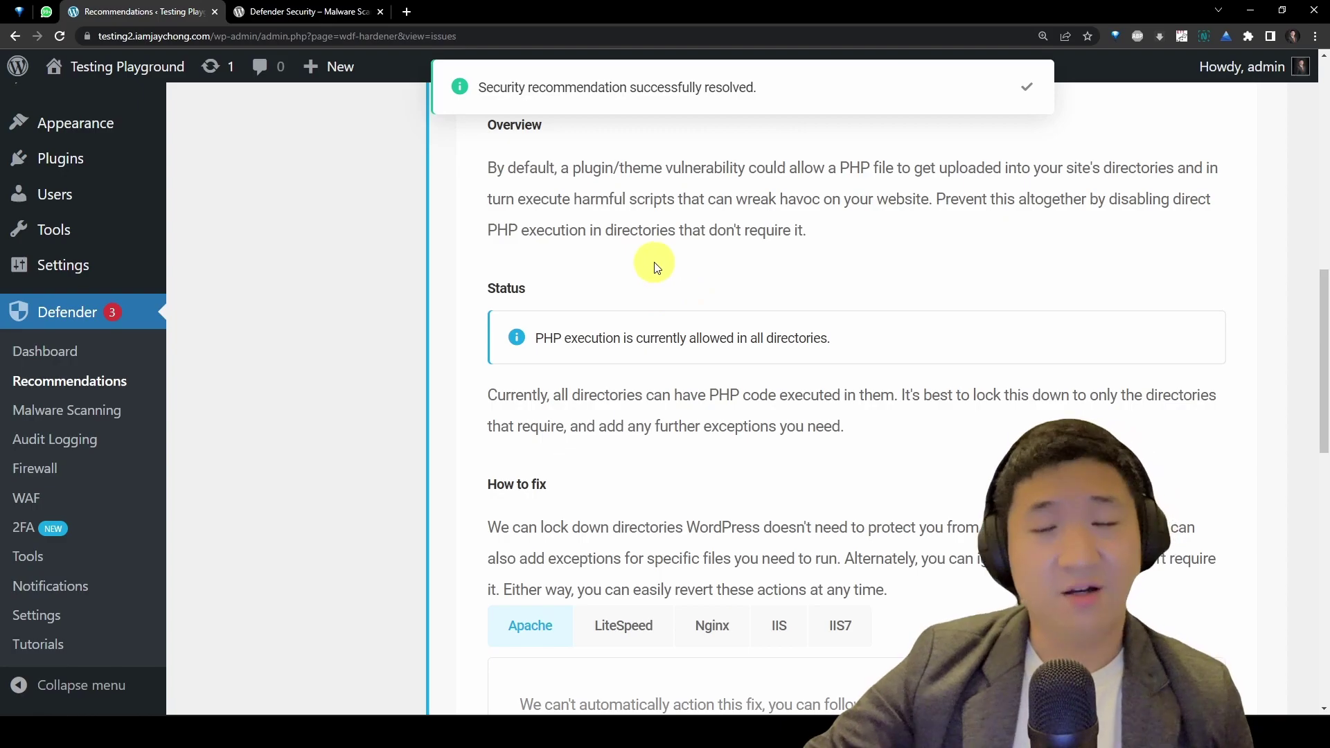
pyautogui.moveTo(543, 336); pyautogui.dragTo(940, 374)
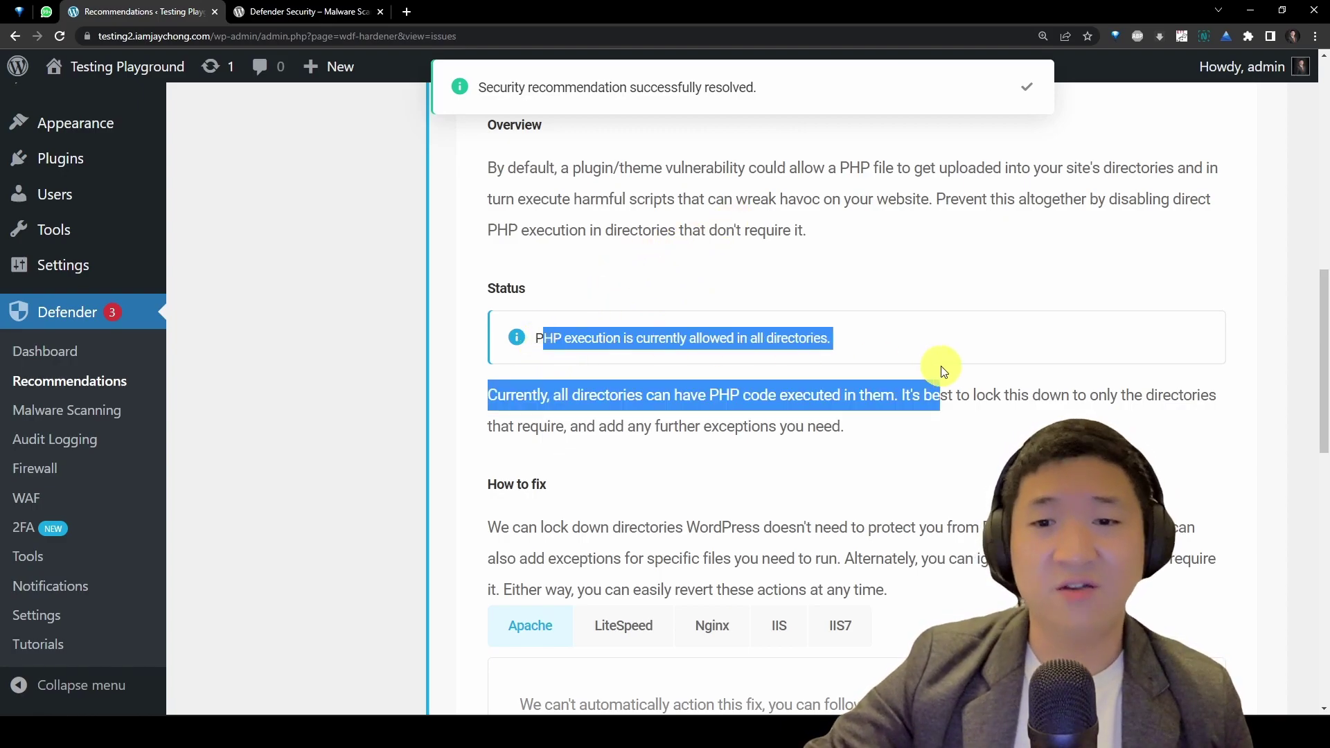
pyautogui.click(913, 438)
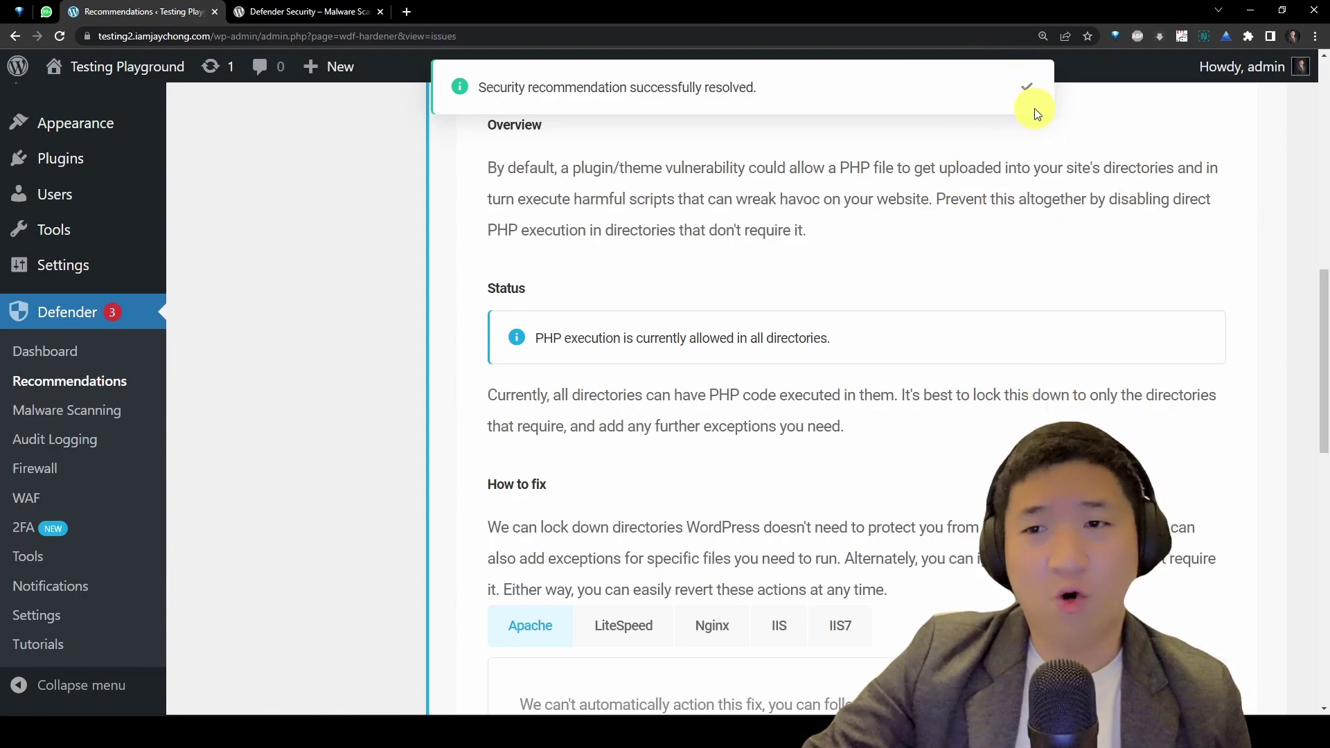
pyautogui.click(1026, 88)
pyautogui.scroll(-8, 935, 407)
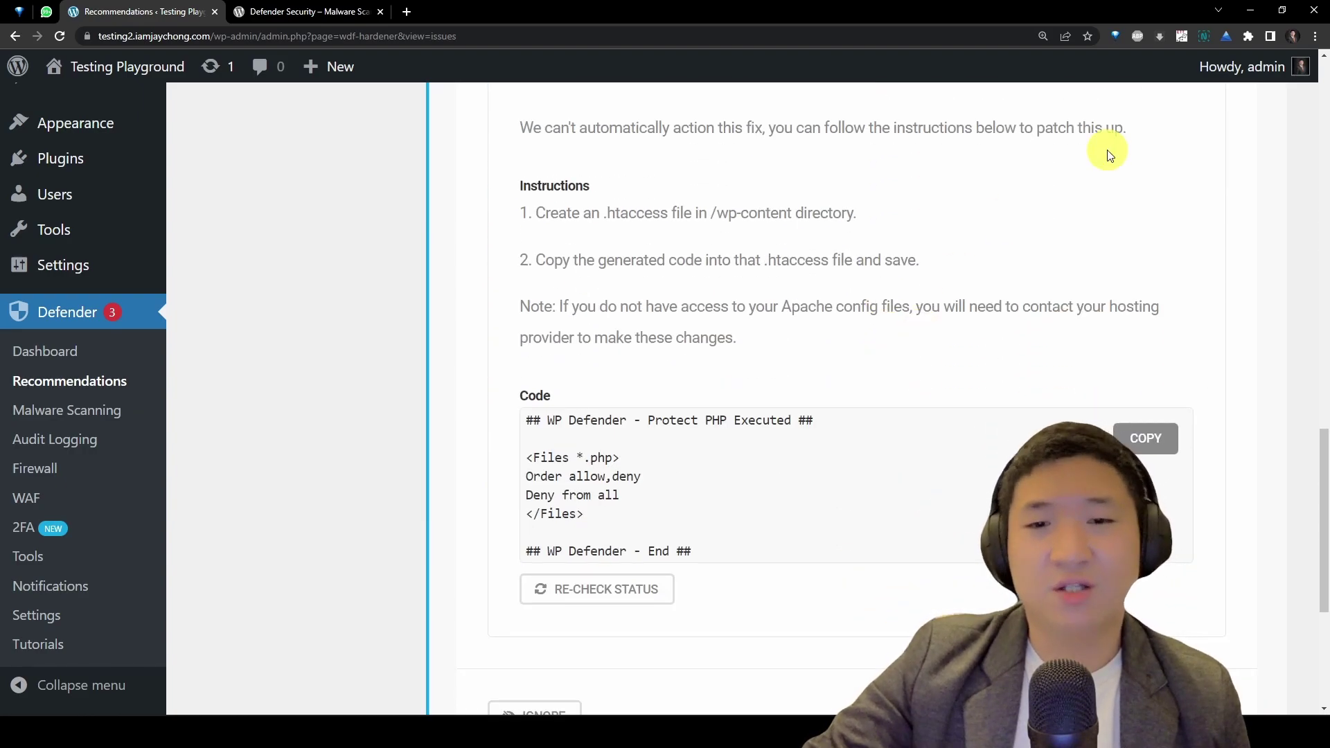
pyautogui.moveTo(1318, 565); pyautogui.dragTo(1318, 534)
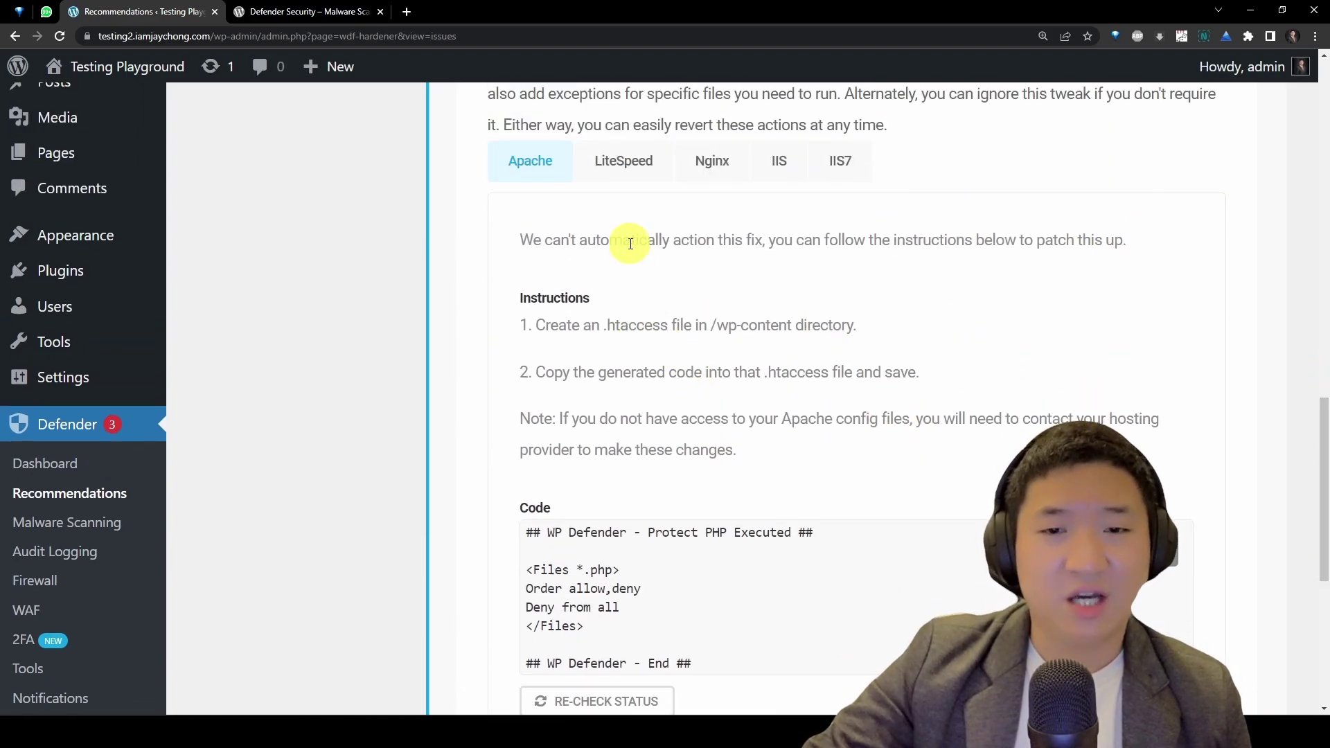
pyautogui.scroll(-2, 630, 243)
pyautogui.moveTo(704, 142); pyautogui.dragTo(1140, 341)
pyautogui.click(650, 323)
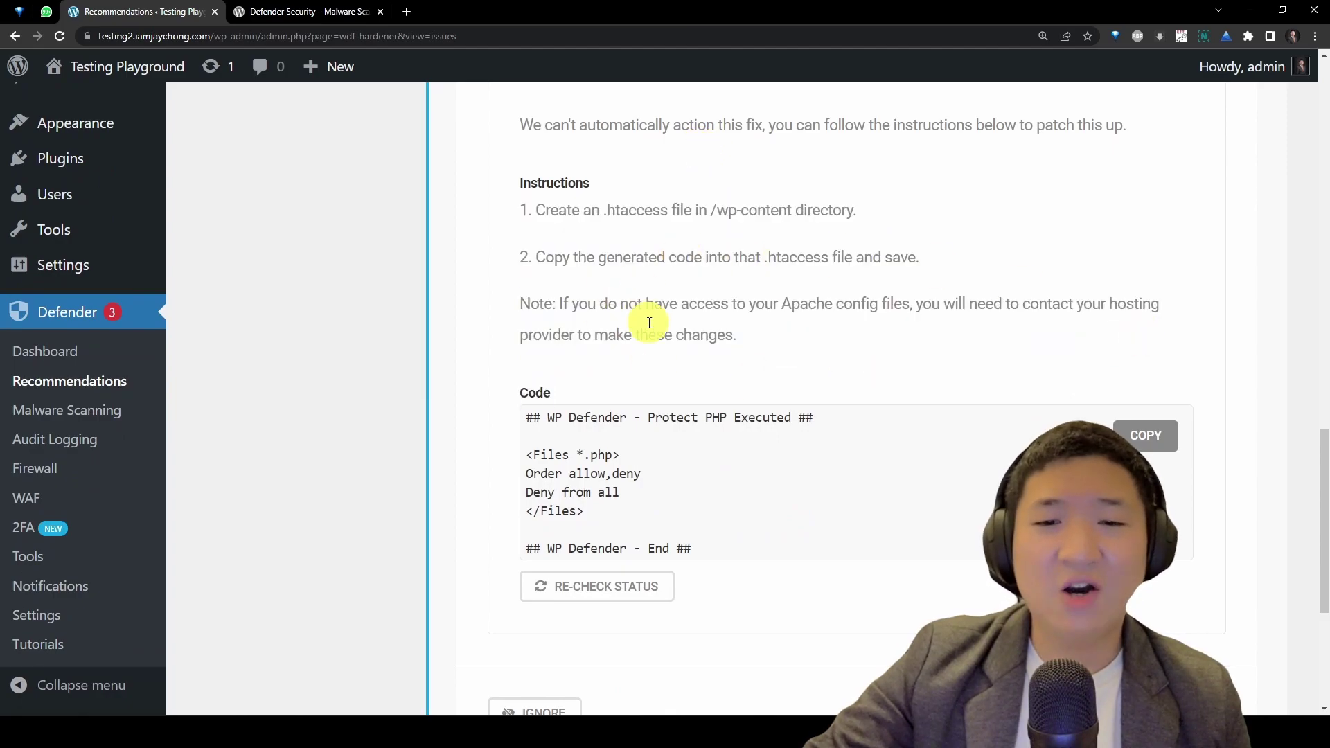
pyautogui.scroll(-3, 1325, 539)
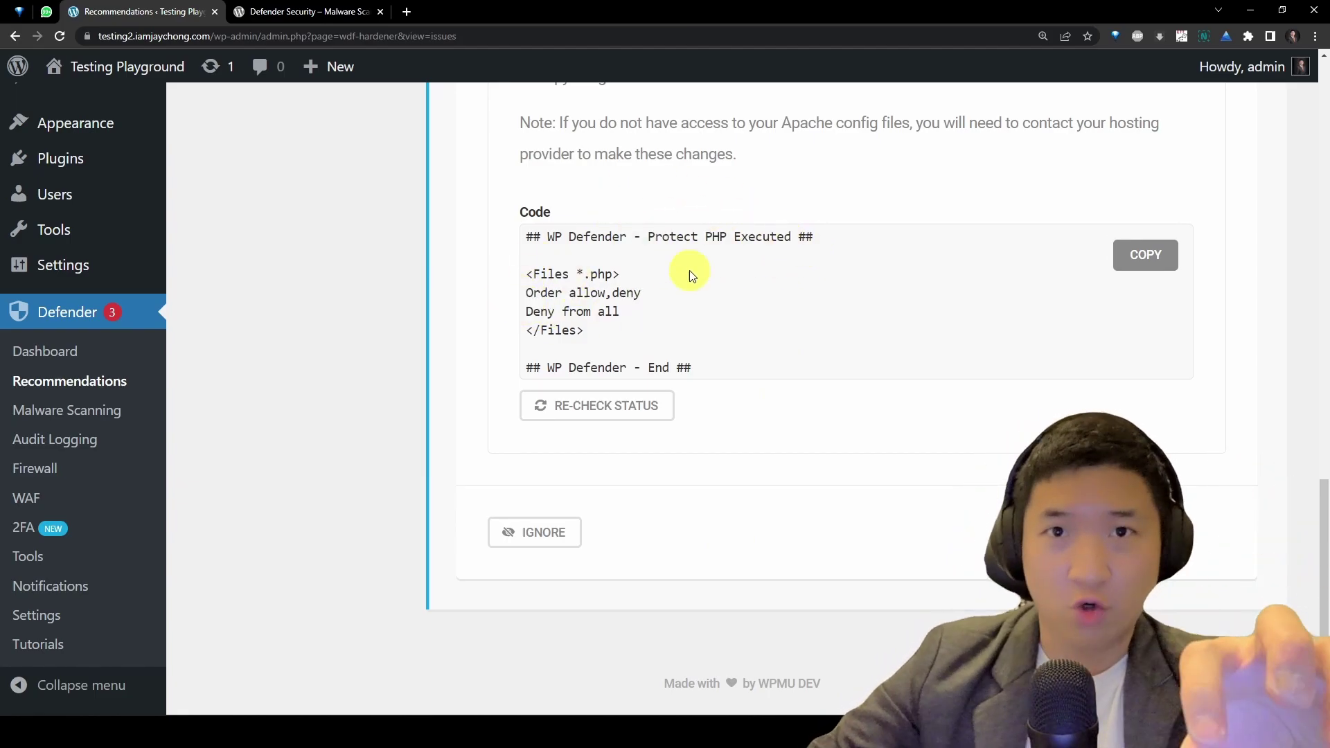
pyautogui.scroll(3, 690, 275)
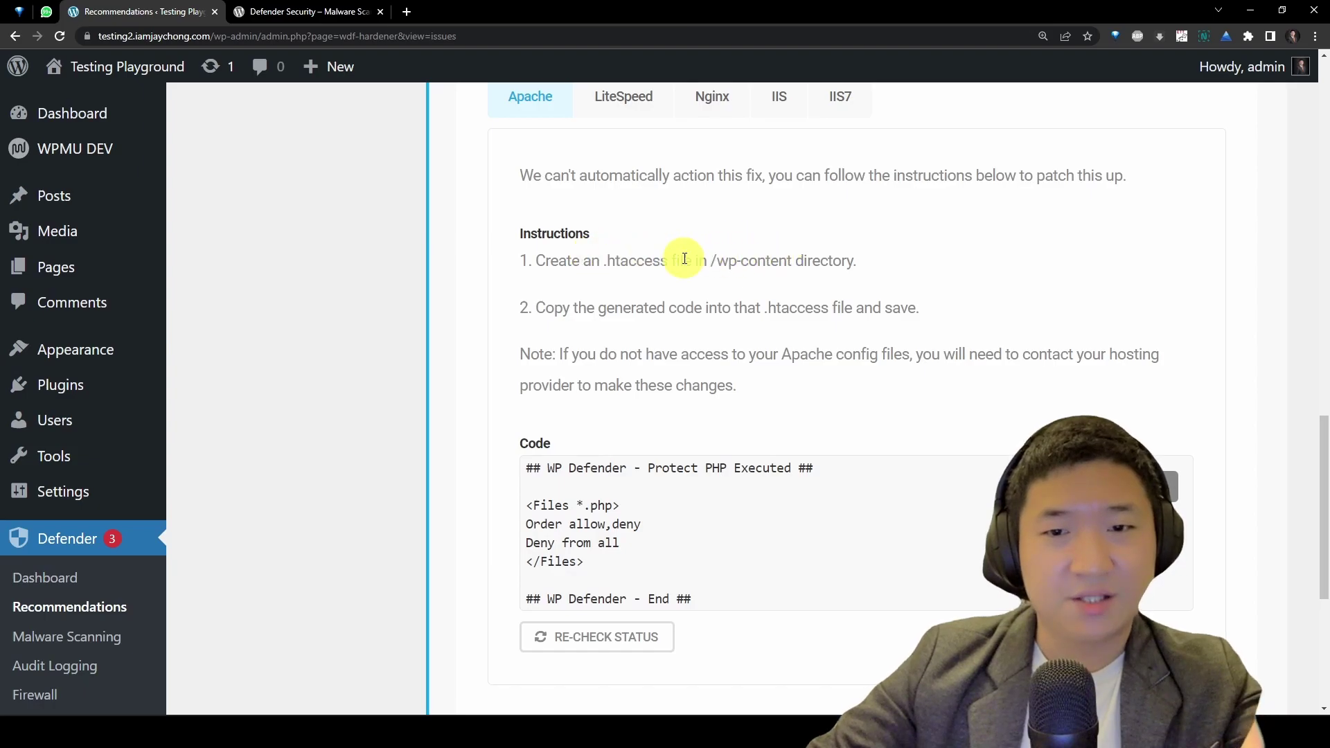
pyautogui.moveTo(614, 262); pyautogui.dragTo(689, 252)
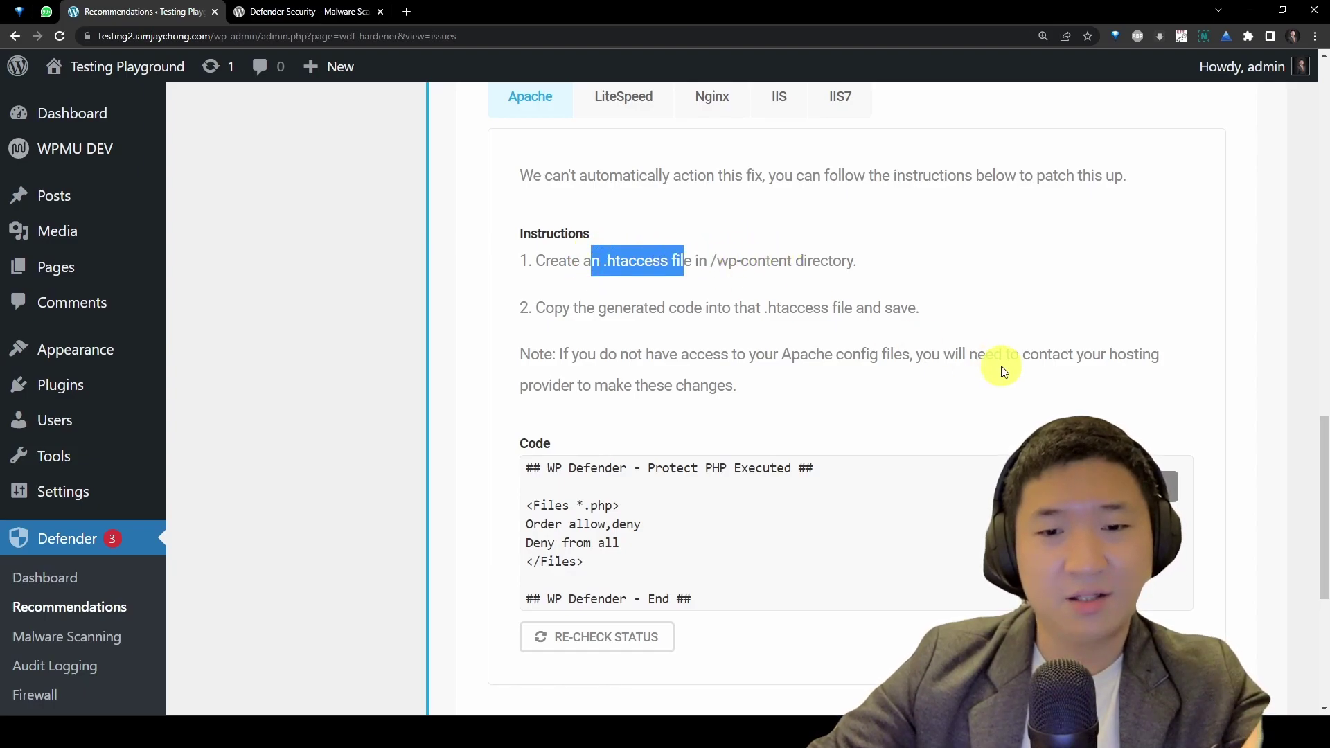
pyautogui.click(681, 352)
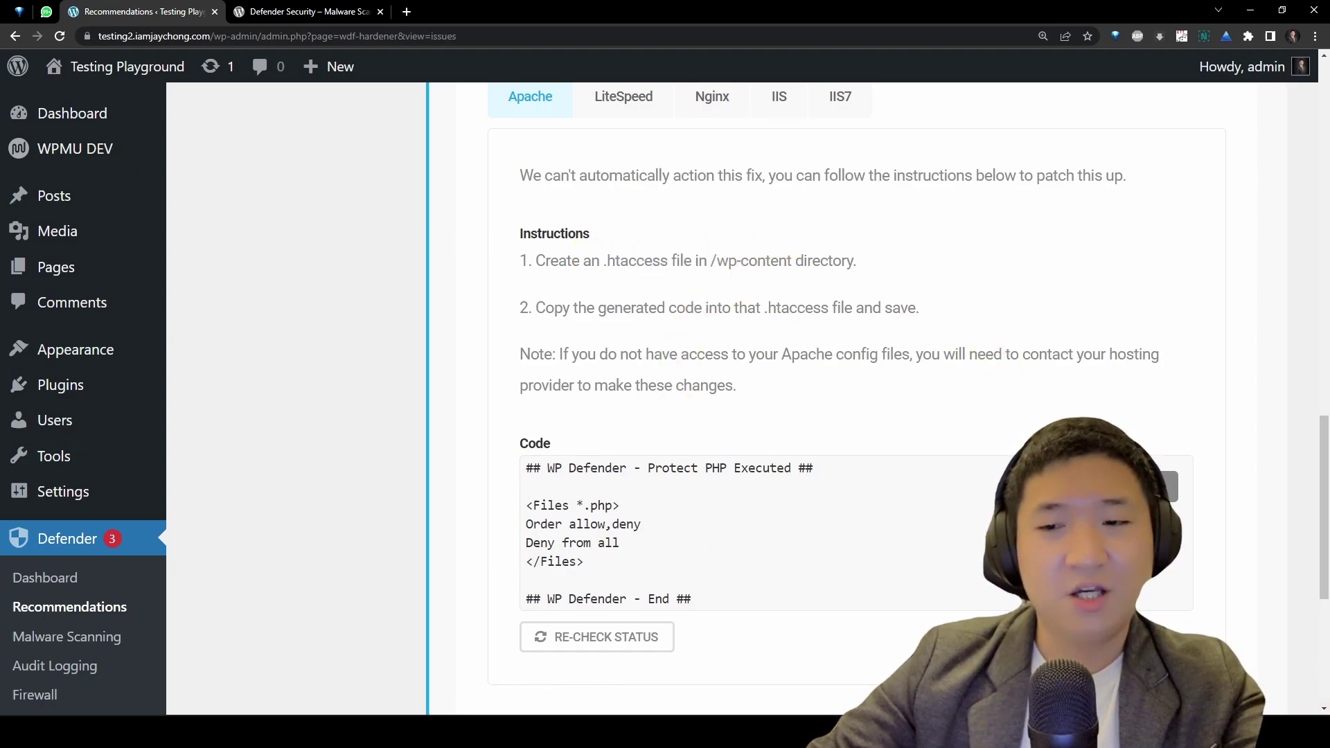
pyautogui.moveTo(645, 276); pyautogui.dragTo(855, 300)
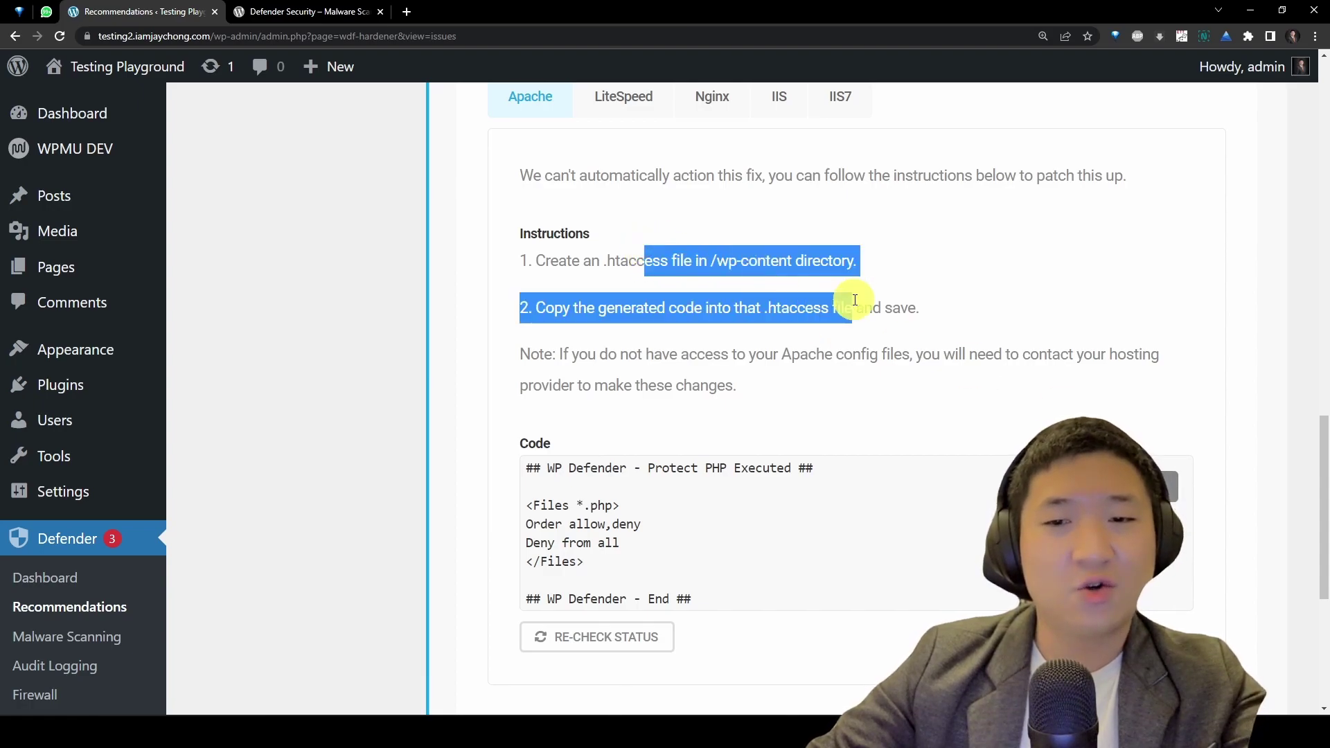
pyautogui.click(919, 348)
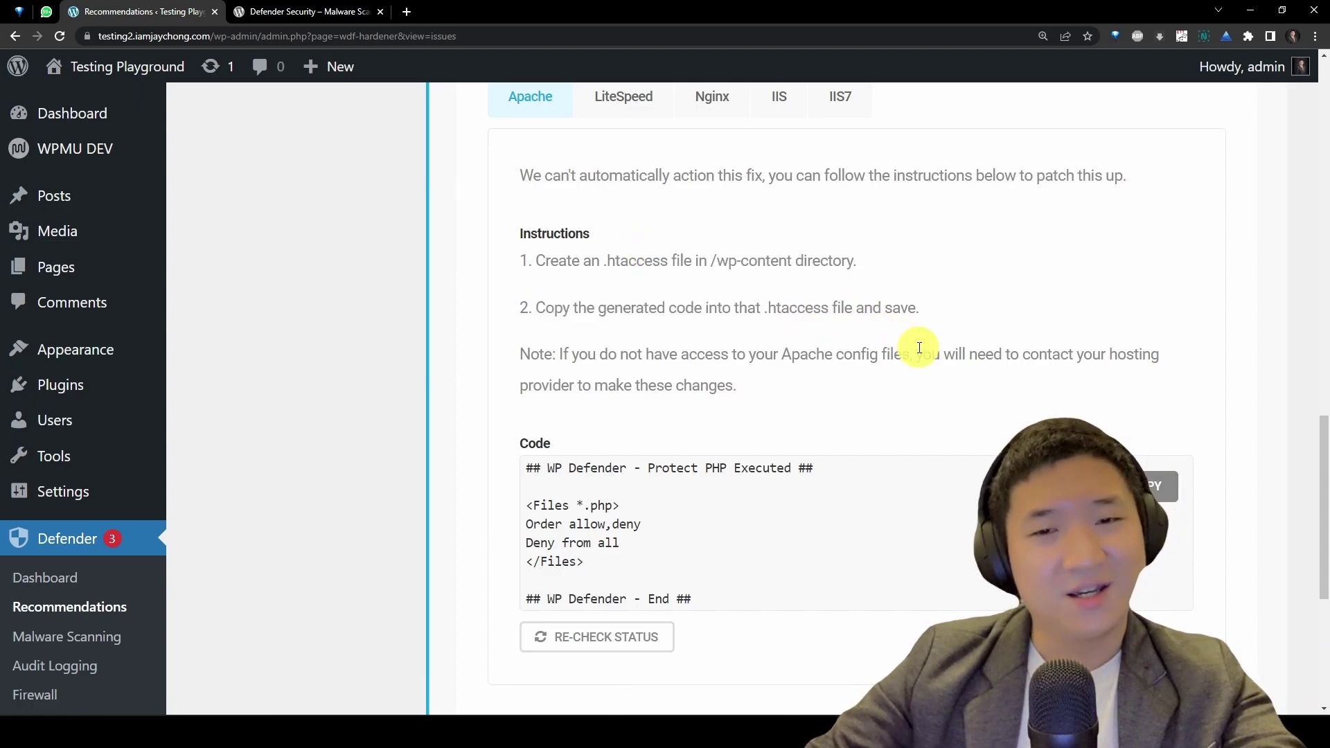
pyautogui.scroll(10, 920, 347)
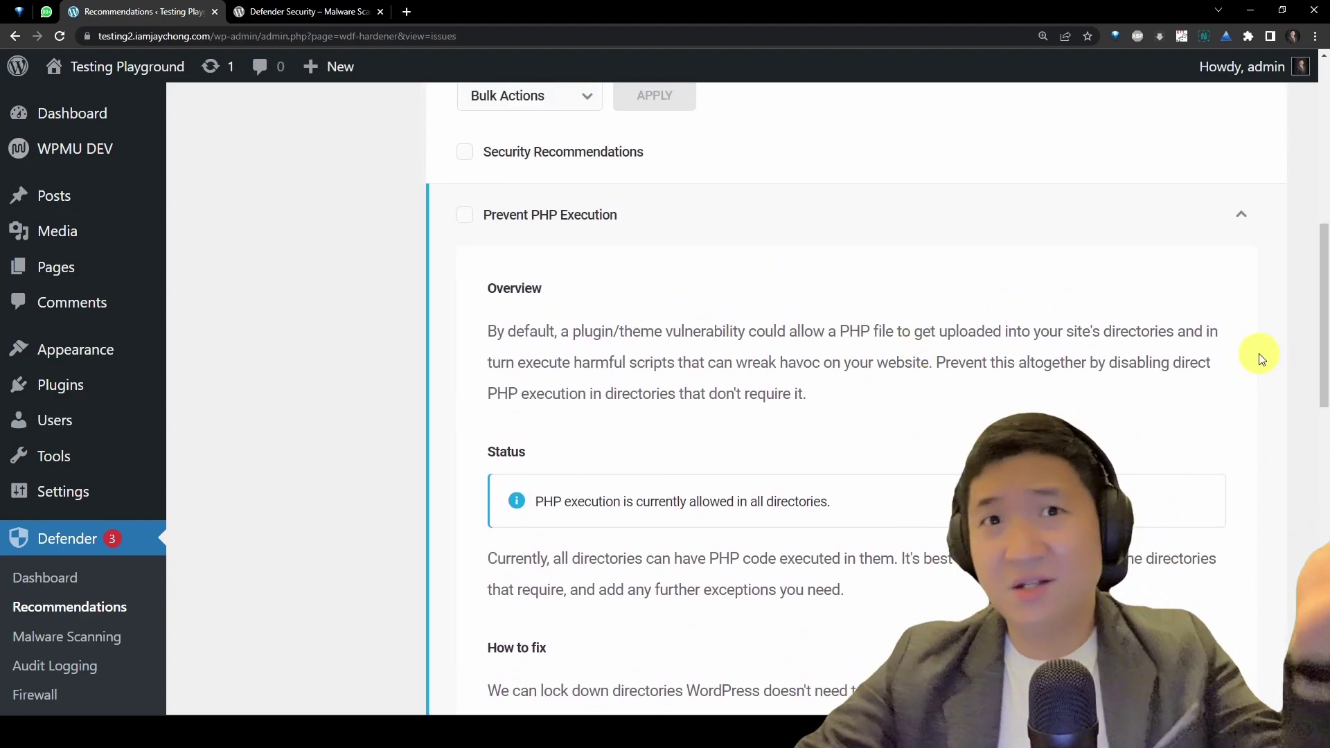
# Step: Collapse the Prevent PHP Execution details and close the bulk-update notice
pyautogui.click(1245, 243)
pyautogui.scroll(3, 1136, 346)
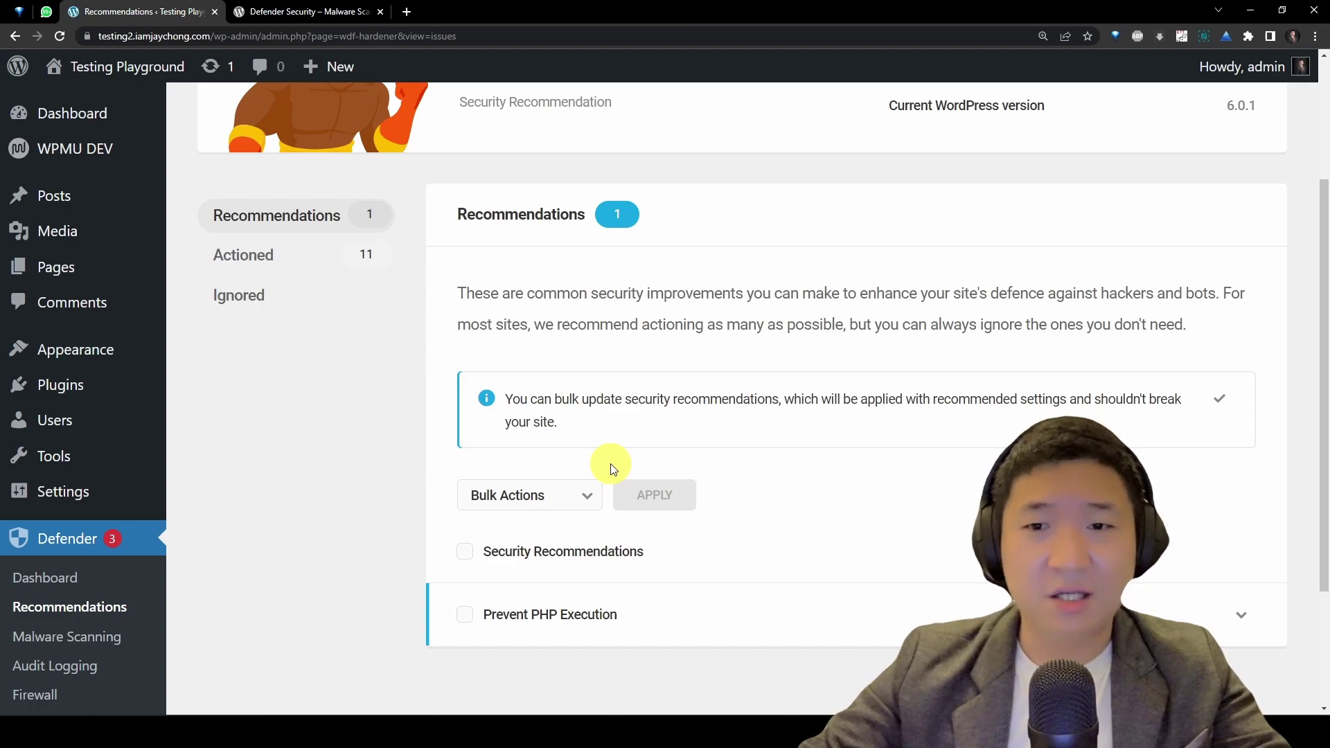
pyautogui.click(1221, 405)
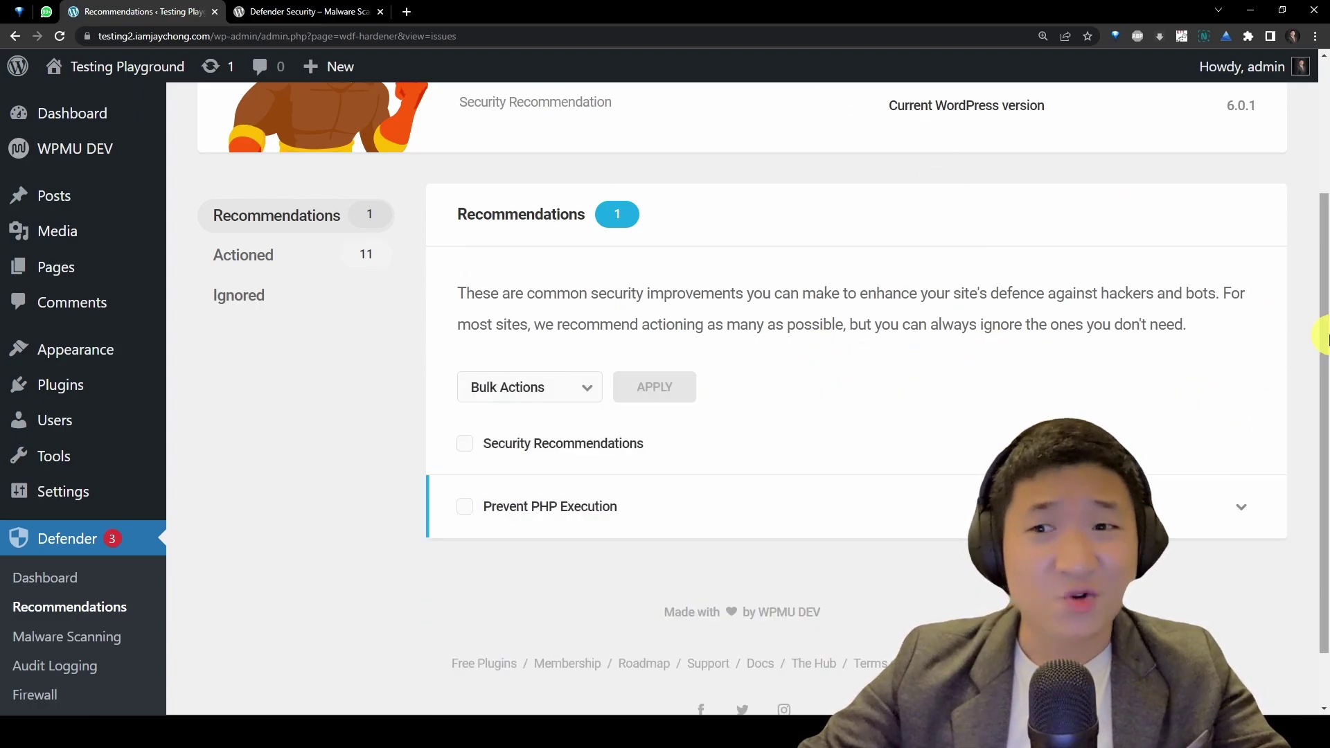
pyautogui.scroll(-1, 501, 259)
# Step: Review the Actioned and Ignored recommendation lists, then return to outstanding Recommendations
pyautogui.click(240, 186)
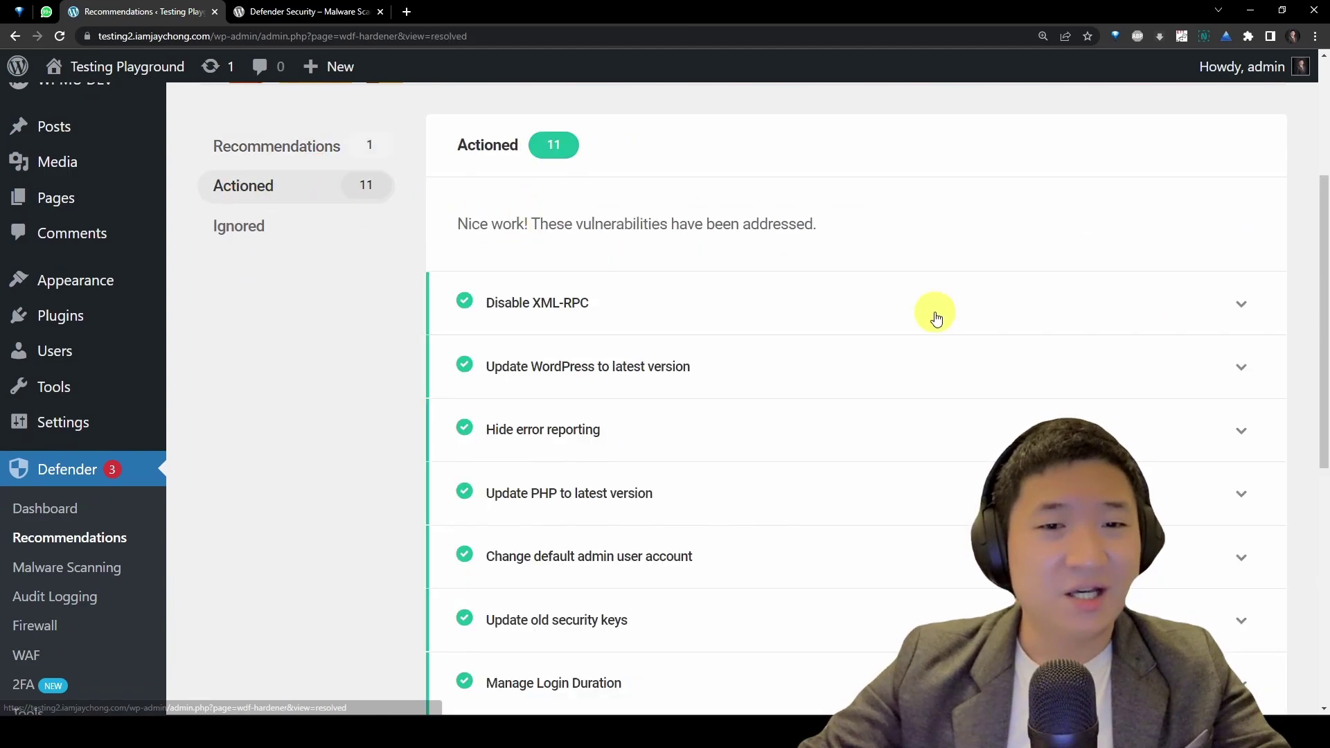
pyautogui.moveTo(1321, 289); pyautogui.dragTo(1324, 367)
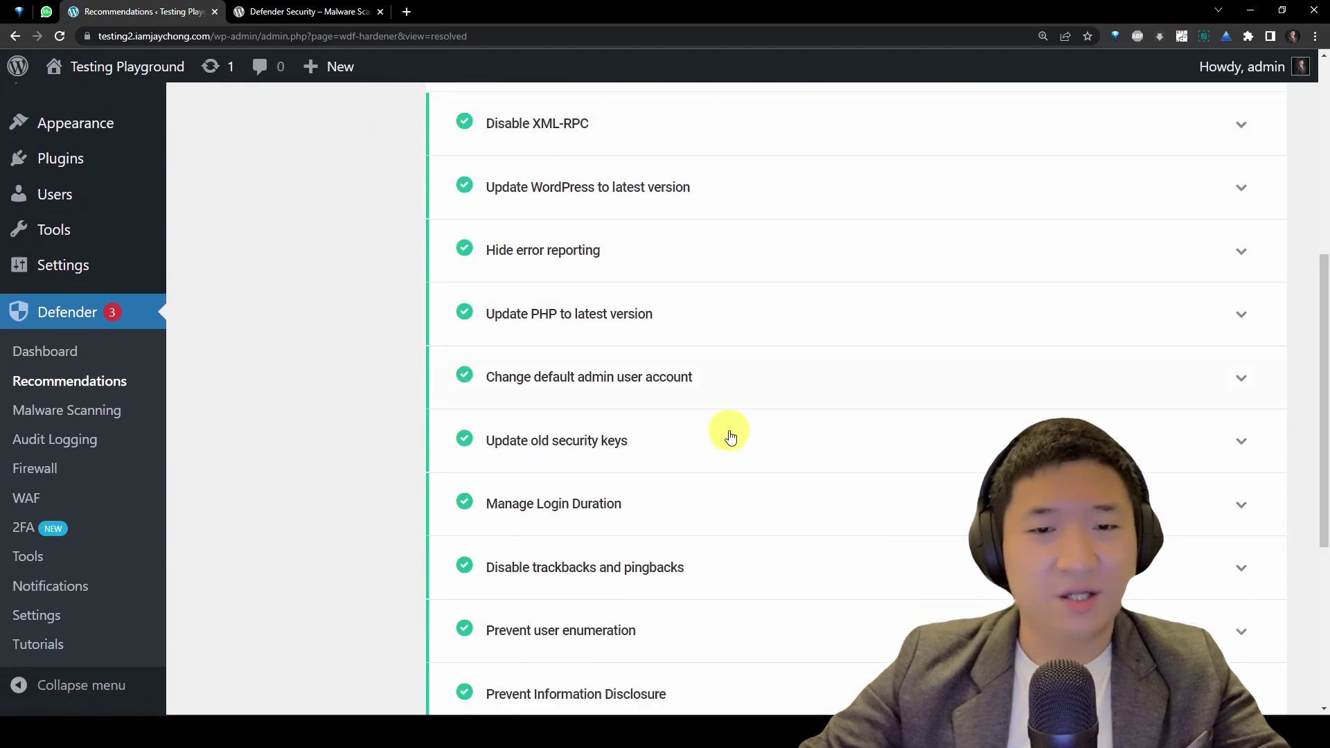
pyautogui.scroll(-4, 856, 399)
pyautogui.scroll(8, 883, 264)
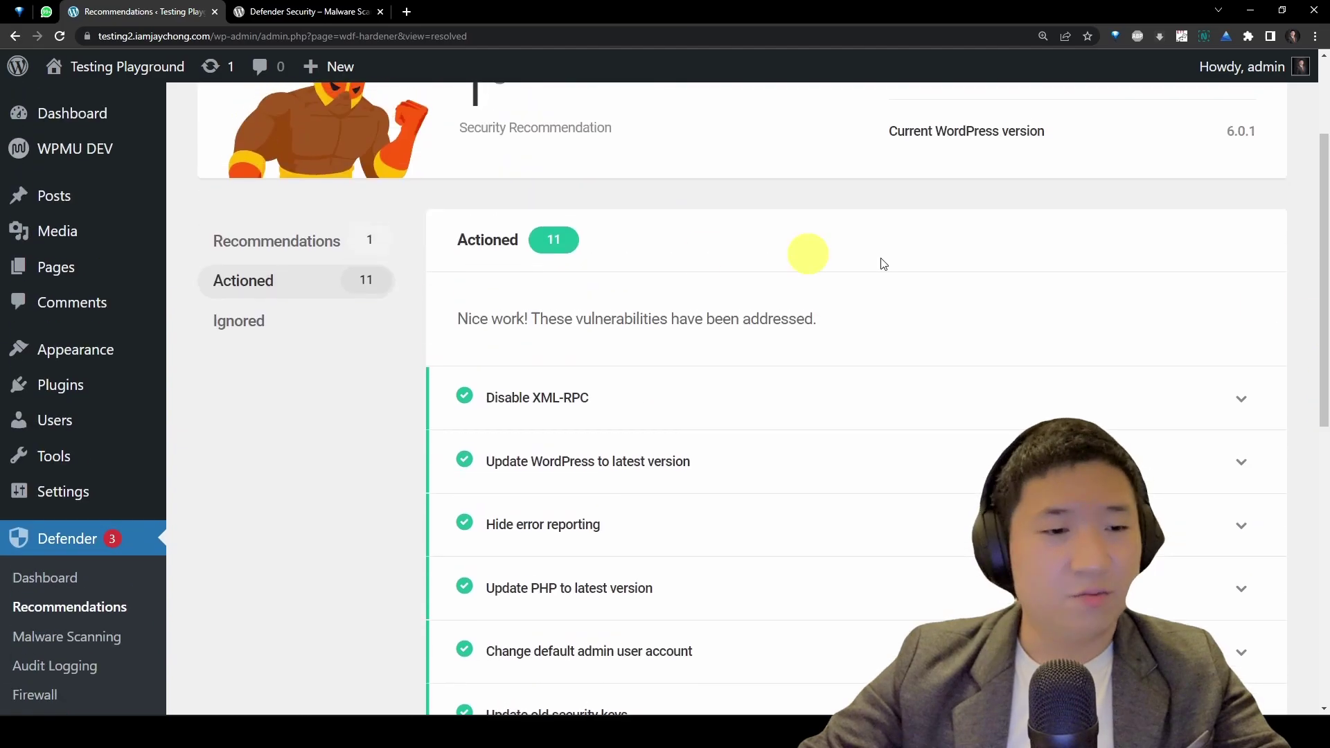
pyautogui.click(333, 326)
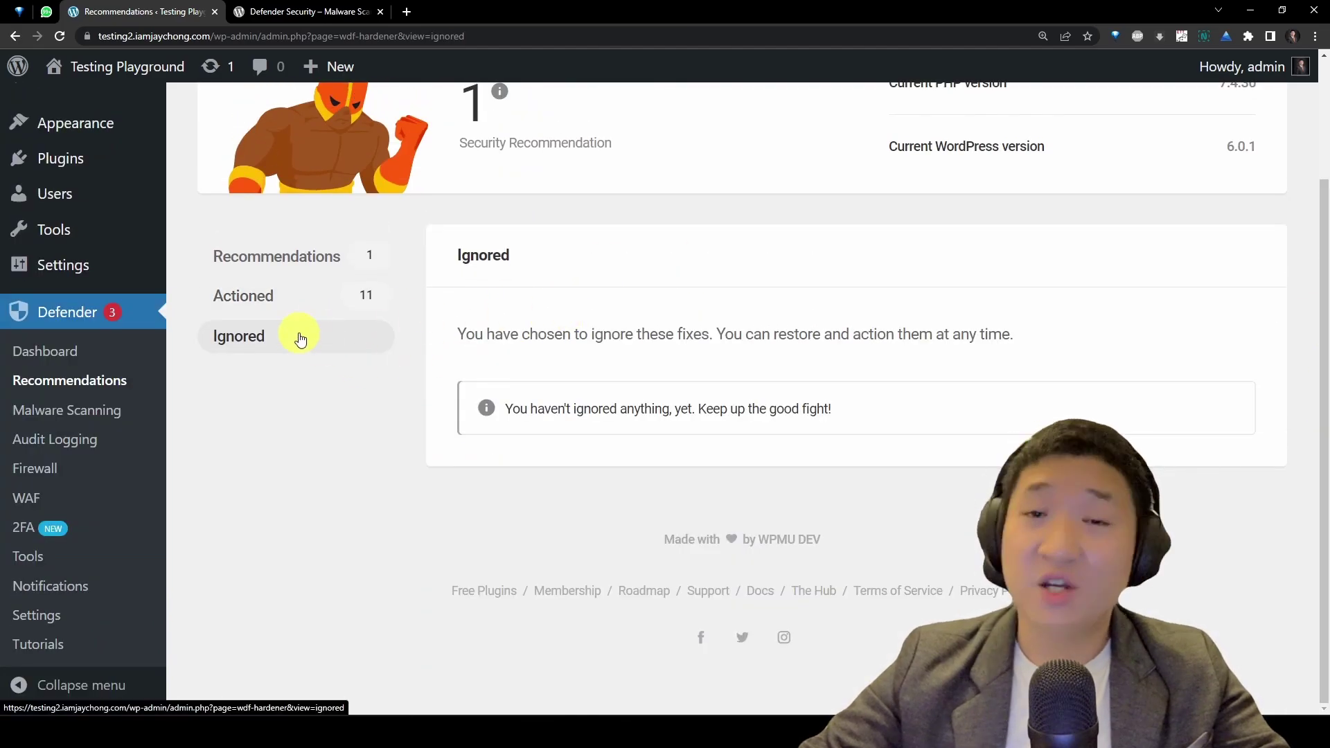
pyautogui.click(277, 255)
pyautogui.scroll(-2, 762, 315)
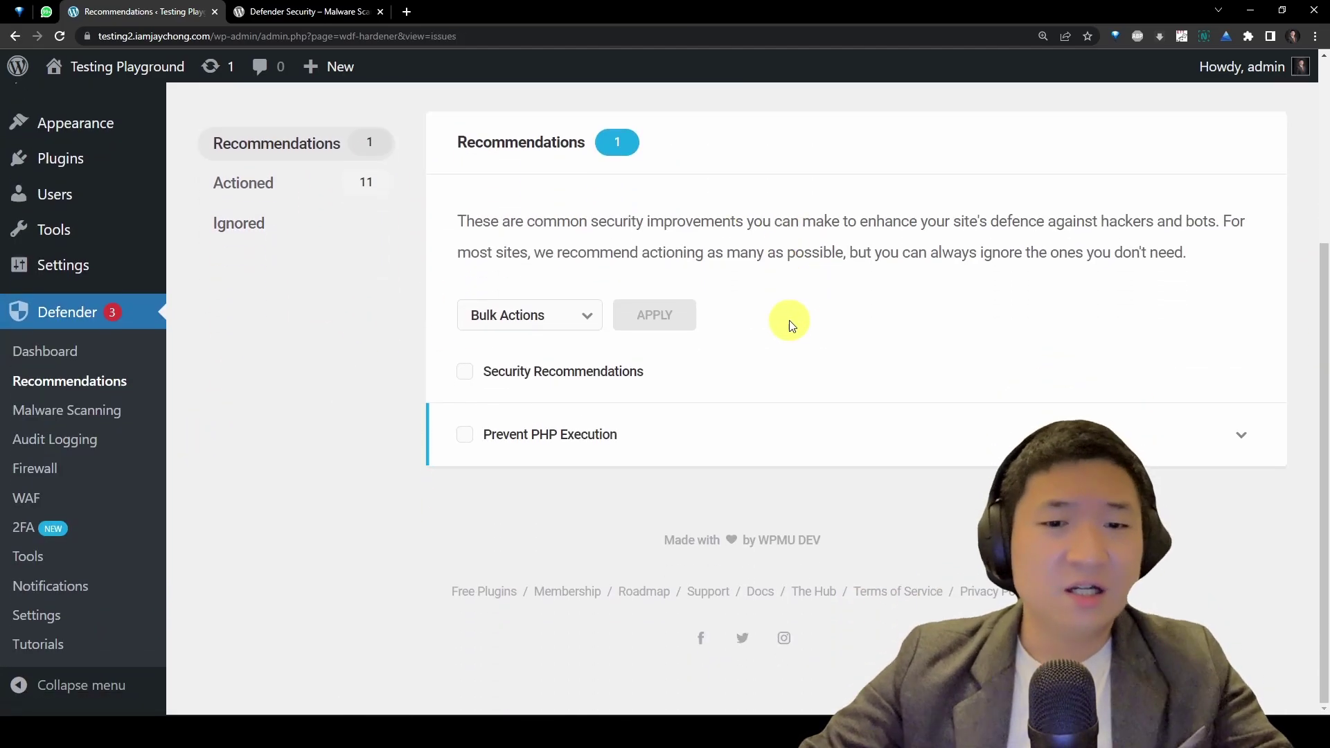
# Step: Ignore Prevent PHP Execution, bringing the Security Recommendations count to 0
pyautogui.click(824, 441)
pyautogui.scroll(5, 787, 386)
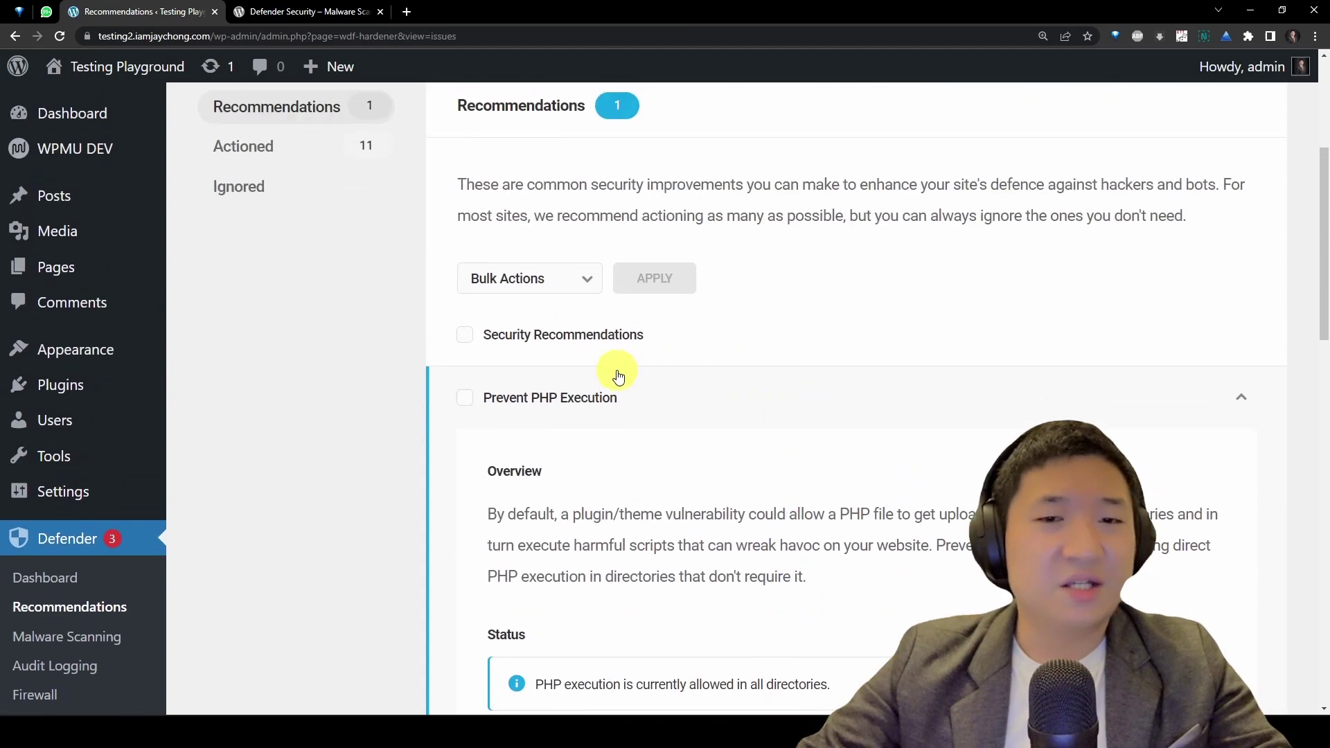
pyautogui.scroll(-10, 855, 409)
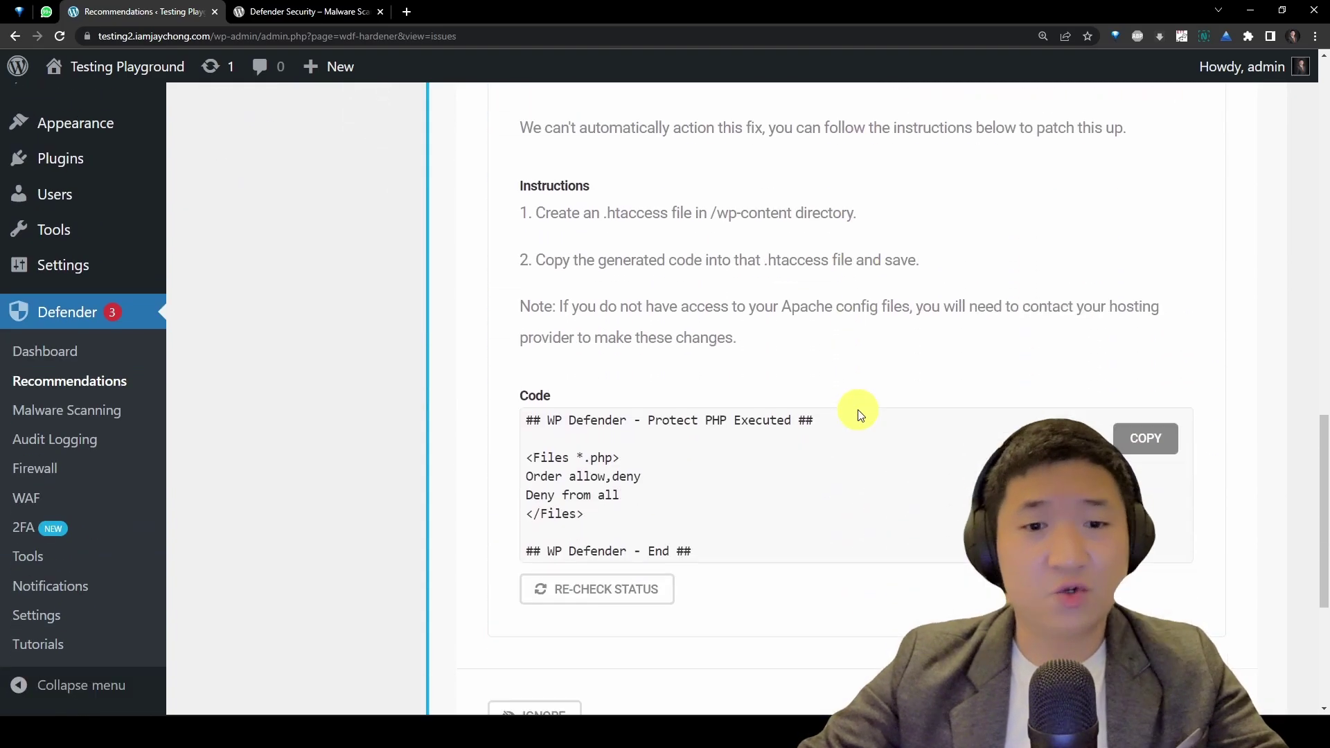
pyautogui.click(560, 483)
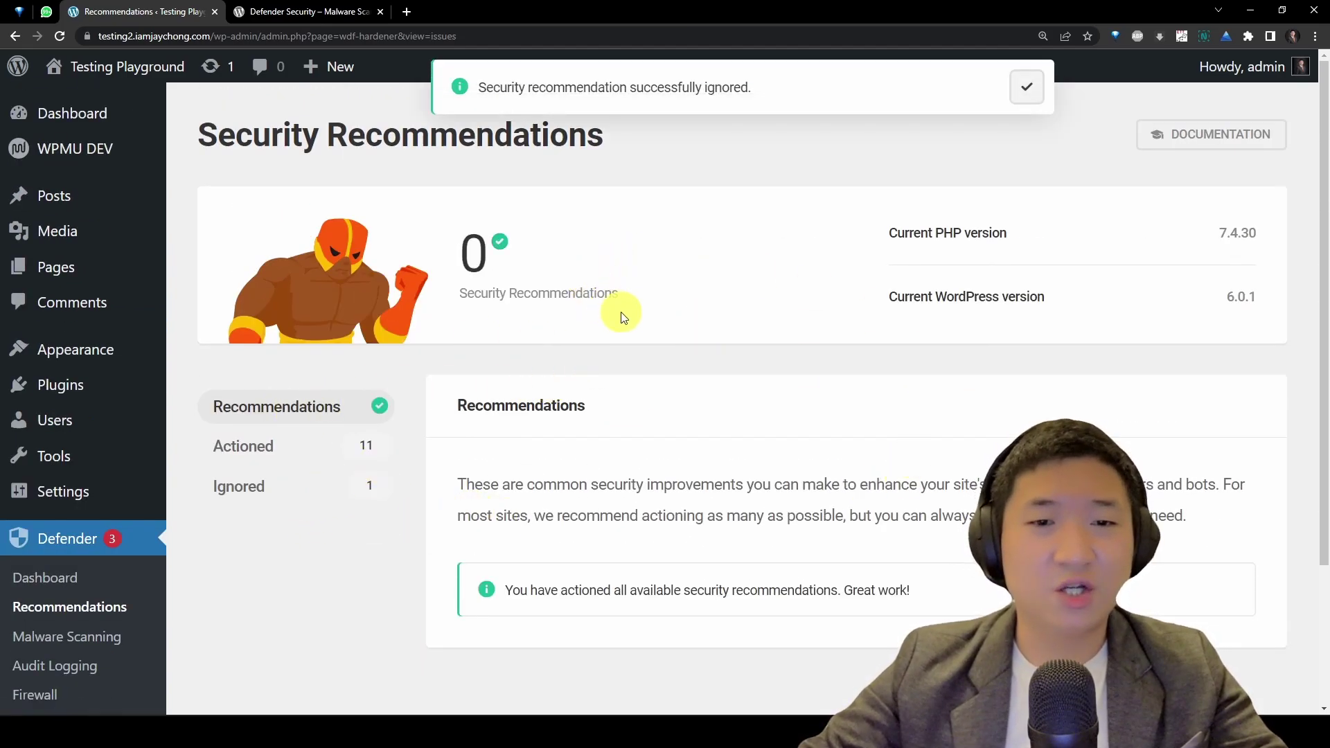
pyautogui.moveTo(621, 316); pyautogui.dragTo(428, 233)
pyautogui.click(776, 360)
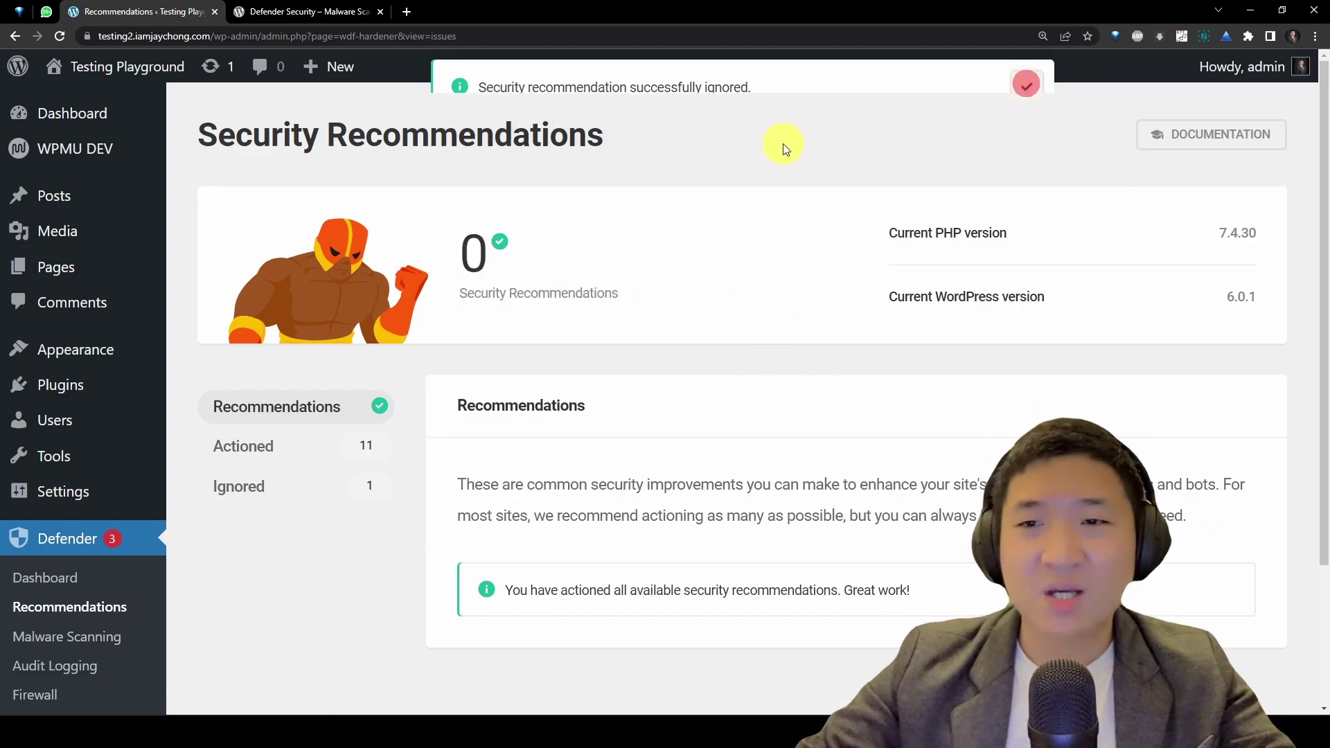
pyautogui.scroll(-3, 473, 373)
# Step: Open Malware Scanning and expand the .well-known issue details
pyautogui.click(103, 416)
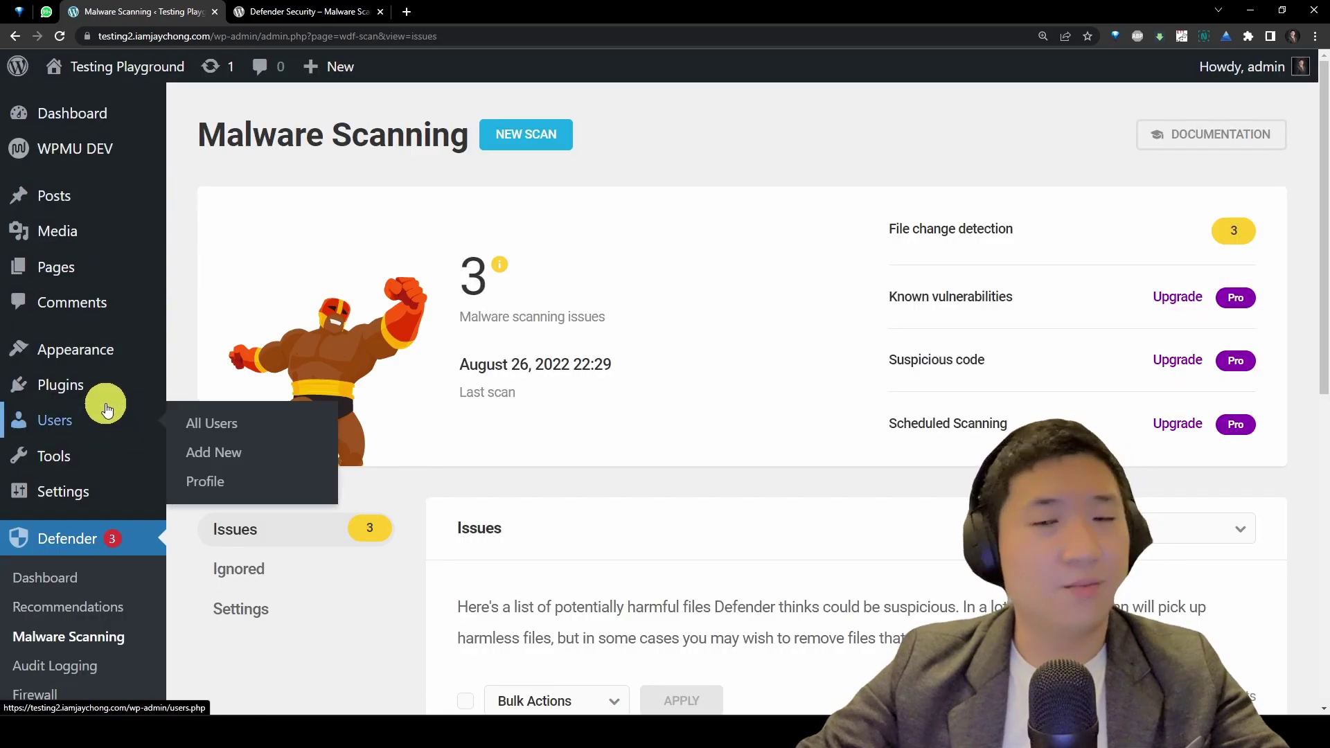
pyautogui.scroll(-6, 690, 319)
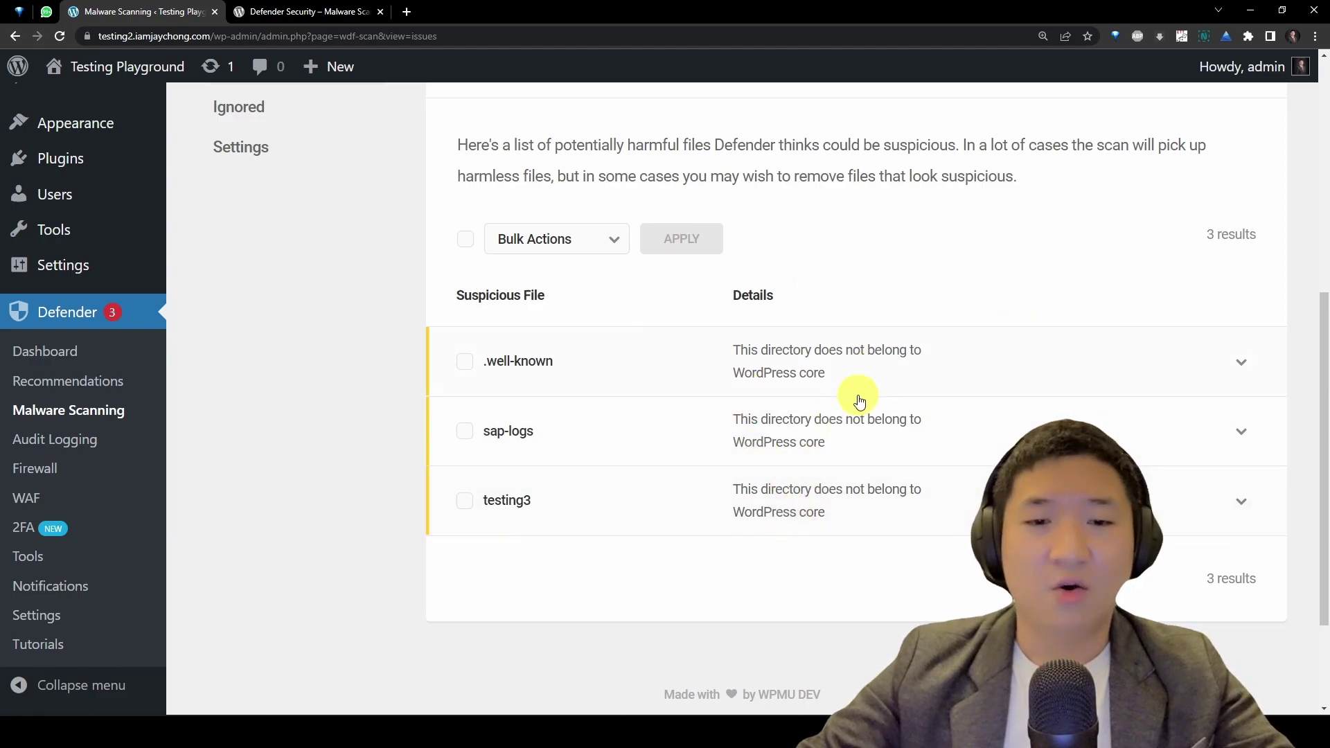
pyautogui.moveTo(1323, 466); pyautogui.dragTo(1324, 471)
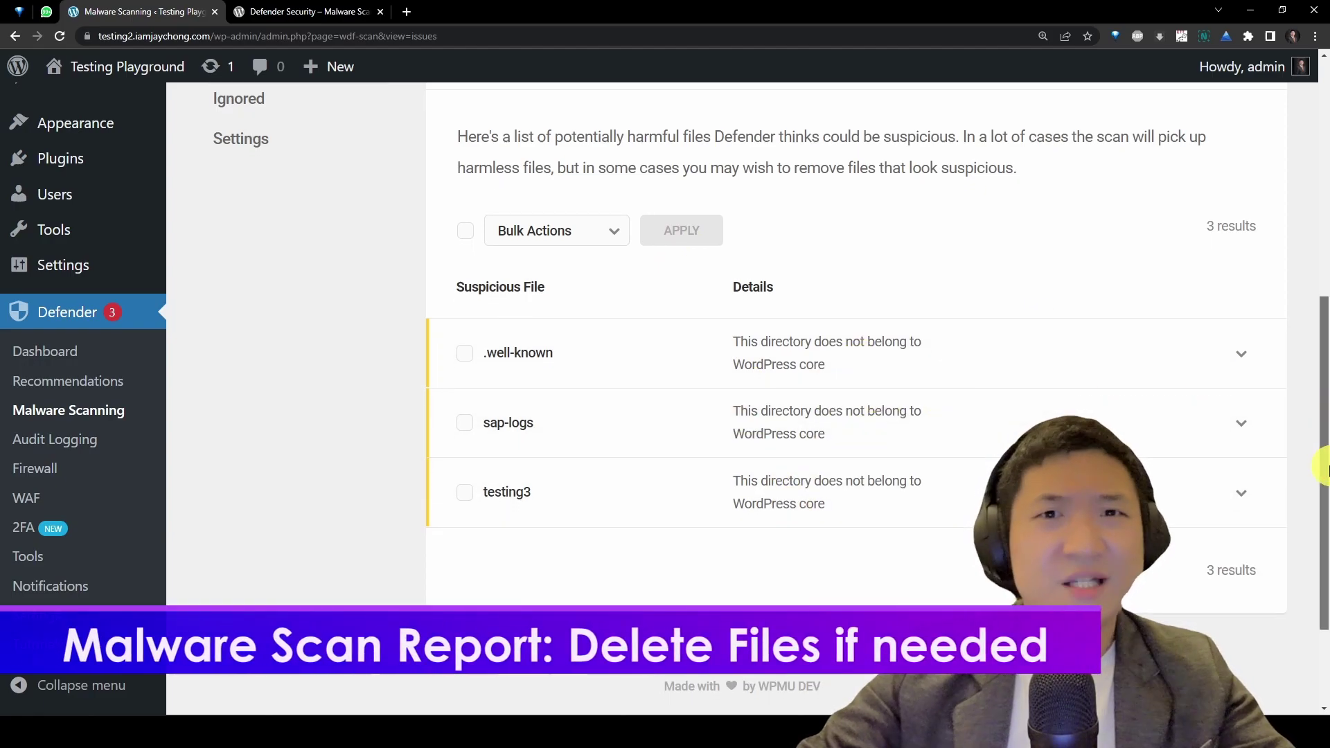
pyautogui.click(698, 365)
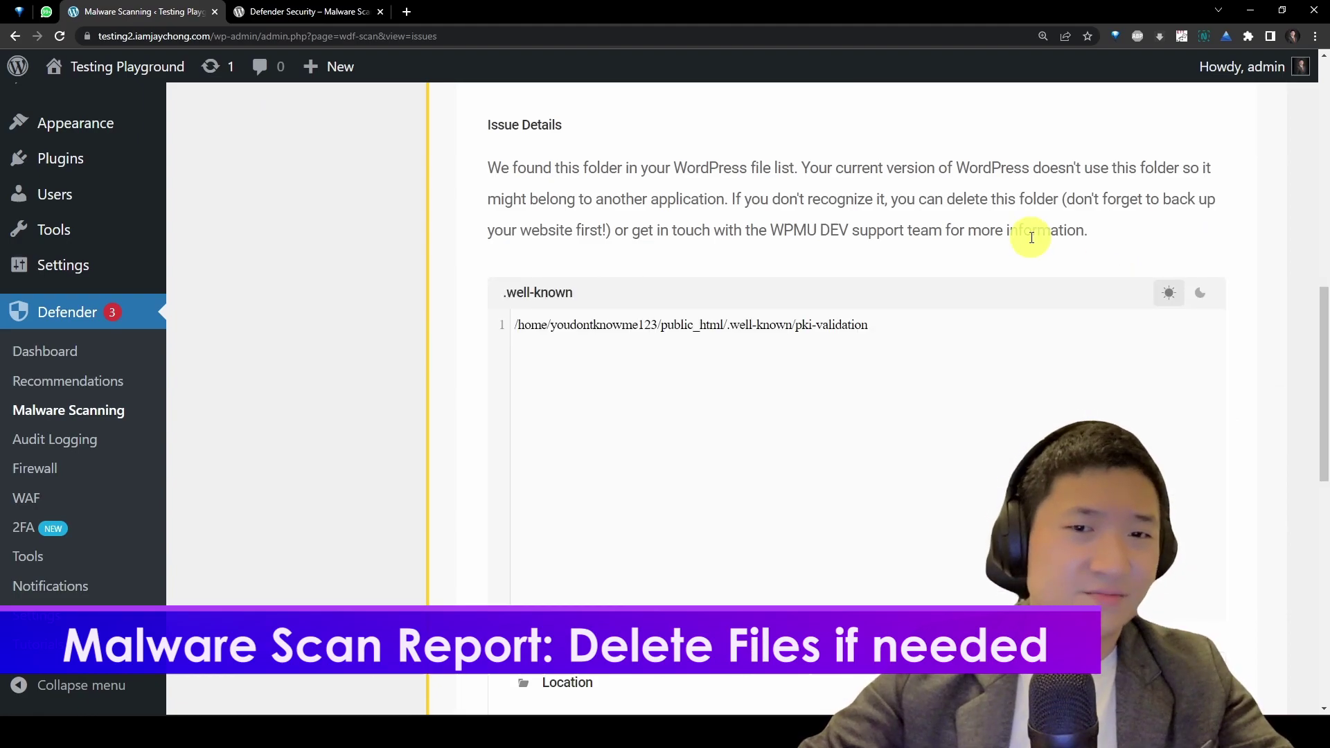
pyautogui.scroll(-10, 894, 282)
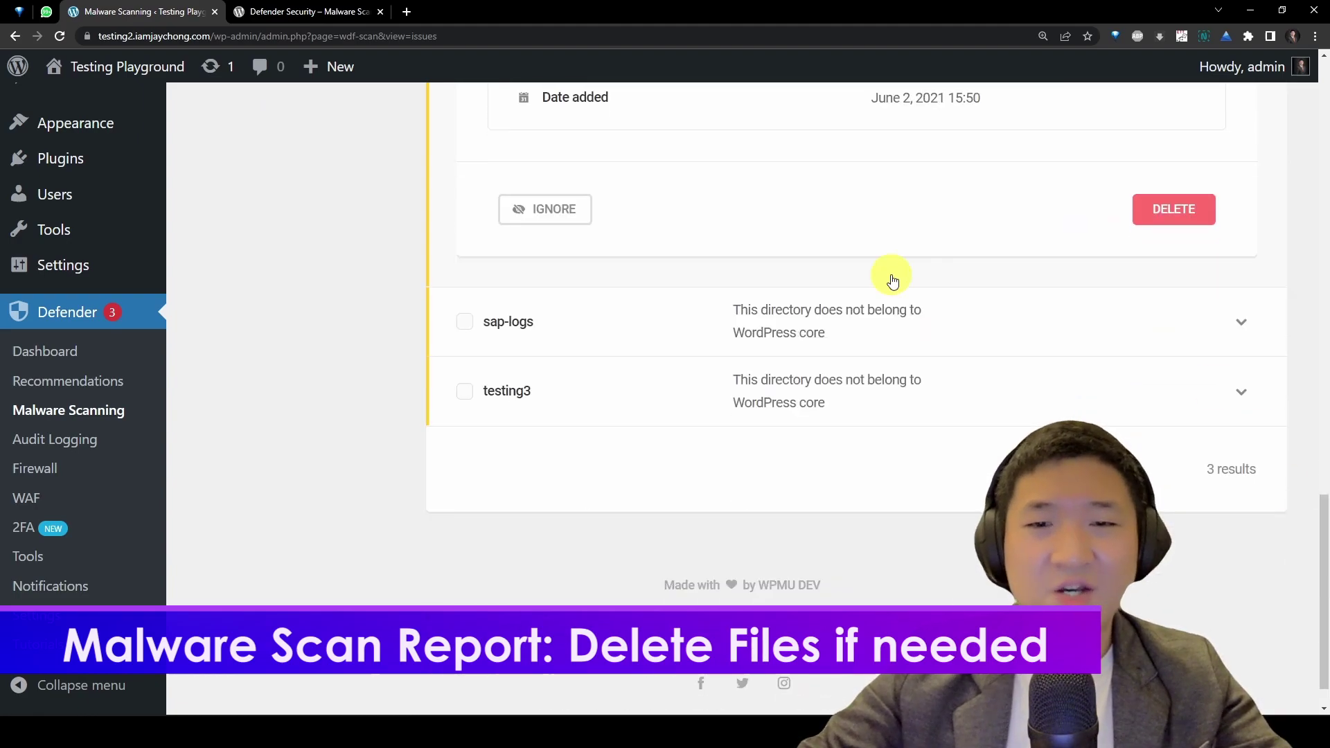
# Step: Expand the testing3 issue and scroll through its details
pyautogui.click(580, 405)
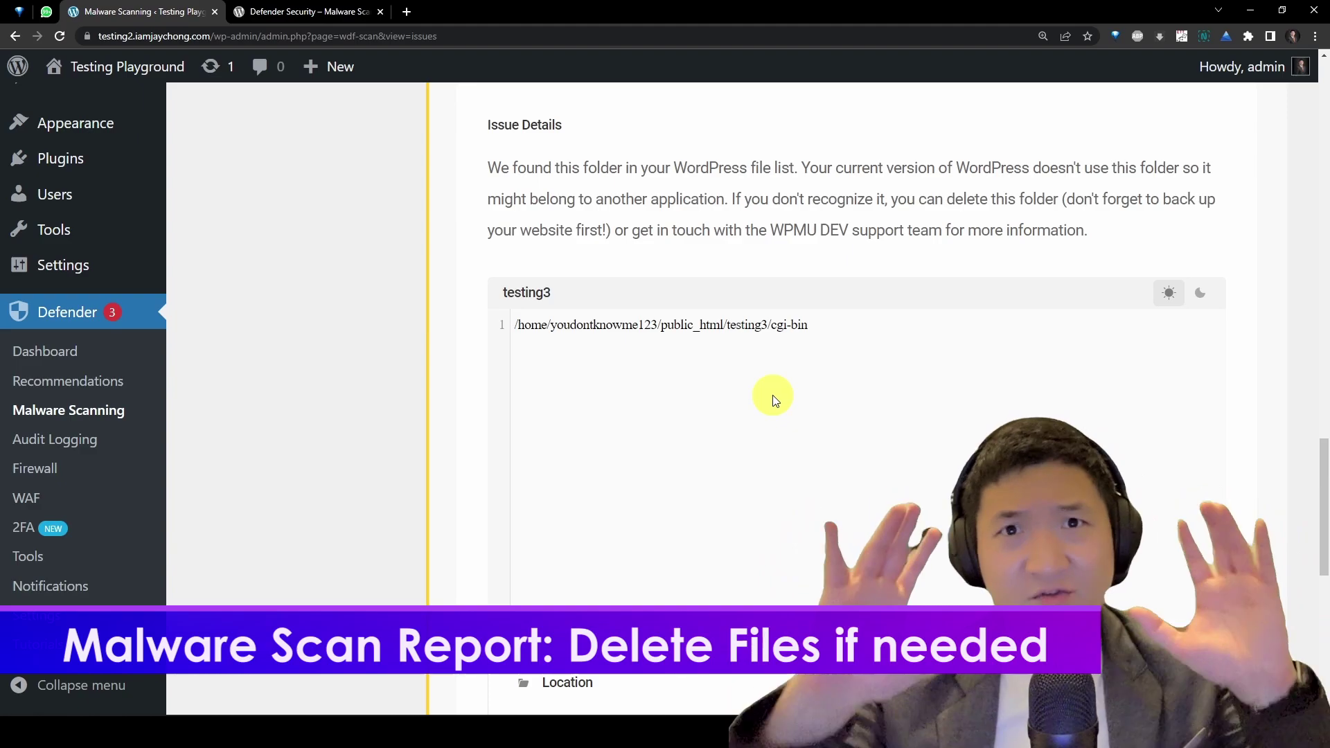
pyautogui.scroll(-1, 775, 400)
pyautogui.scroll(-2, 773, 398)
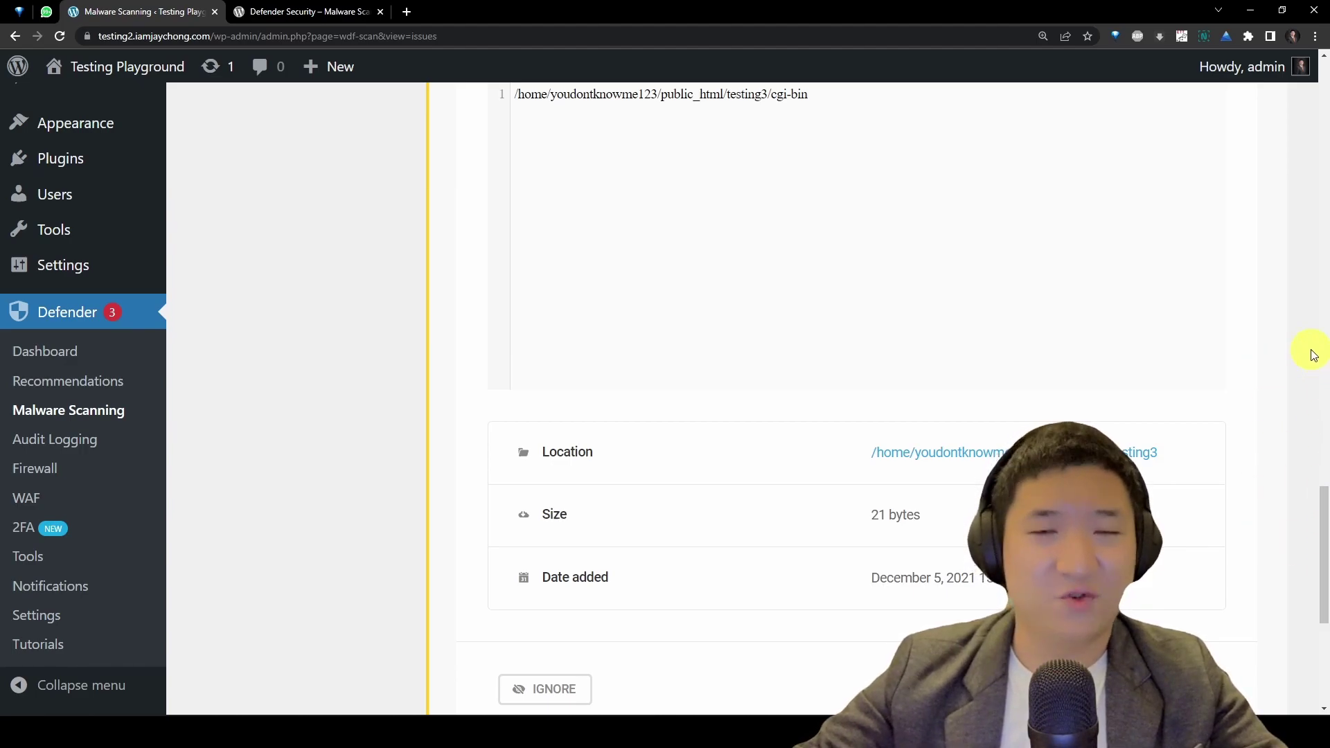
pyautogui.moveTo(1325, 561); pyautogui.dragTo(1322, 438)
pyautogui.click(1211, 385)
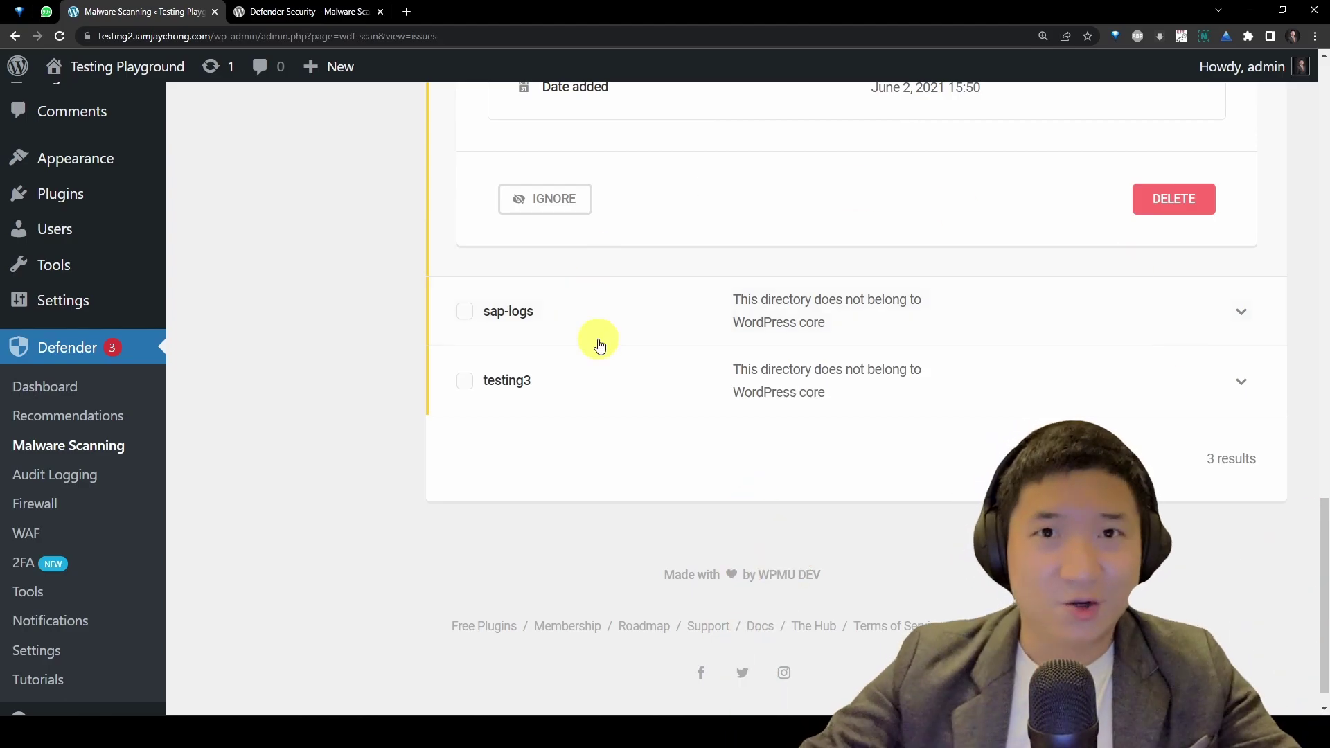
pyautogui.click(797, 371)
# Step: Read the Issue Details explanation paragraph and scroll through the issue list
pyautogui.scroll(3, 832, 270)
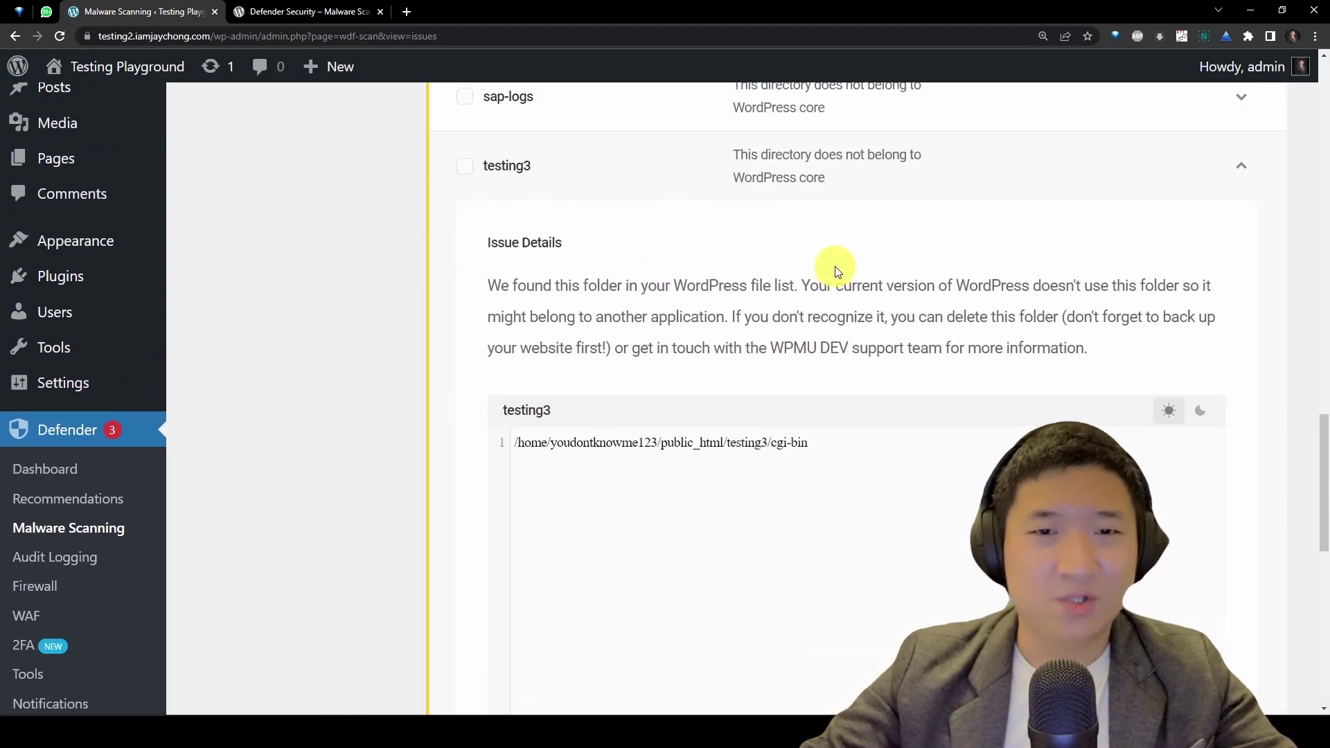
pyautogui.moveTo(1323, 454); pyautogui.dragTo(1323, 465)
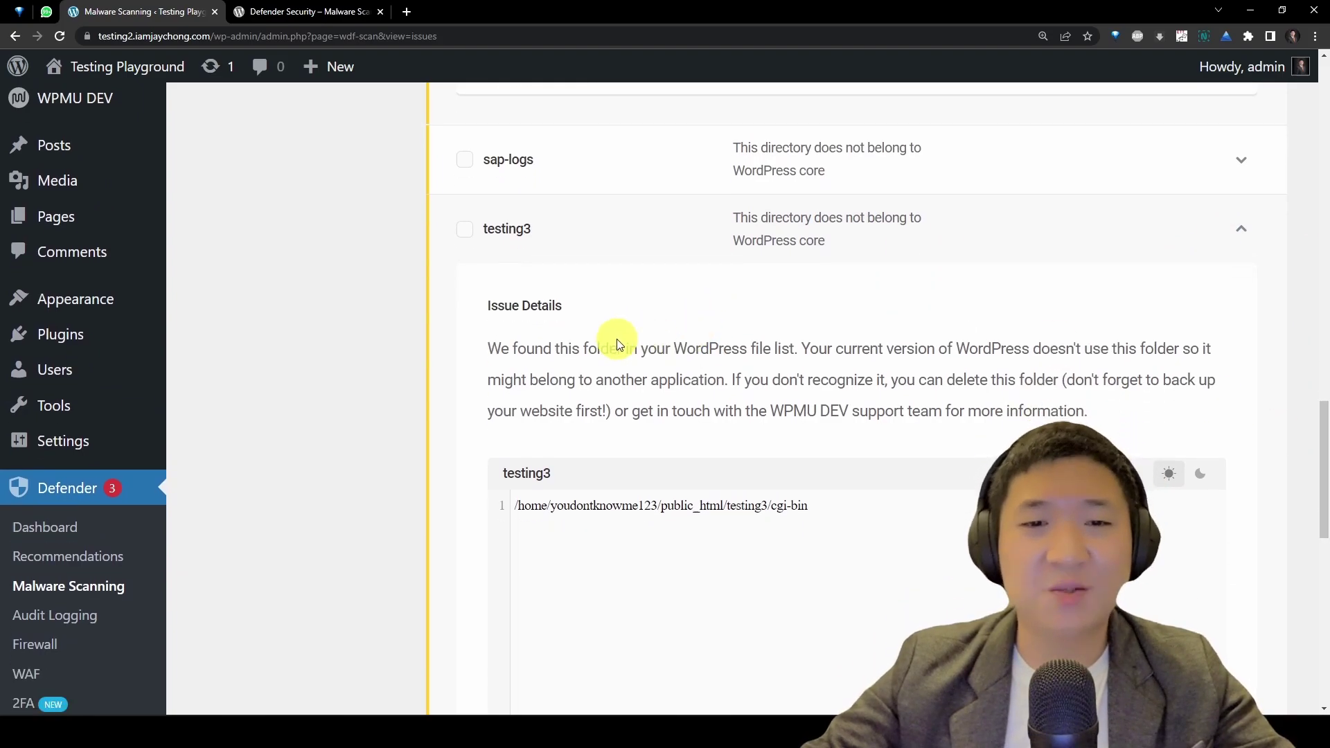
pyautogui.moveTo(489, 306); pyautogui.dragTo(1200, 414)
pyautogui.click(1199, 414)
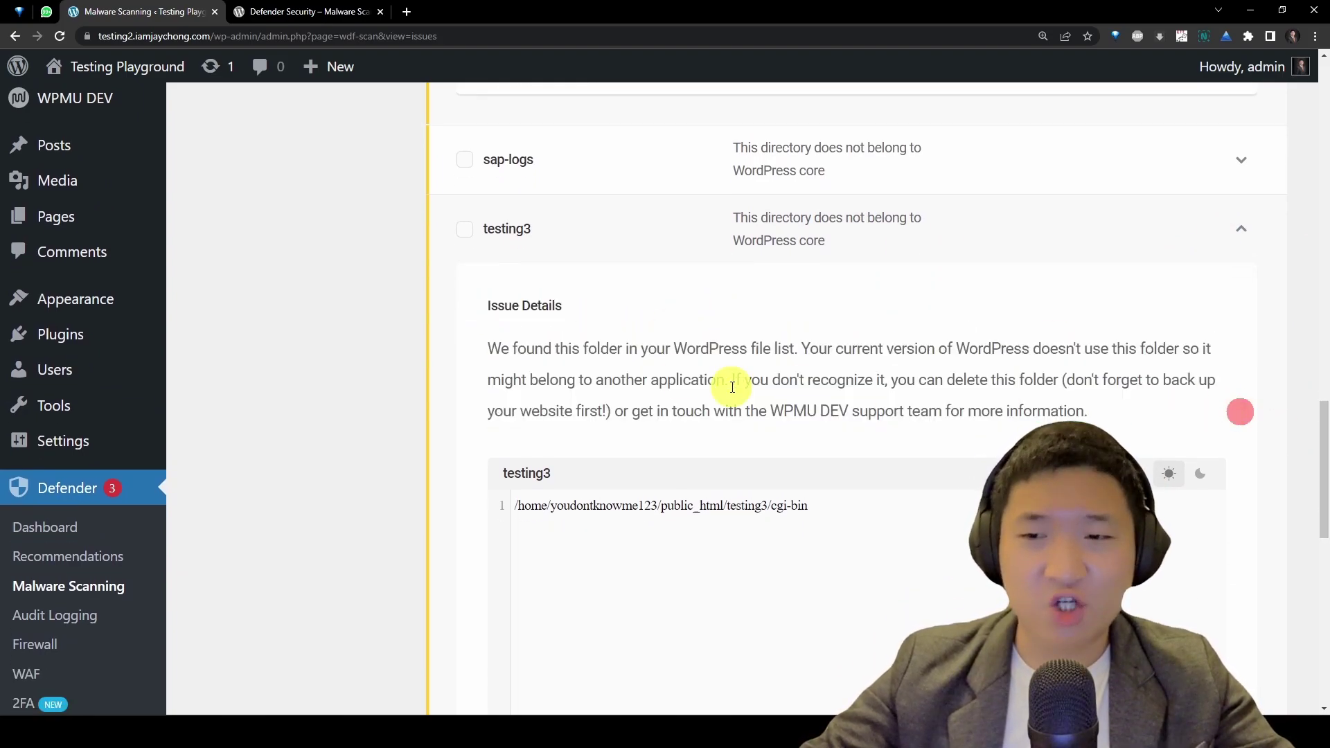
pyautogui.moveTo(485, 305); pyautogui.dragTo(1187, 391)
pyautogui.click(1187, 391)
pyautogui.moveTo(1324, 405); pyautogui.dragTo(1328, 515)
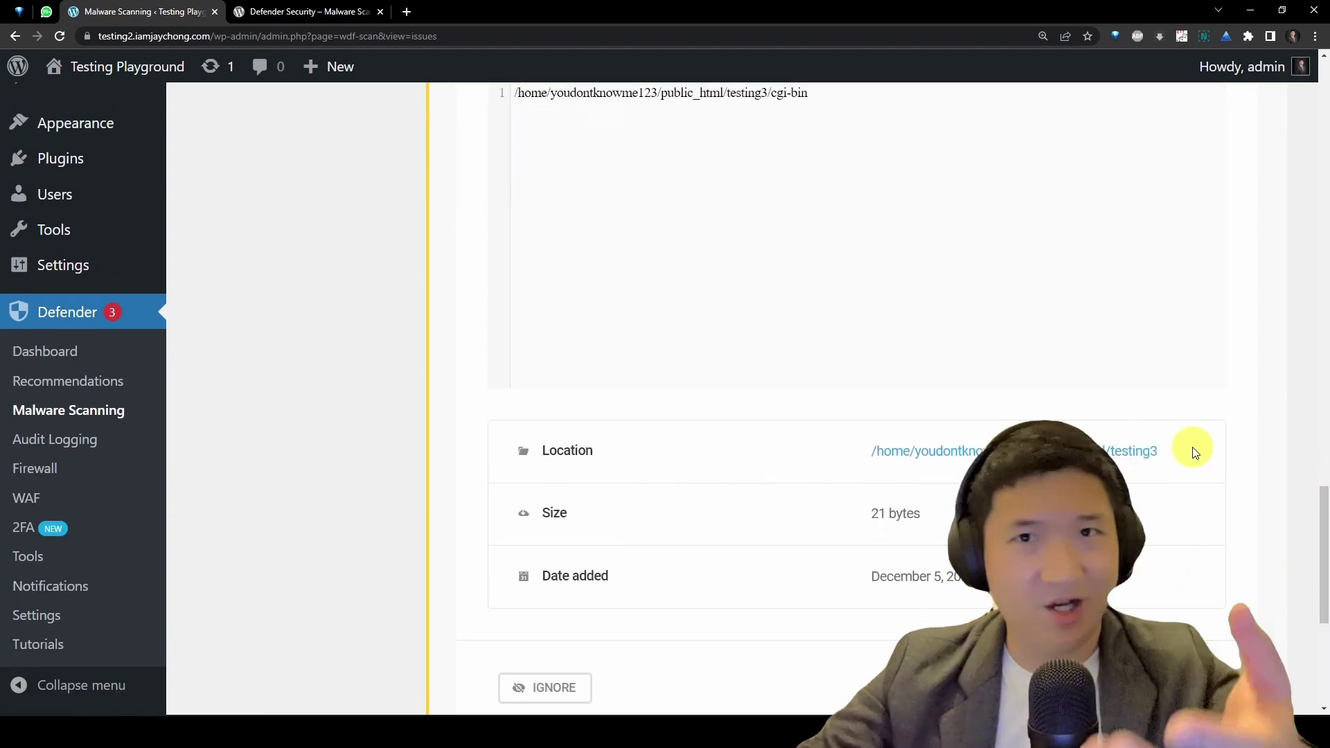
pyautogui.scroll(1, 1213, 458)
pyautogui.scroll(15, 701, 561)
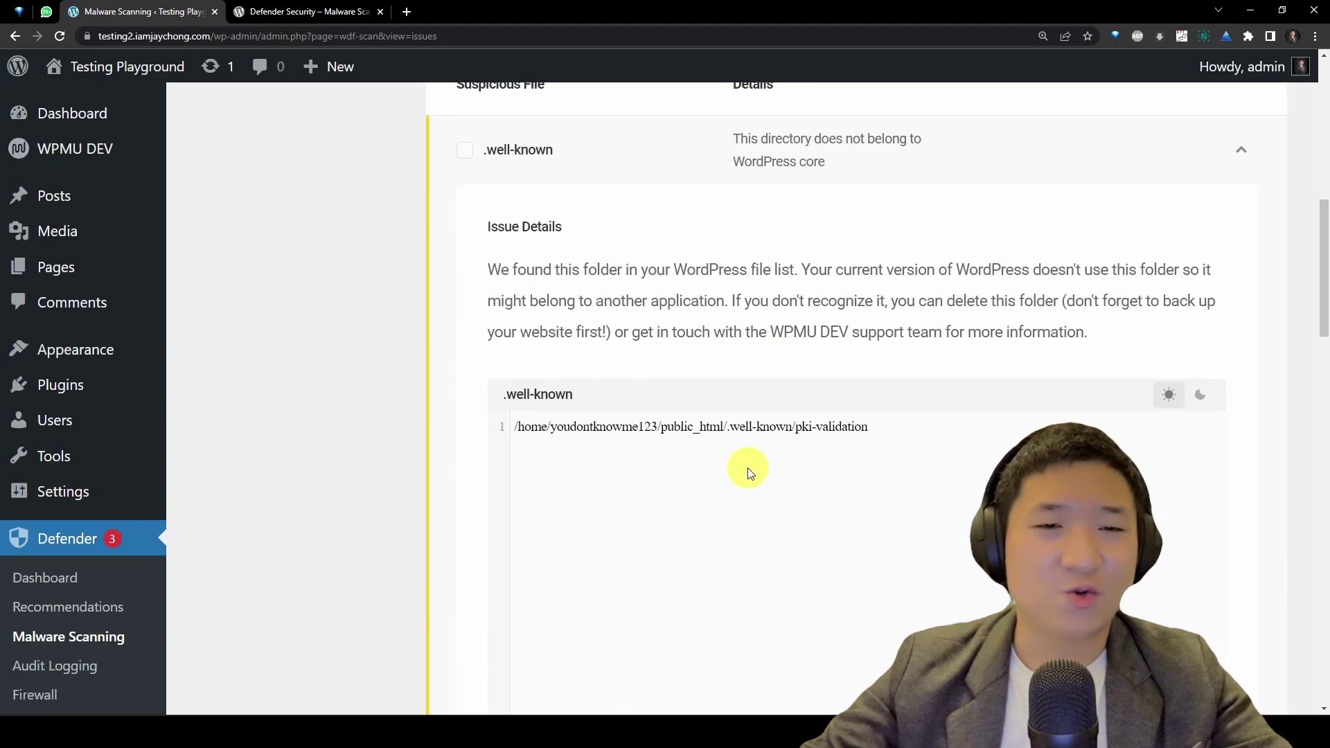
pyautogui.scroll(-2, 749, 473)
pyautogui.scroll(-5, 467, 475)
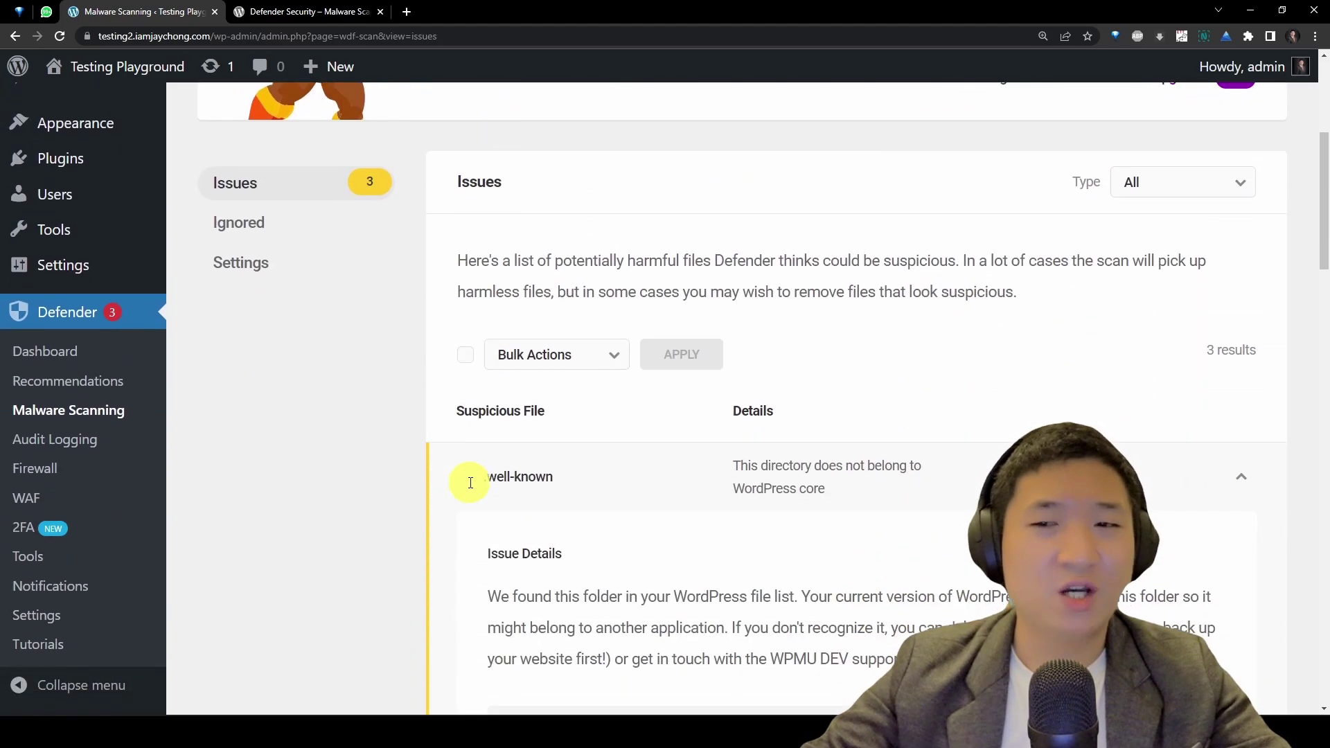
# Step: Look over the pro-only Audit Logging page, then bring up the Firewall overview showing 0 lockouts
pyautogui.click(69, 440)
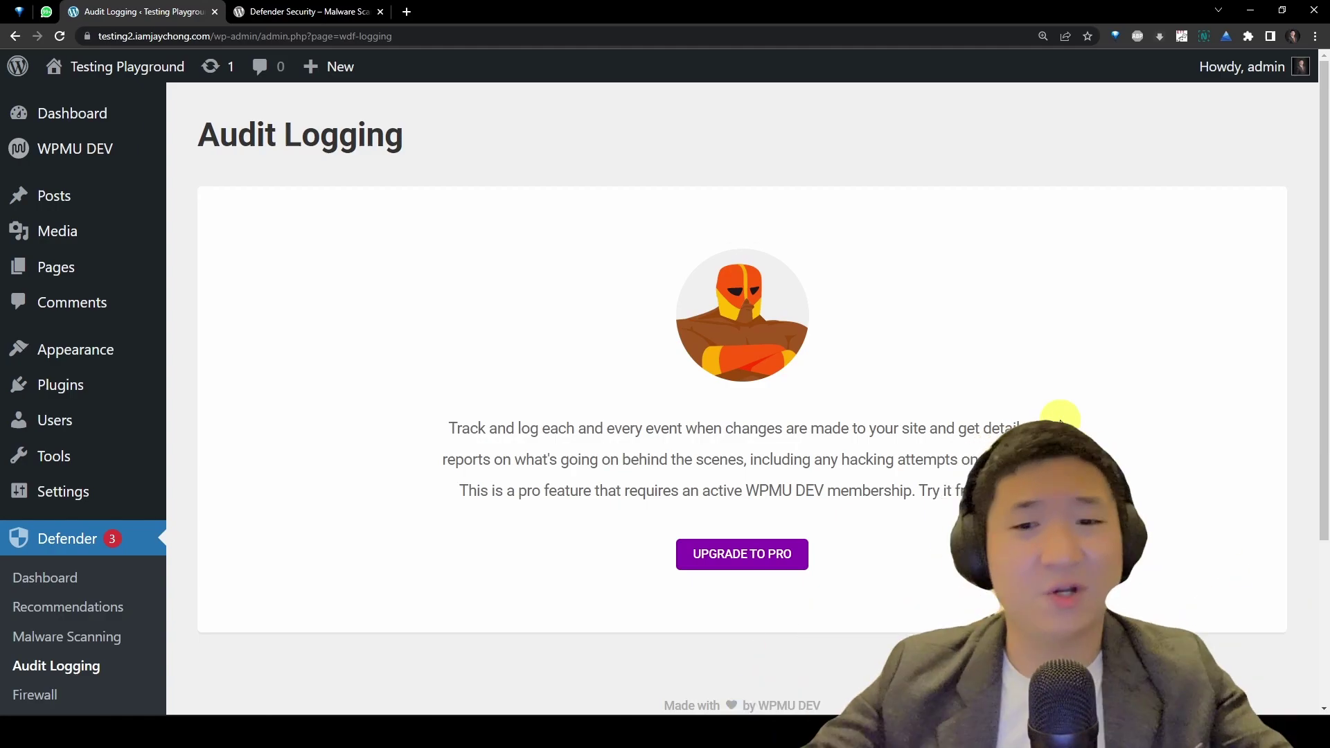
pyautogui.scroll(-3, 723, 308)
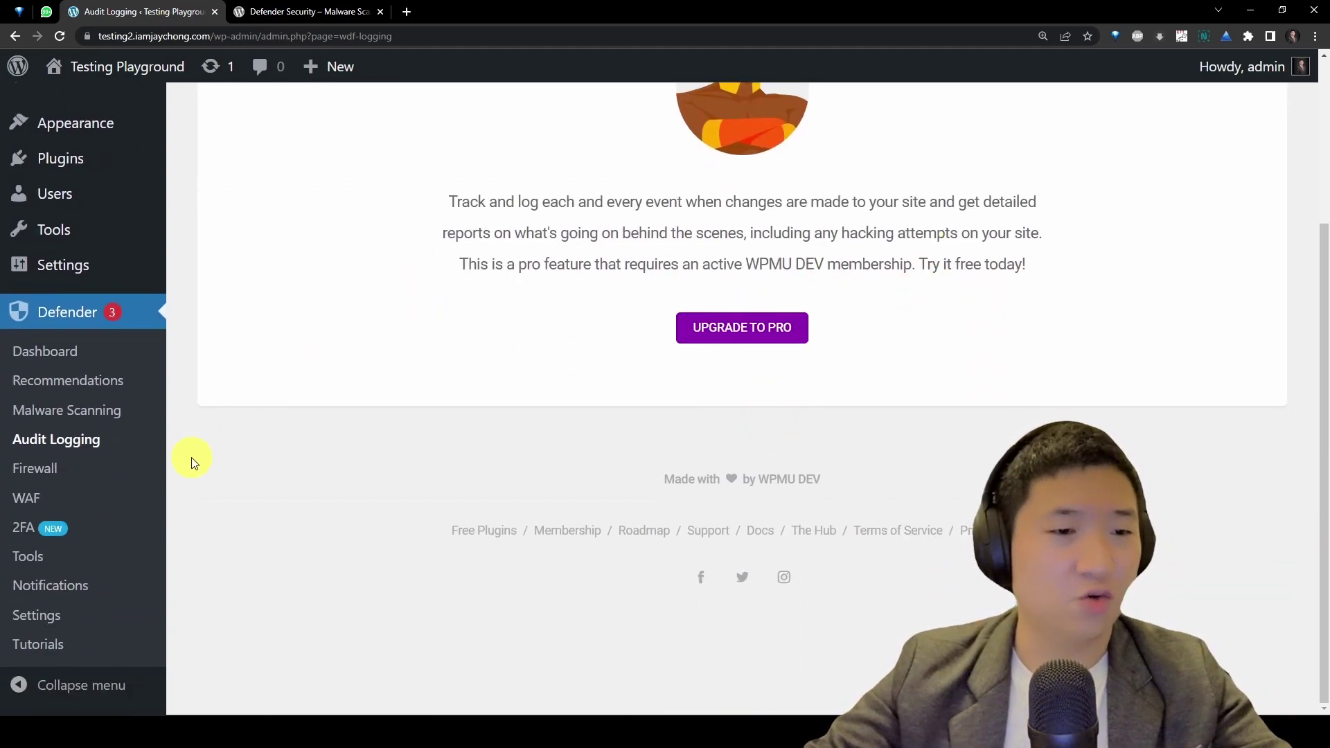
pyautogui.click(40, 468)
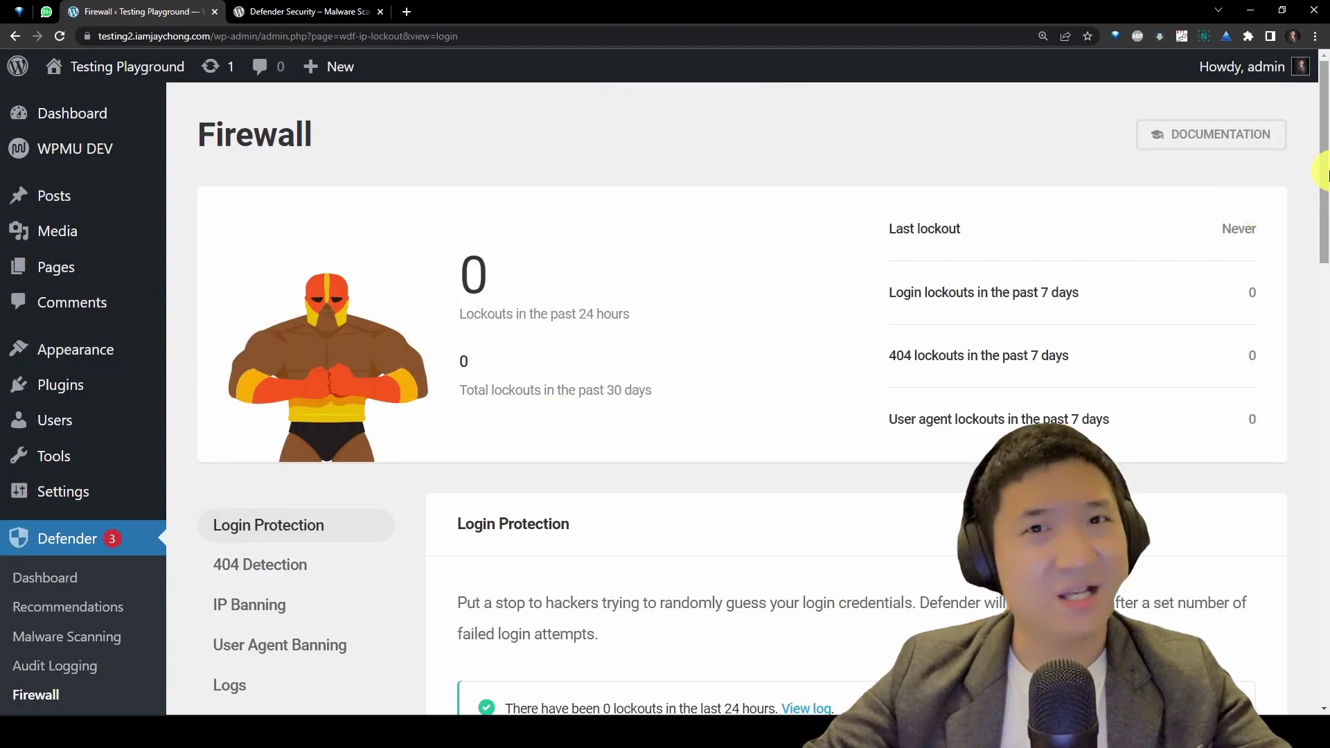
# Step: Review Login Protection, which locks out after 5 failed logins within 300 seconds
pyautogui.scroll(-5, 1327, 145)
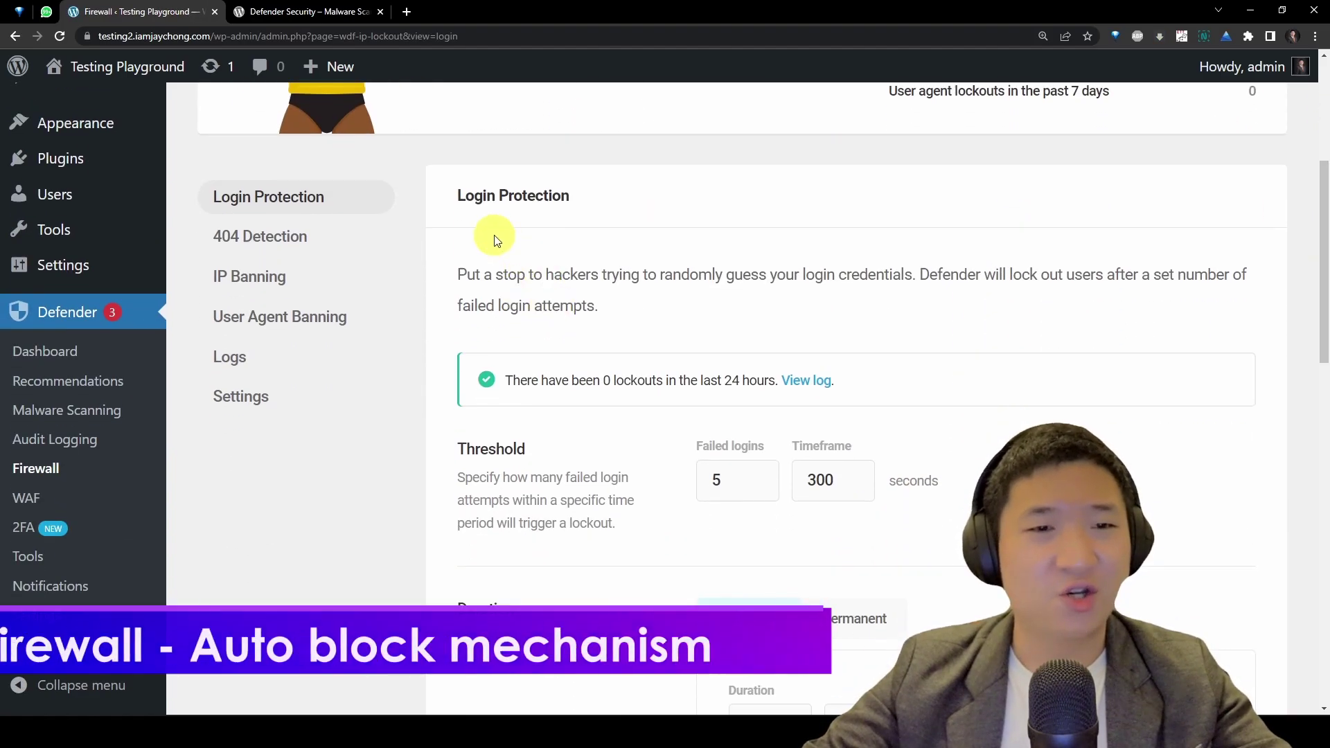
pyautogui.moveTo(459, 272); pyautogui.dragTo(704, 309)
pyautogui.click(574, 291)
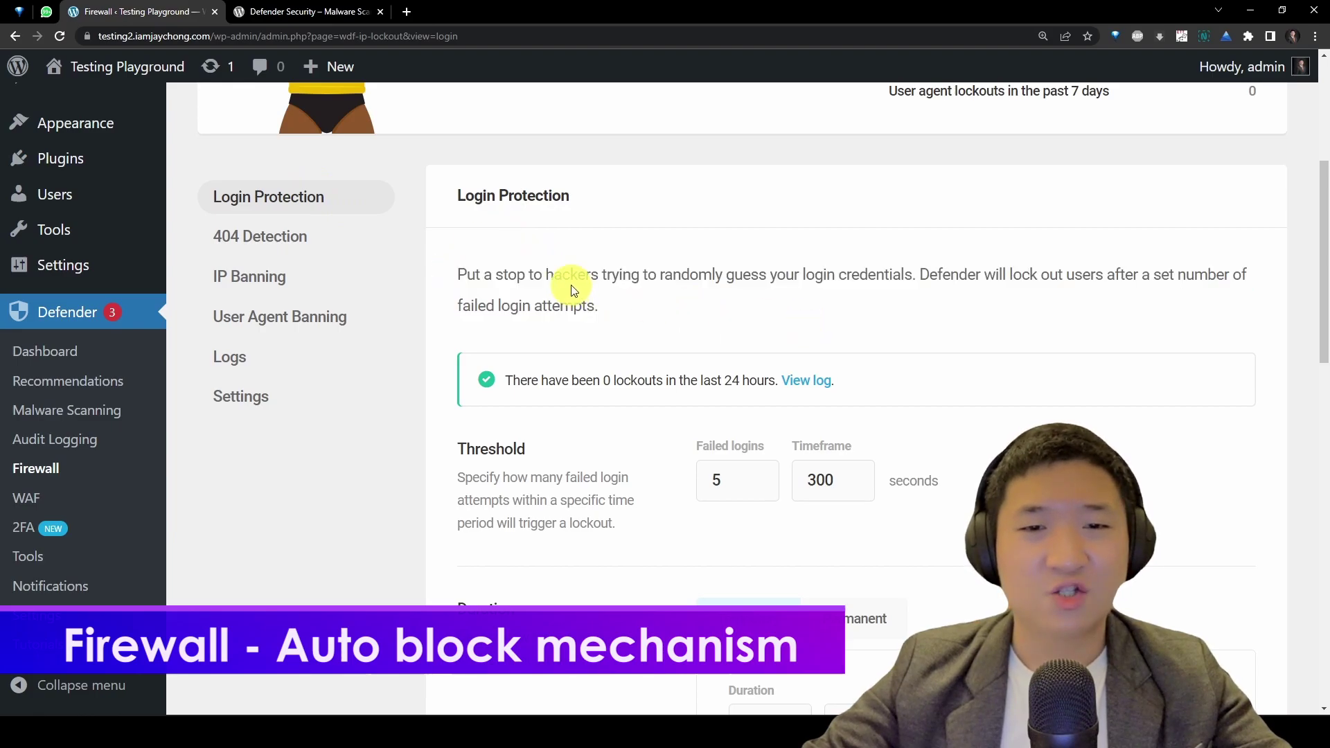
pyautogui.moveTo(582, 273); pyautogui.dragTo(913, 272)
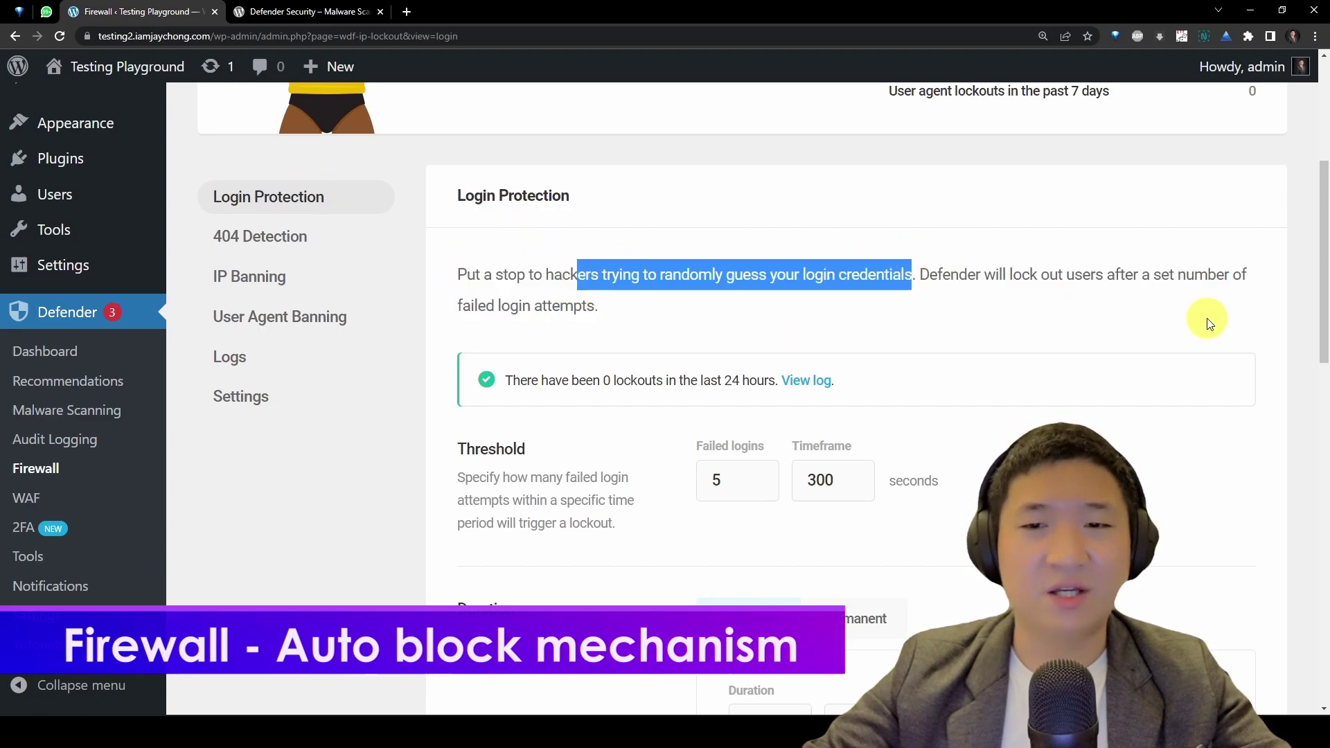
pyautogui.click(1205, 321)
pyautogui.scroll(-2, 1324, 277)
pyautogui.doubleClick(749, 348)
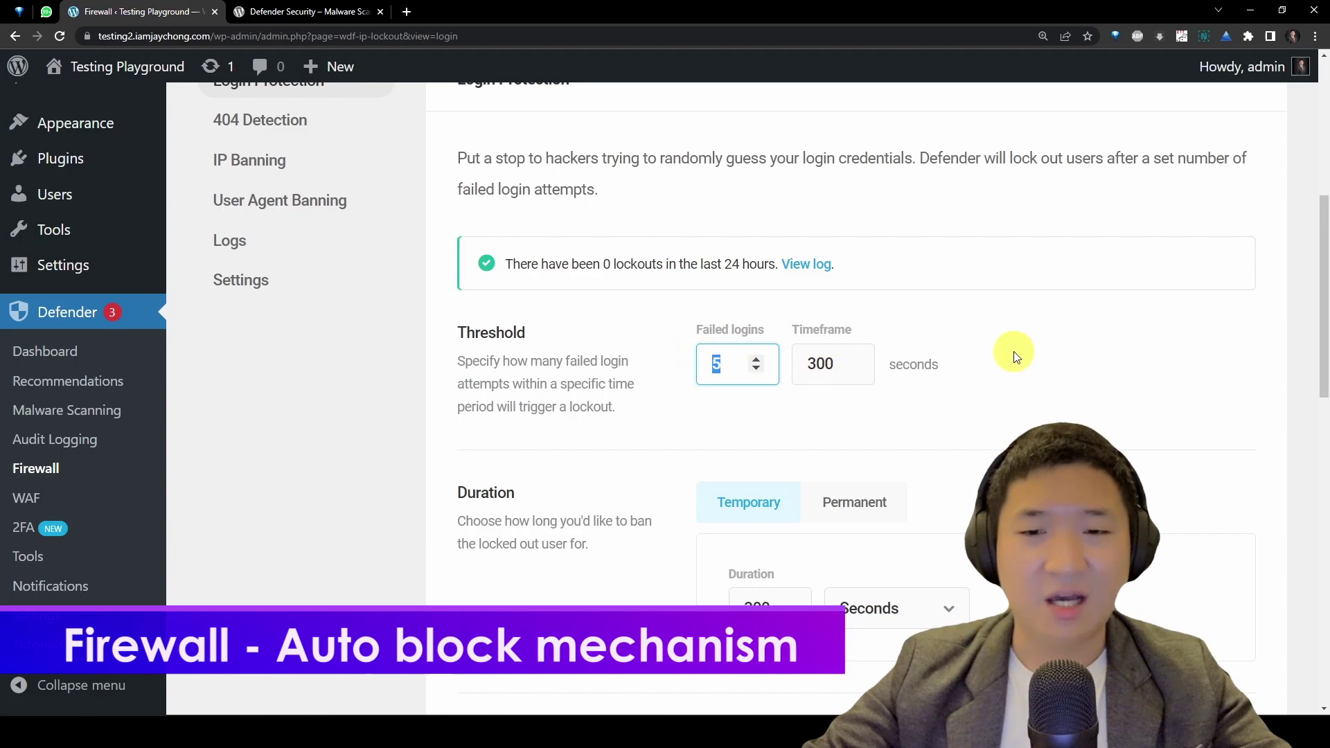
pyautogui.doubleClick(804, 364)
pyautogui.click(1164, 351)
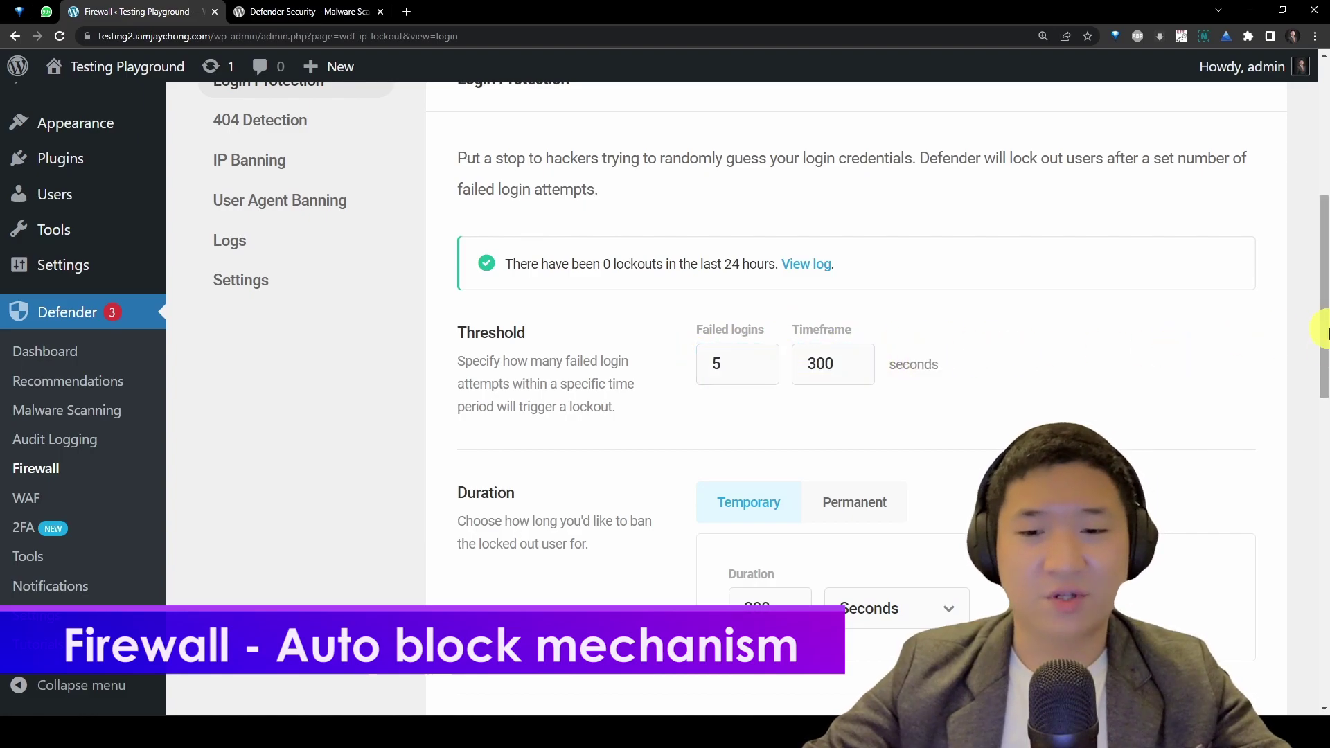
pyautogui.moveTo(1323, 236)
pyautogui.mouseDown()
pyautogui.moveTo(1324, 472)
pyautogui.moveTo(1323, 215)
pyautogui.mouseUp()
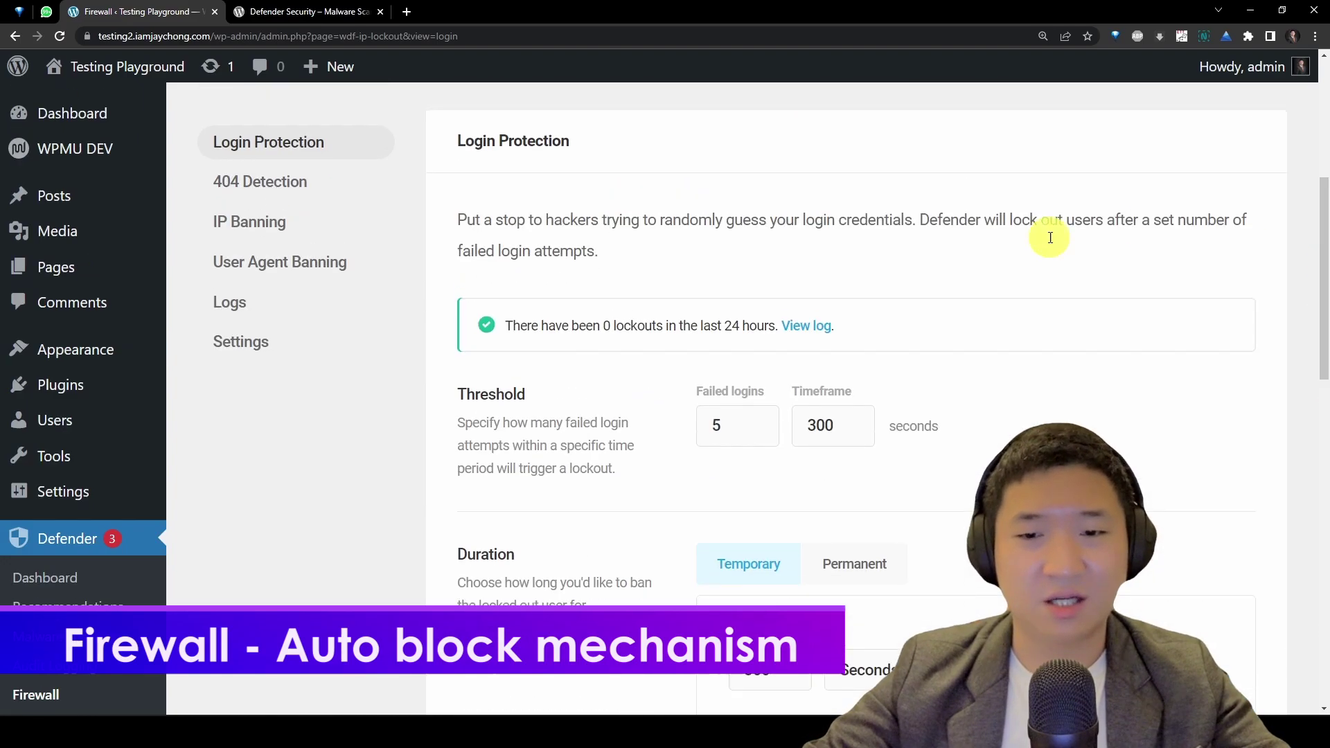
# Step: Check the 404 Detection settings and the IP Banning Blocklisted IPs box
pyautogui.click(317, 195)
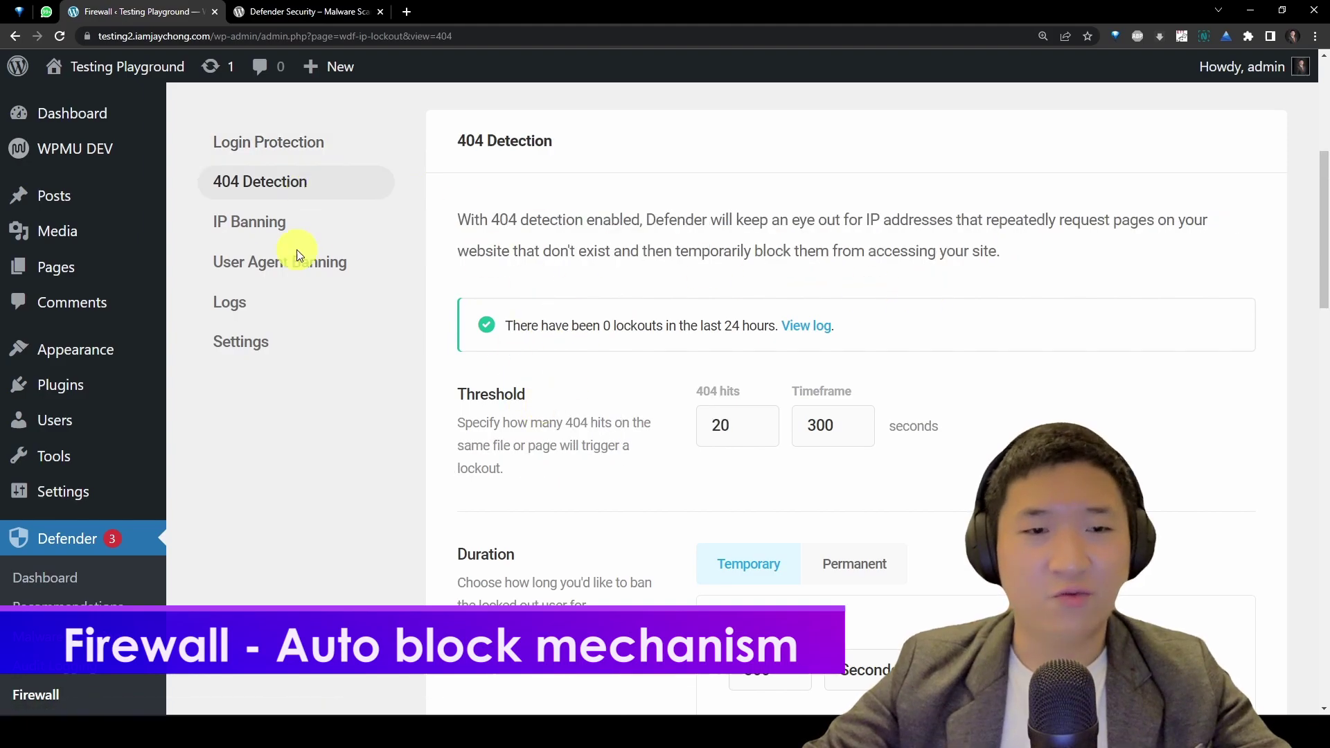
pyautogui.click(262, 222)
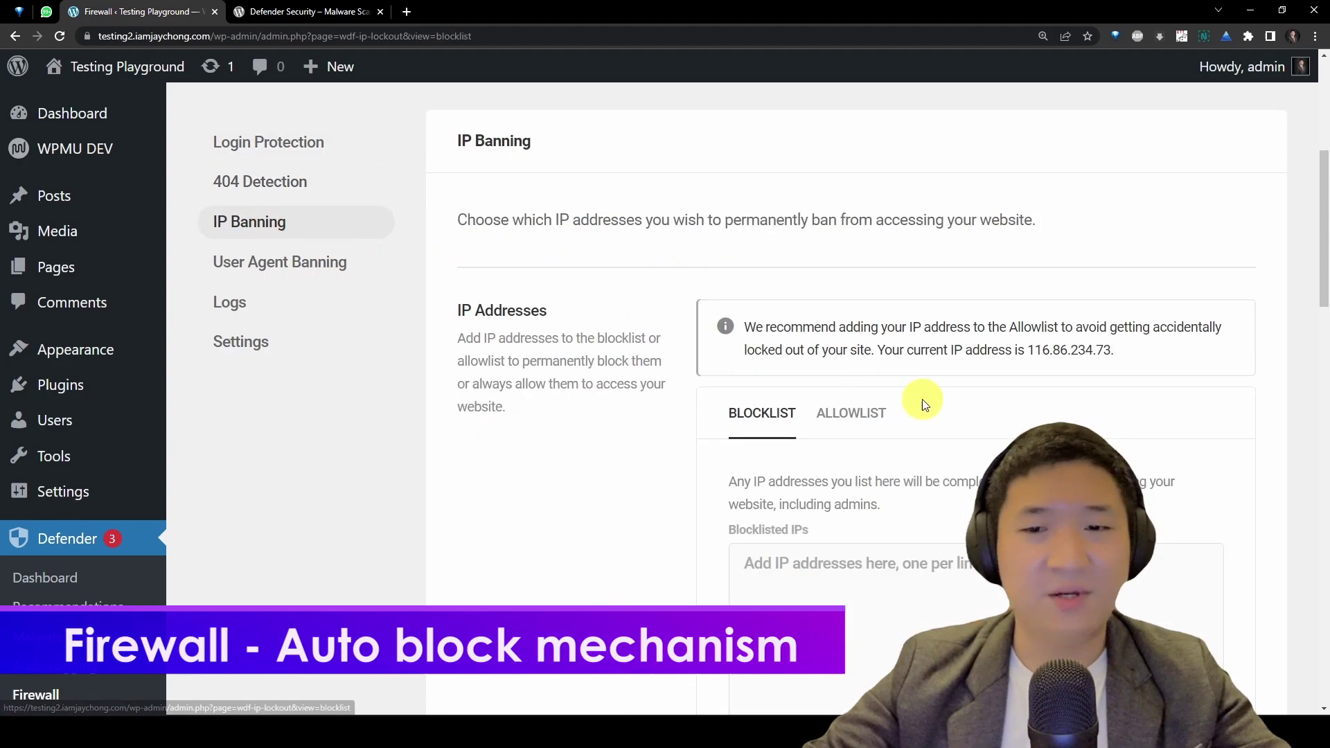
pyautogui.scroll(-2, 927, 517)
pyautogui.click(828, 490)
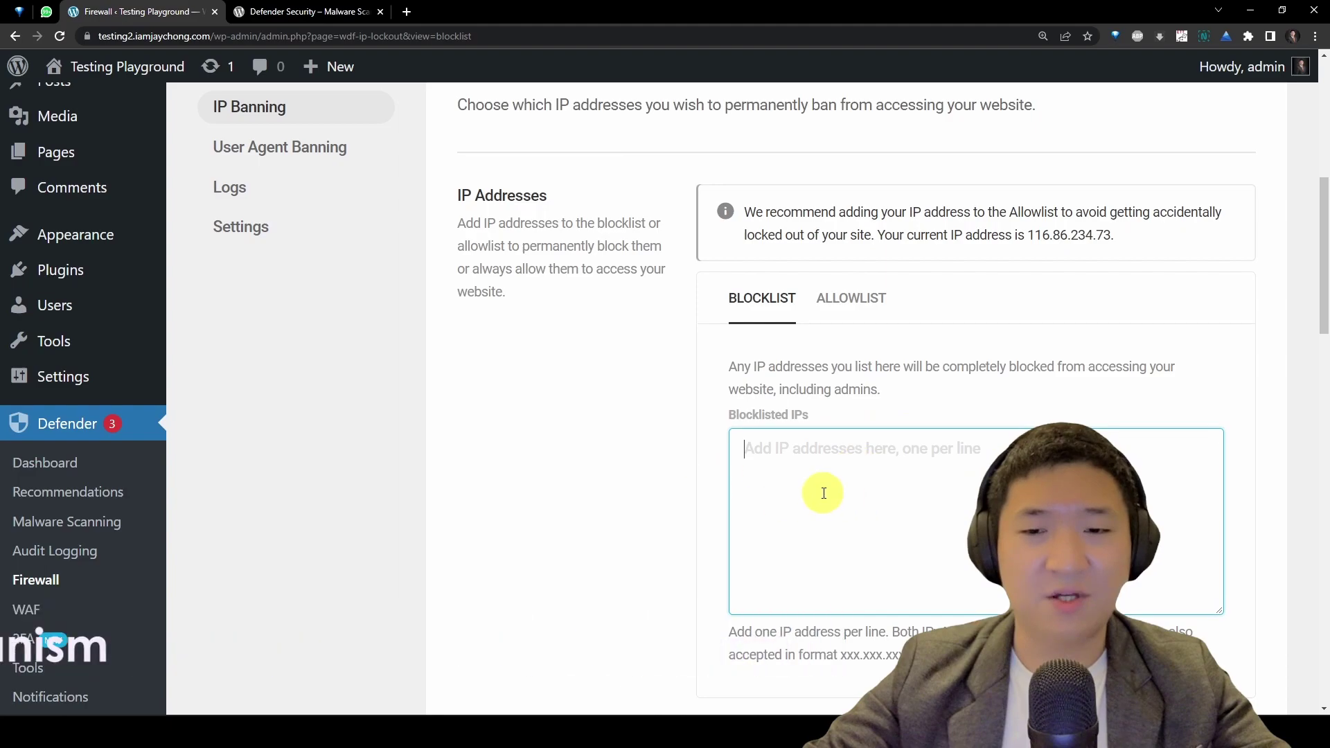
pyautogui.scroll(2, 952, 470)
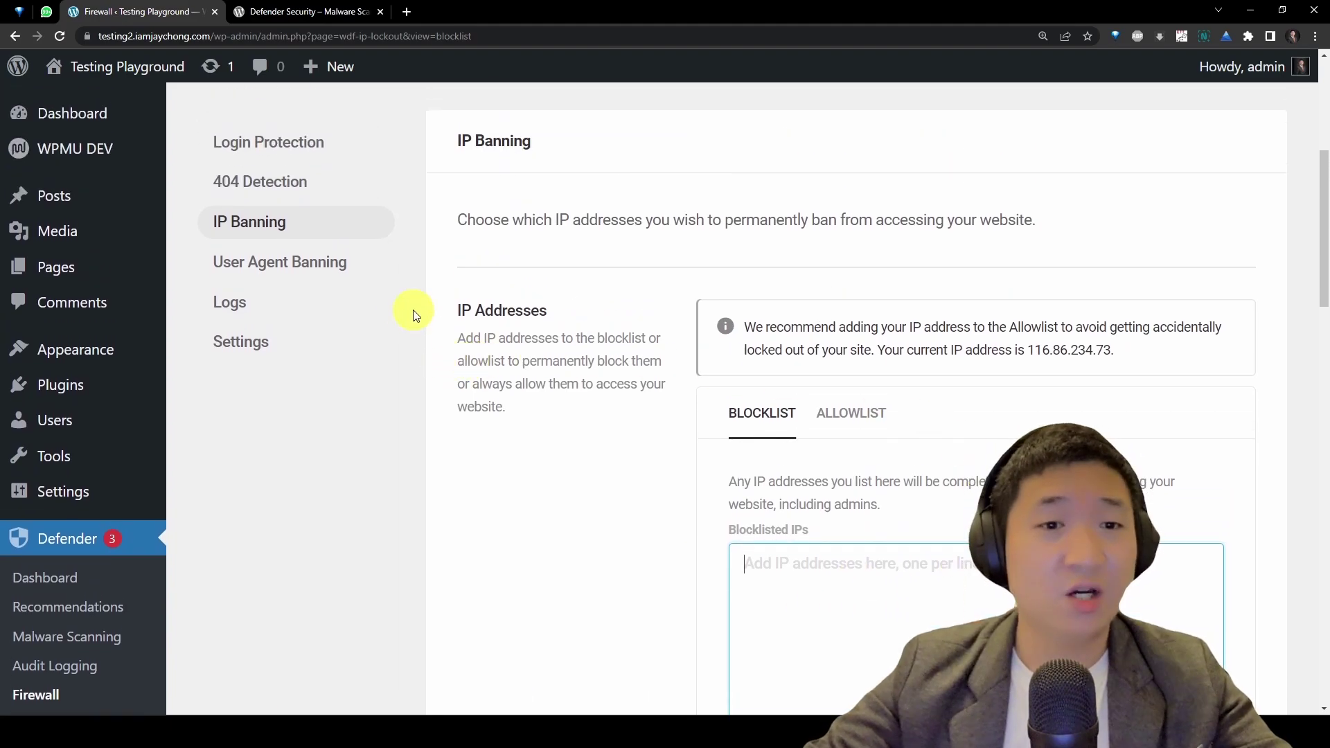
# Step: Go through the User Agent Banning, lockout Logs and firewall Settings panels
pyautogui.click(314, 262)
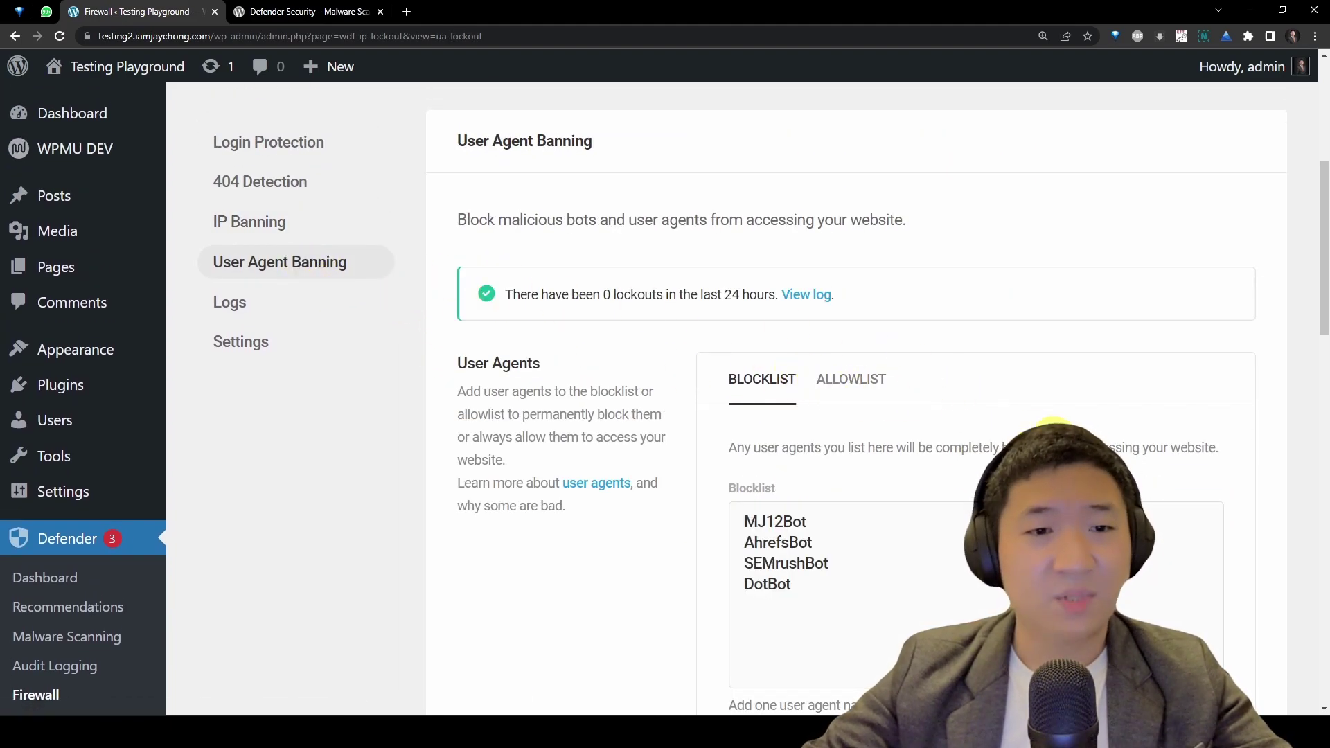
pyautogui.scroll(-4, 665, 399)
pyautogui.scroll(4, 665, 398)
pyautogui.click(244, 304)
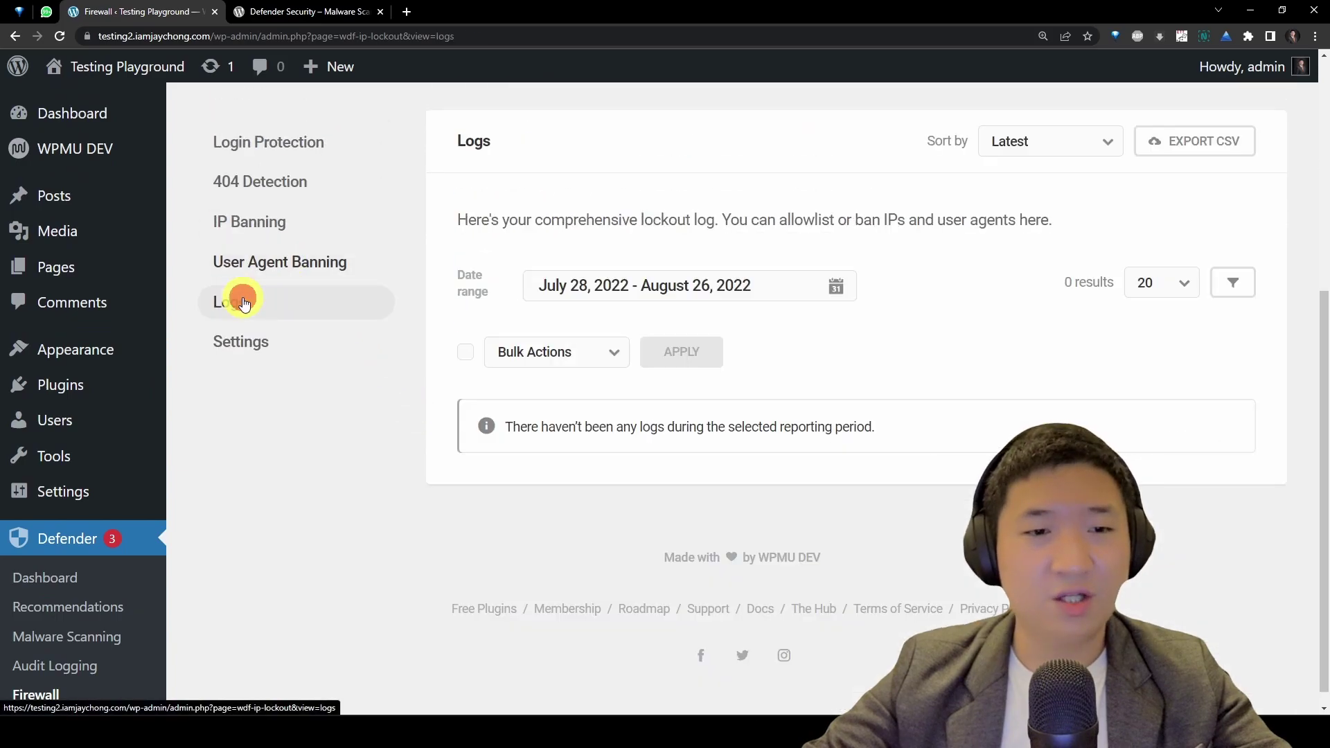
pyautogui.click(282, 345)
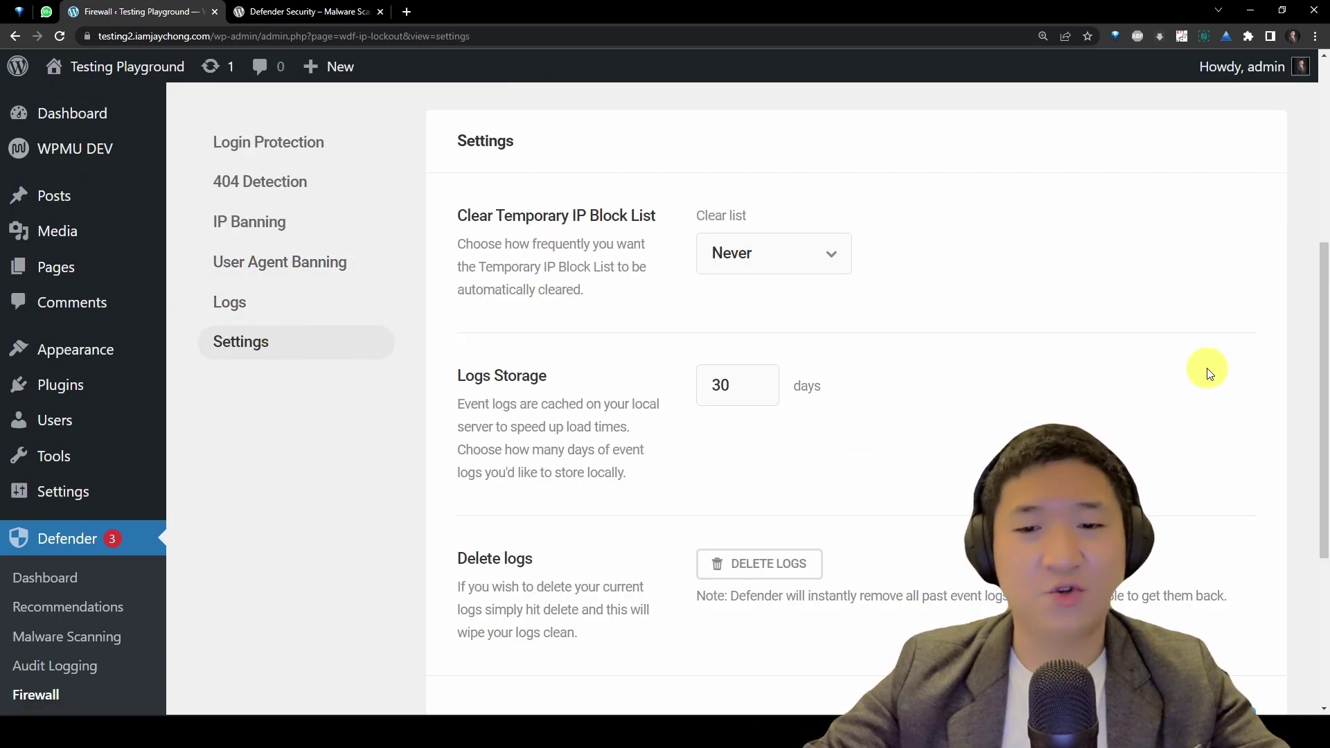
pyautogui.scroll(-4, 323, 443)
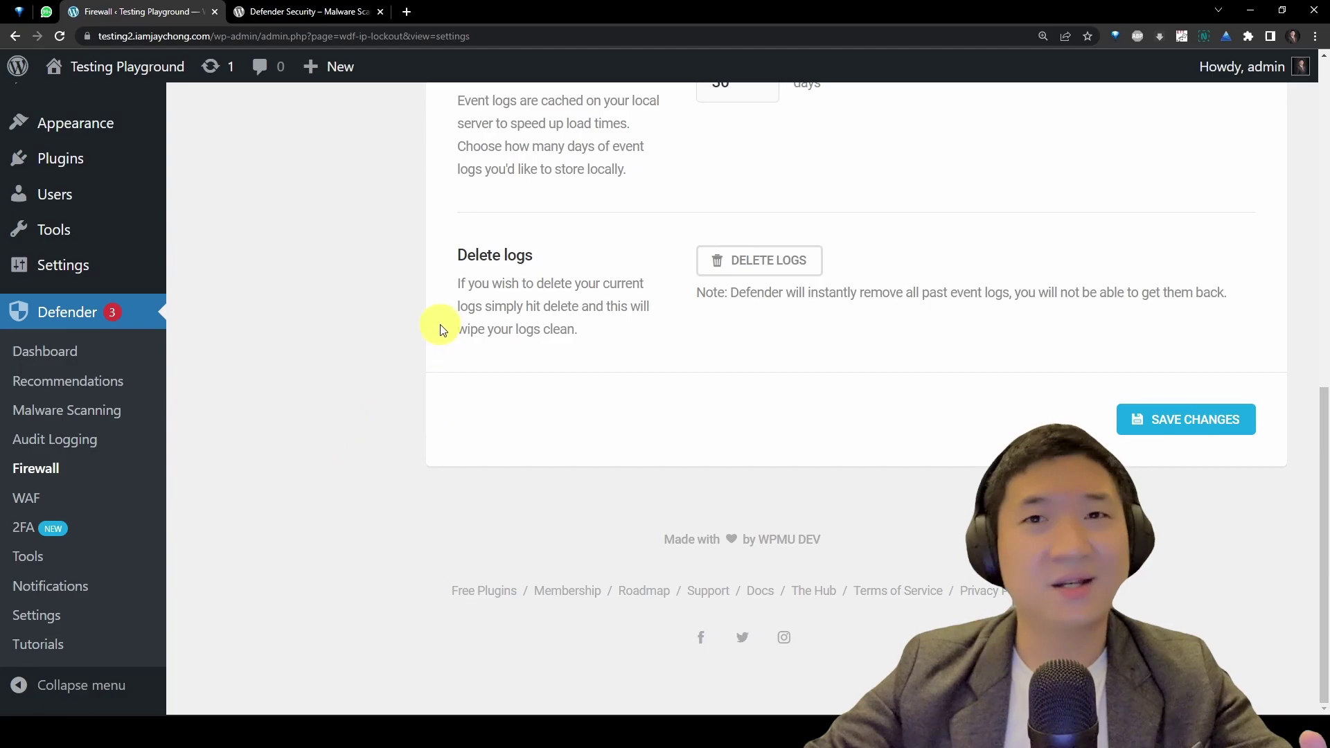
pyautogui.click(62, 526)
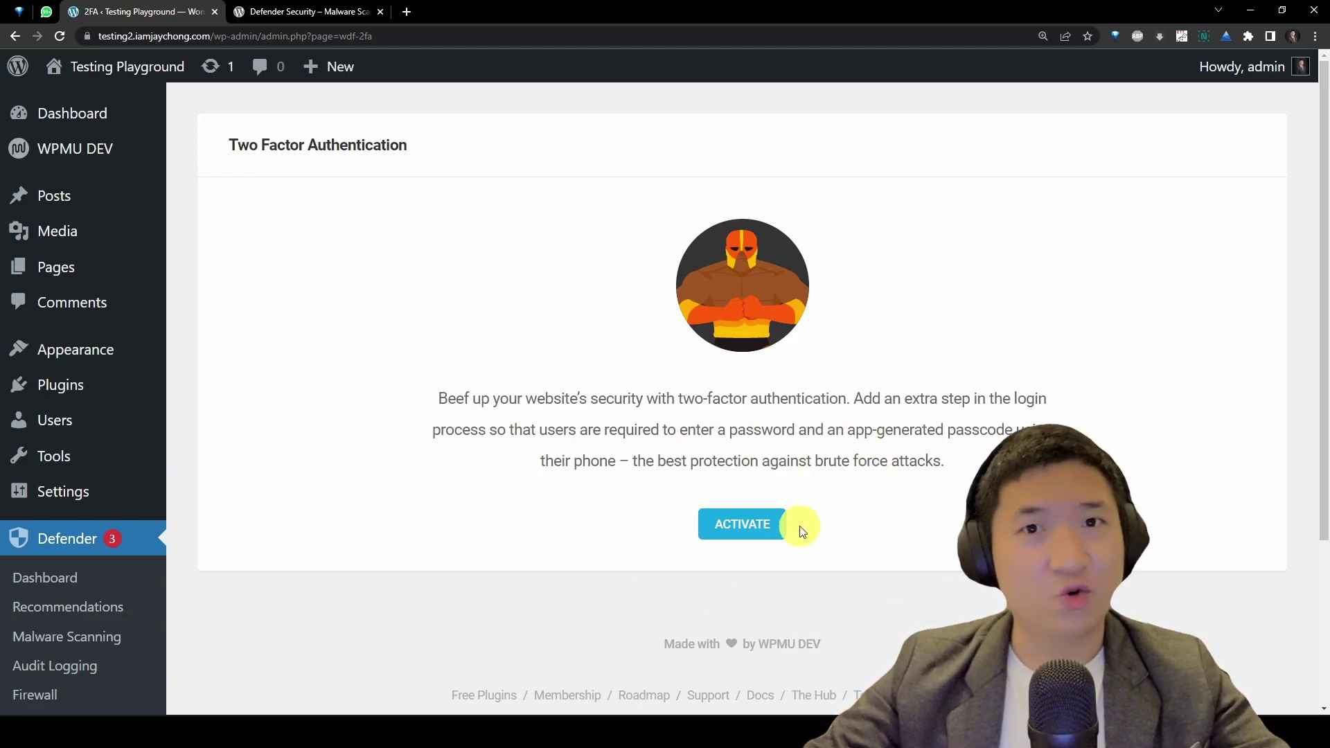
# Step: Read the inactive 2FA page's description, including its brute force protection line
pyautogui.moveTo(434, 398); pyautogui.dragTo(1005, 547)
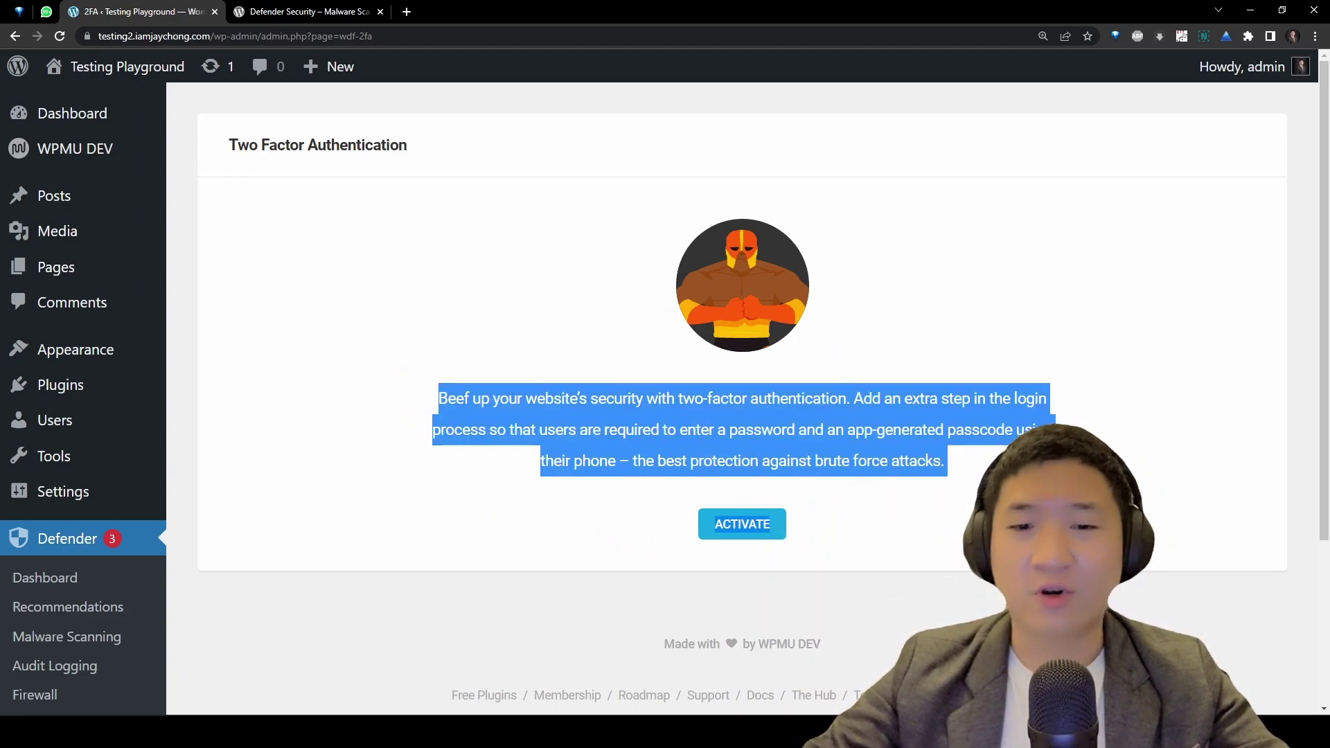
pyautogui.click(1004, 547)
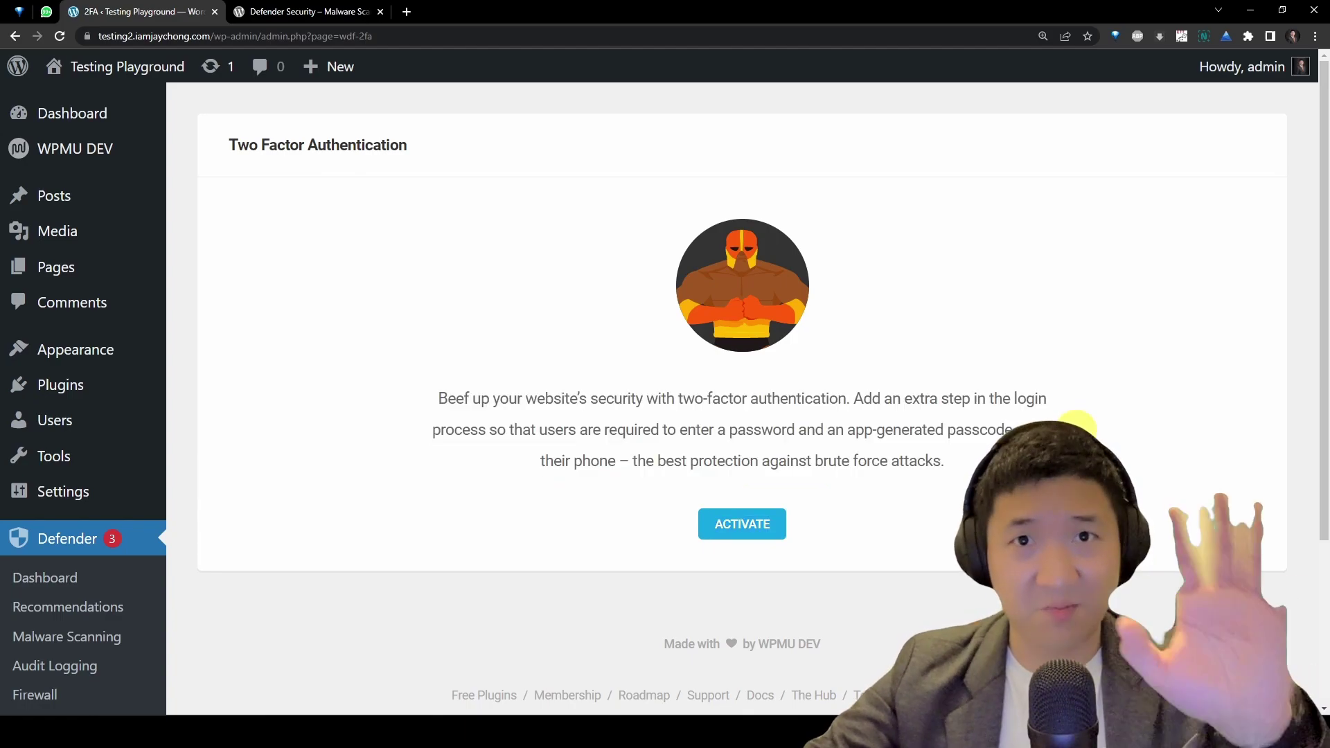
pyautogui.scroll(-2, 1081, 427)
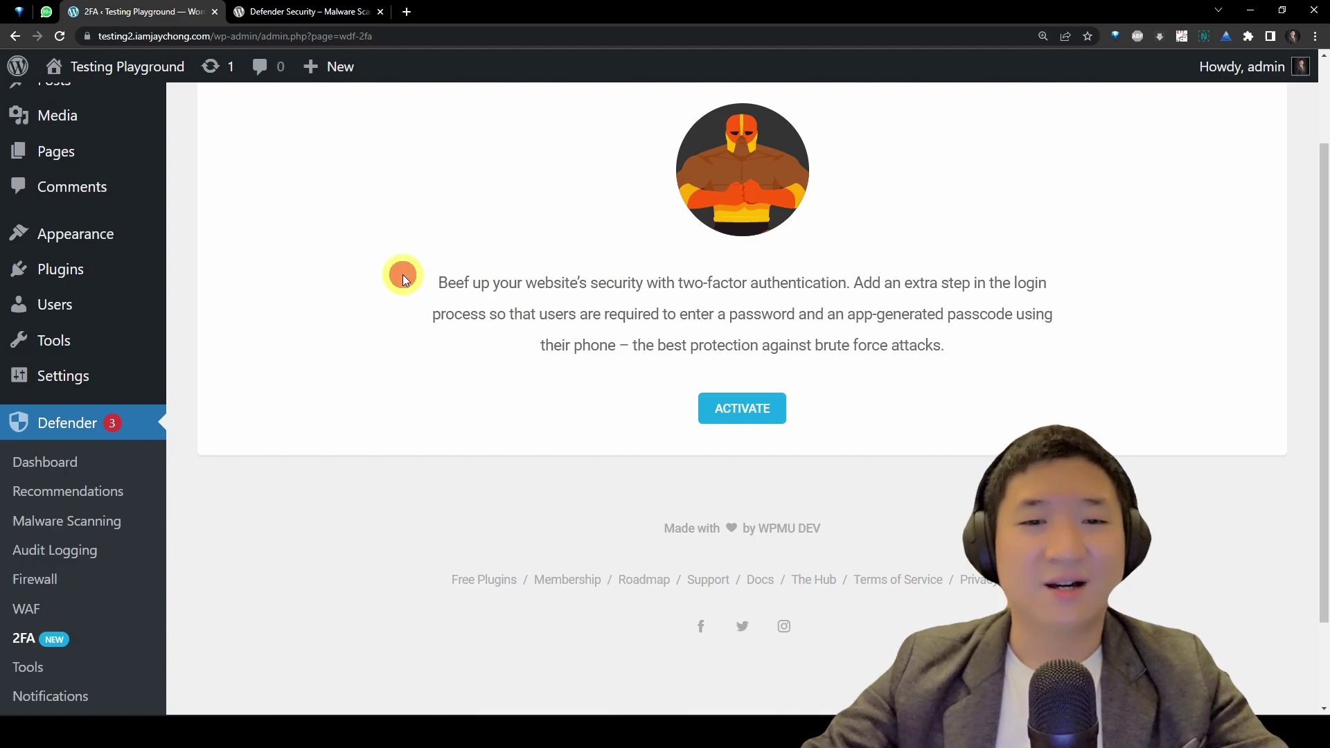
pyautogui.moveTo(401, 273); pyautogui.dragTo(967, 354)
pyautogui.click(966, 354)
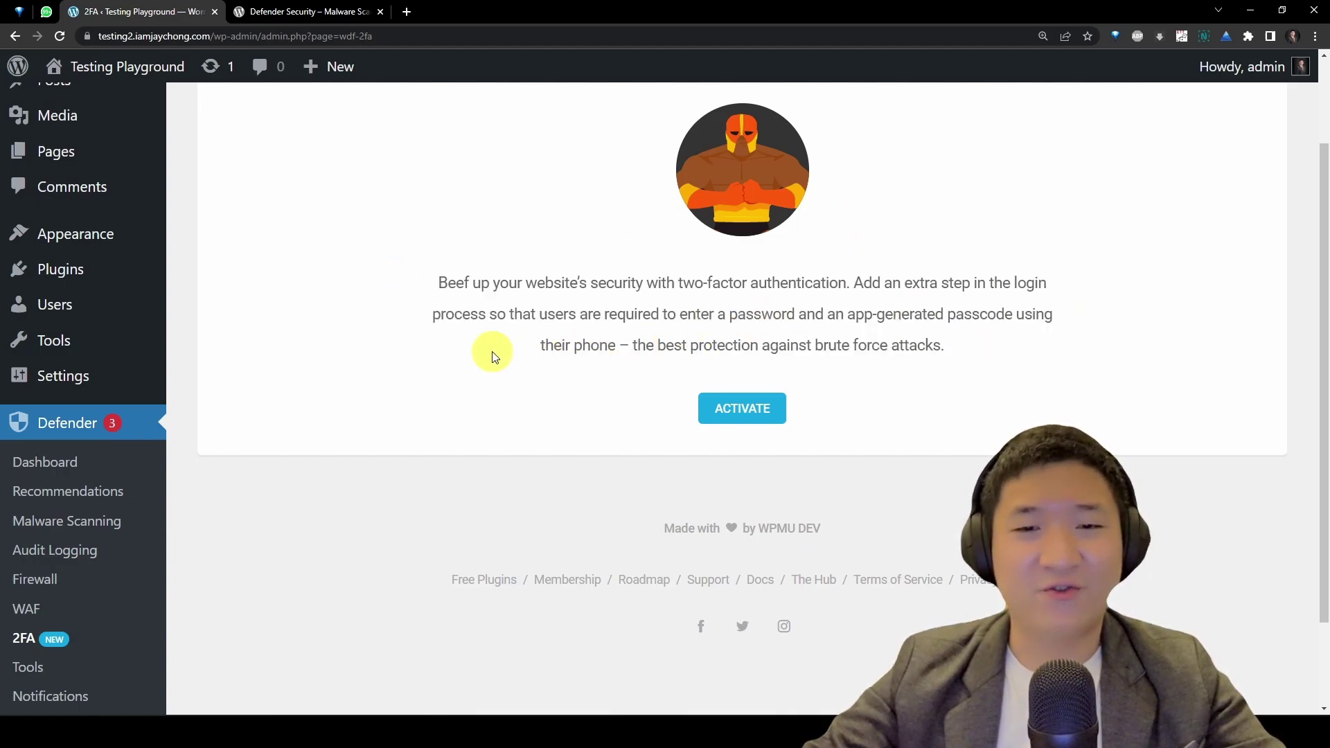
pyautogui.moveTo(490, 350); pyautogui.dragTo(974, 342)
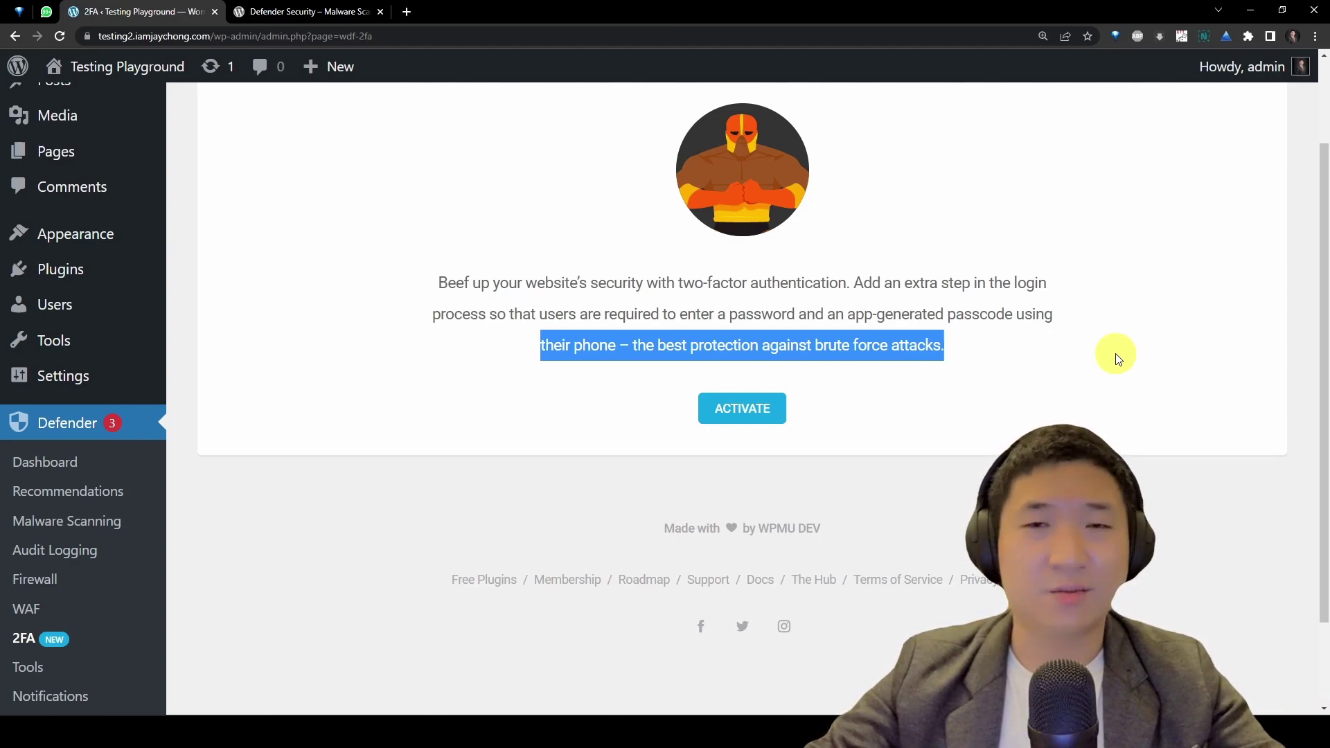
pyautogui.click(977, 335)
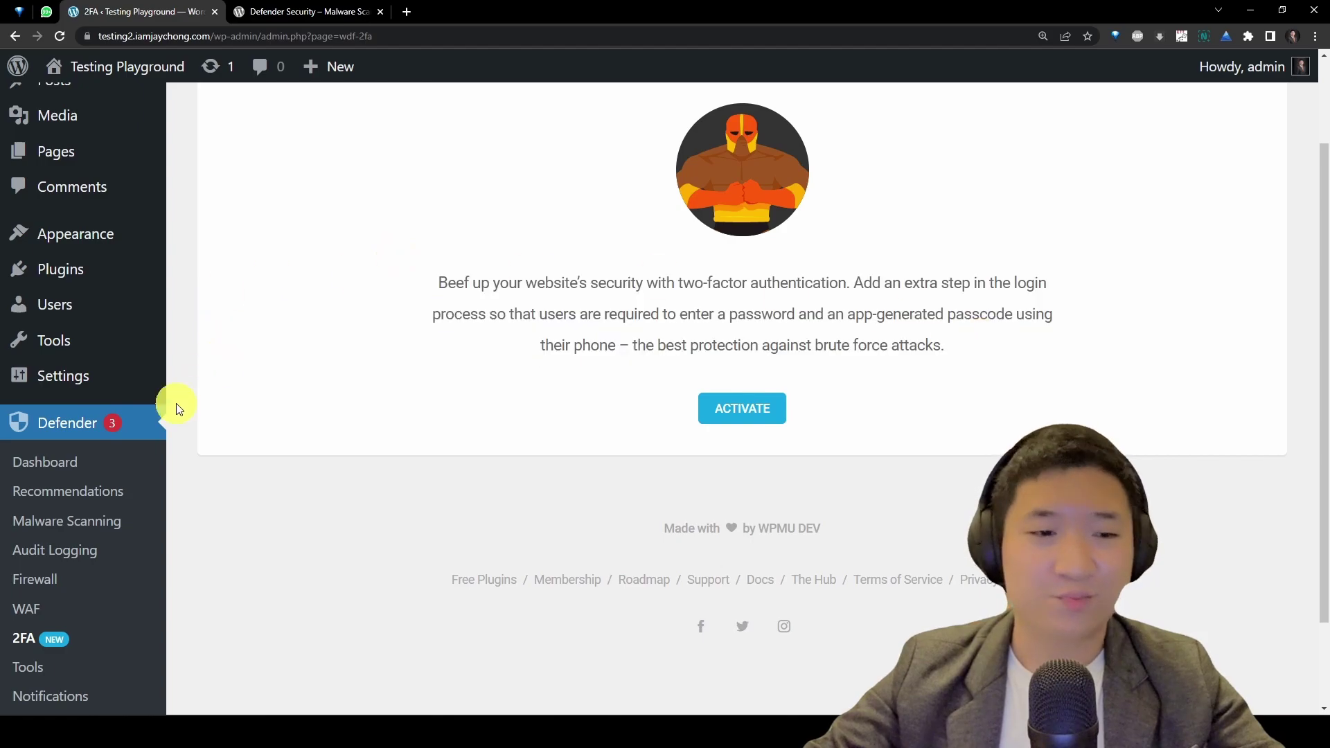
pyautogui.scroll(-2, 255, 416)
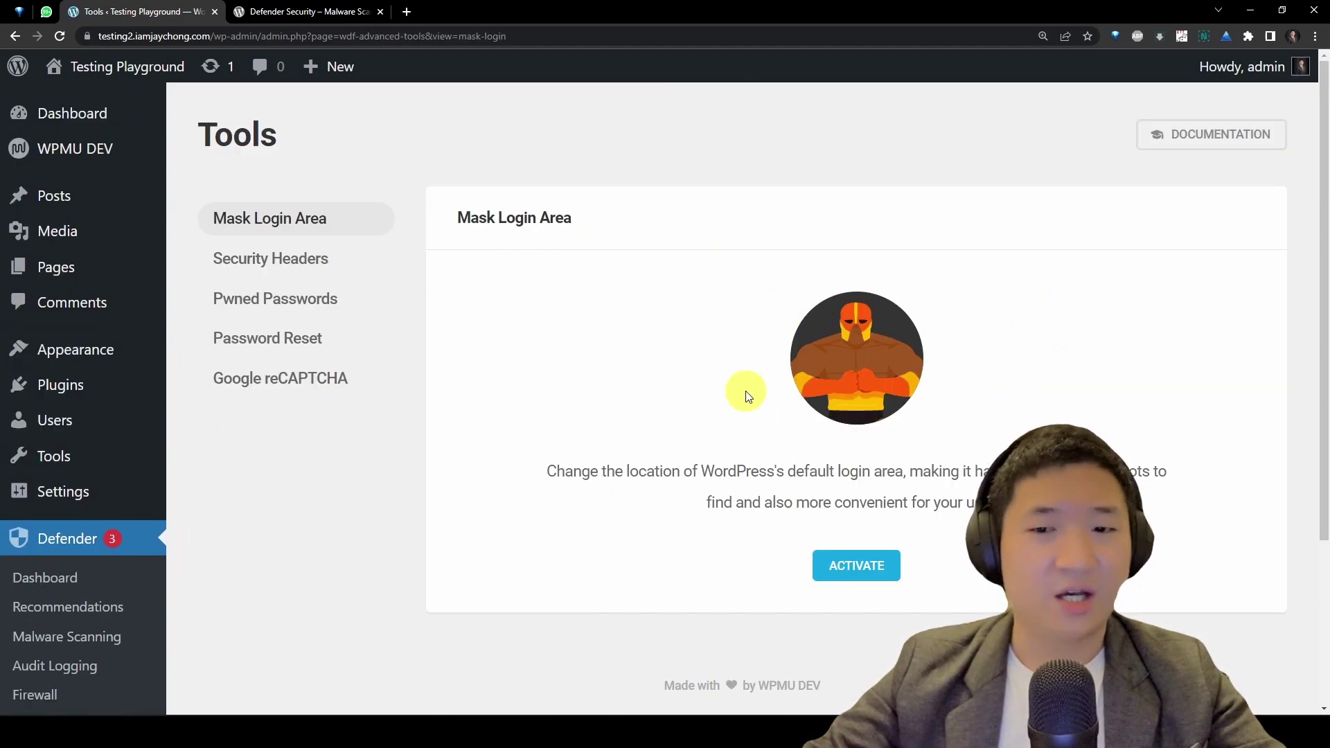
pyautogui.click(454, 227)
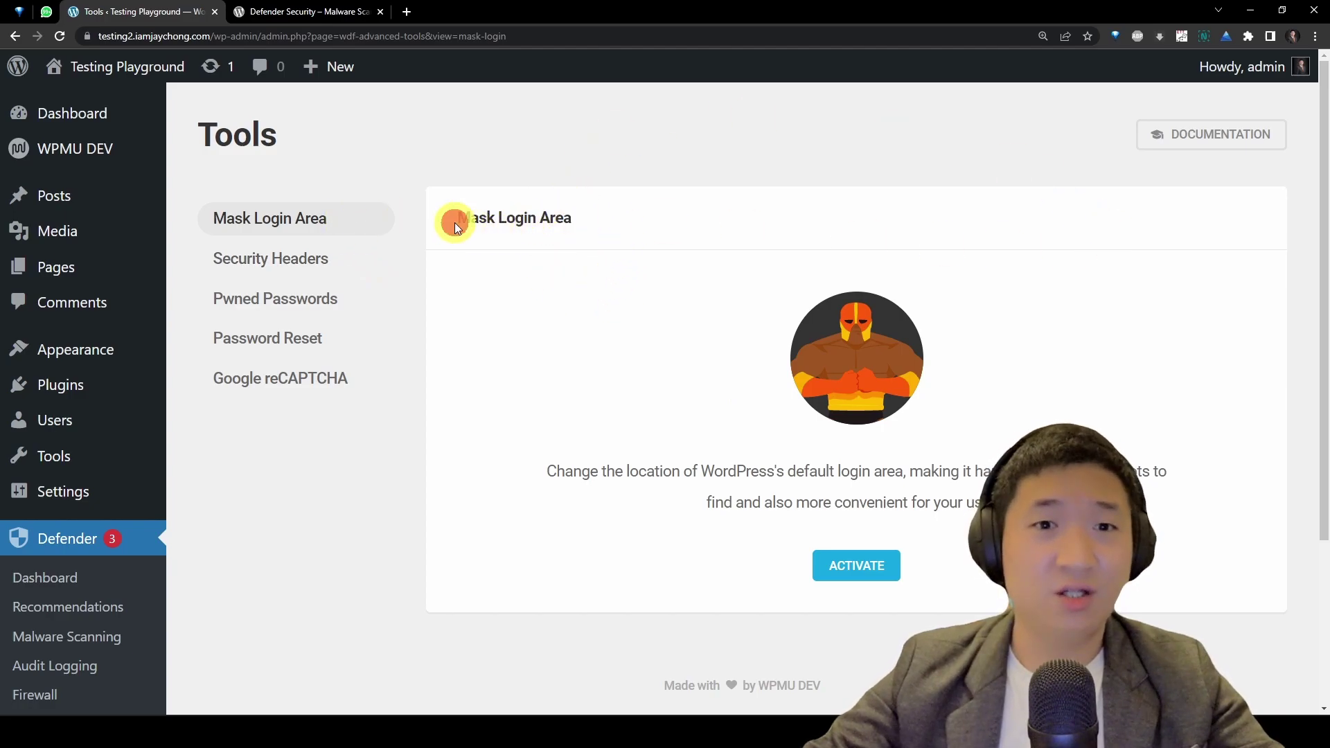
pyautogui.moveTo(455, 224); pyautogui.dragTo(631, 210)
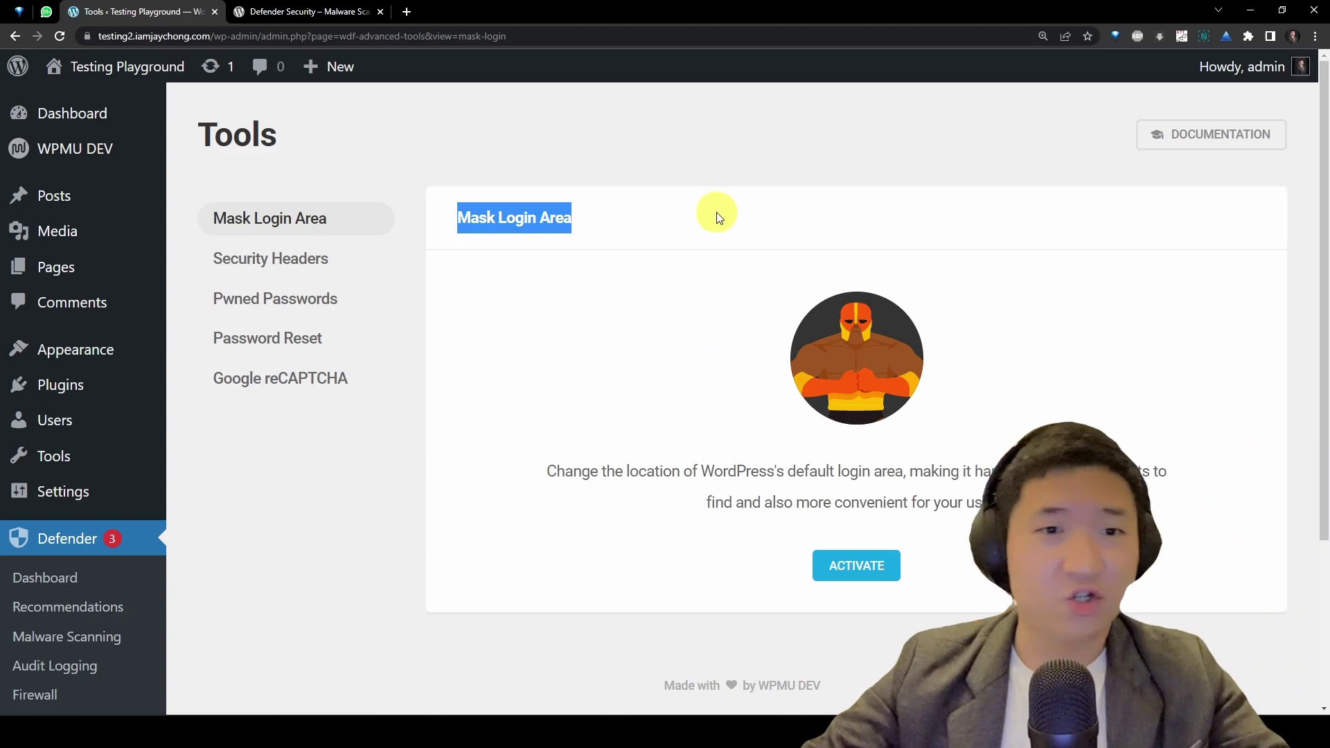
pyautogui.click(631, 368)
pyautogui.click(308, 257)
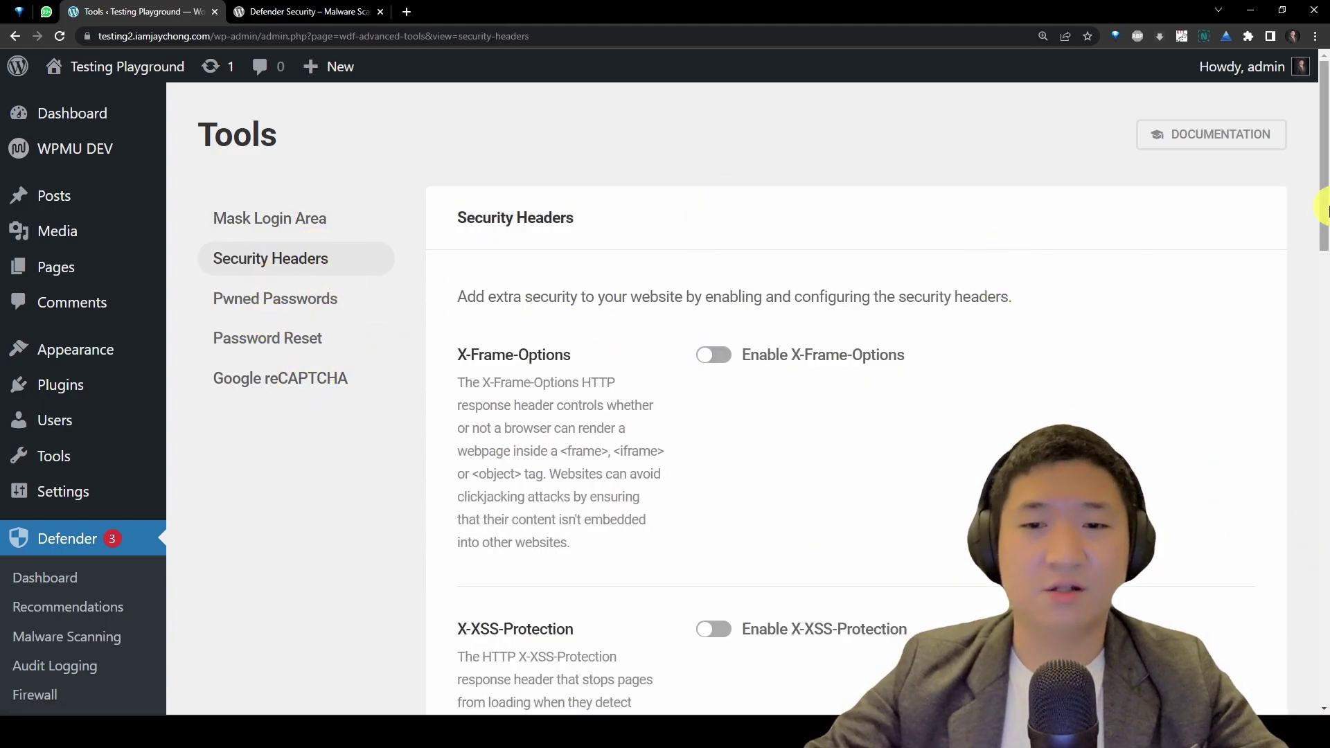
pyautogui.moveTo(707, 297); pyautogui.dragTo(1012, 297)
pyautogui.click(1182, 316)
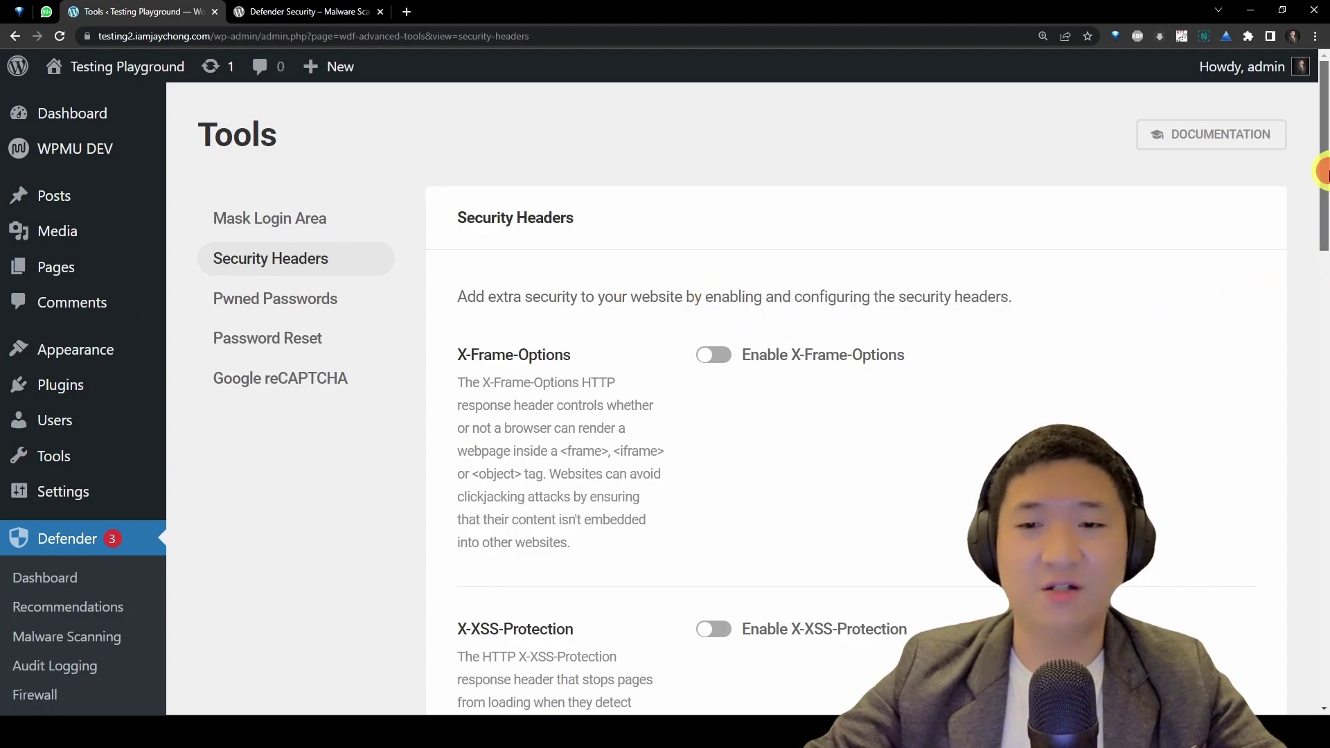
pyautogui.moveTo(1323, 172); pyautogui.dragTo(1323, 237)
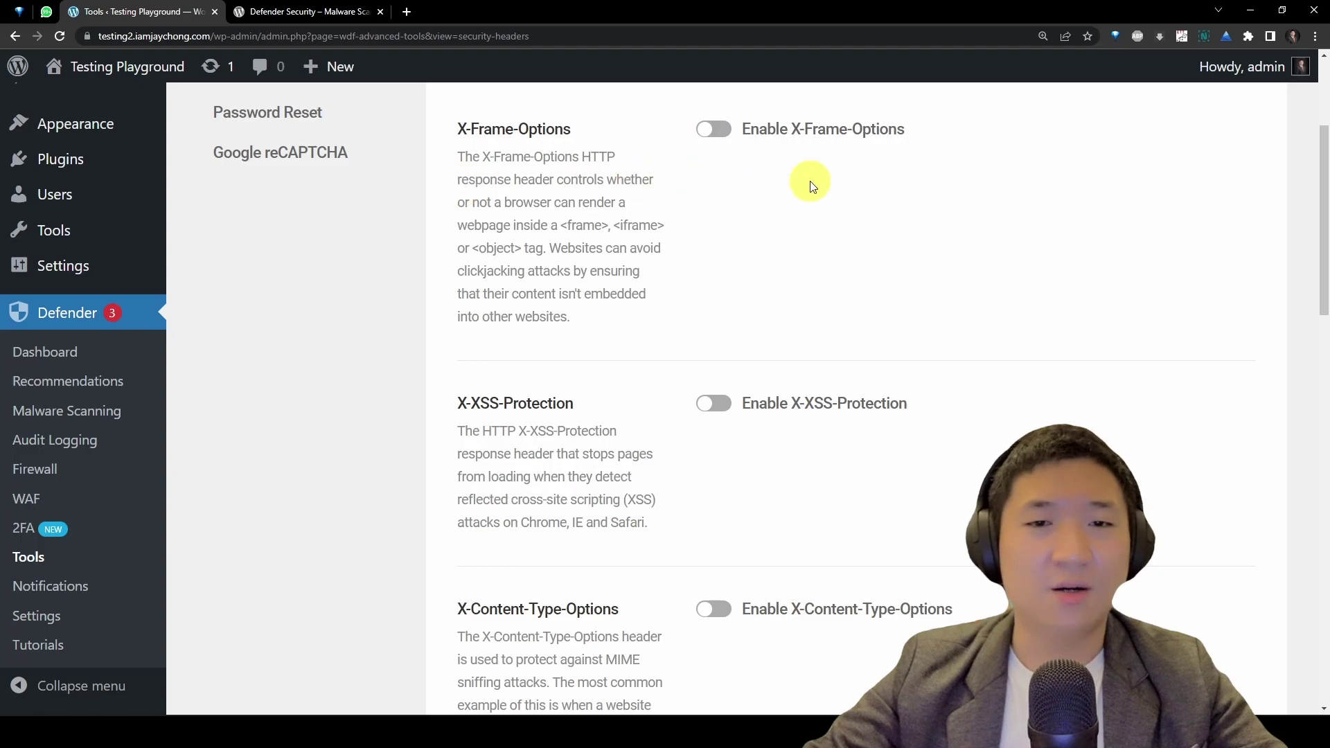
pyautogui.moveTo(483, 178); pyautogui.dragTo(642, 297)
pyautogui.click(641, 296)
pyautogui.moveTo(1323, 222); pyautogui.dragTo(1244, 525)
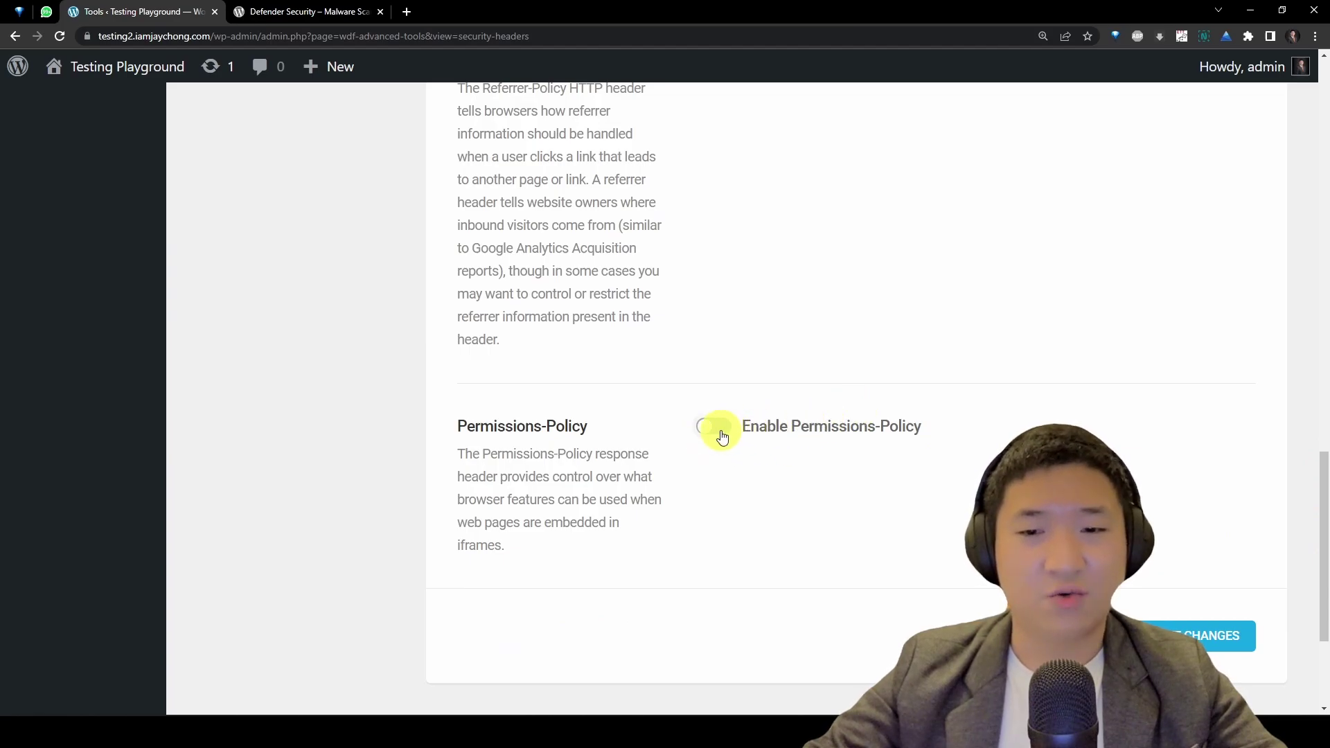
pyautogui.click(717, 430)
pyautogui.scroll(5, 713, 312)
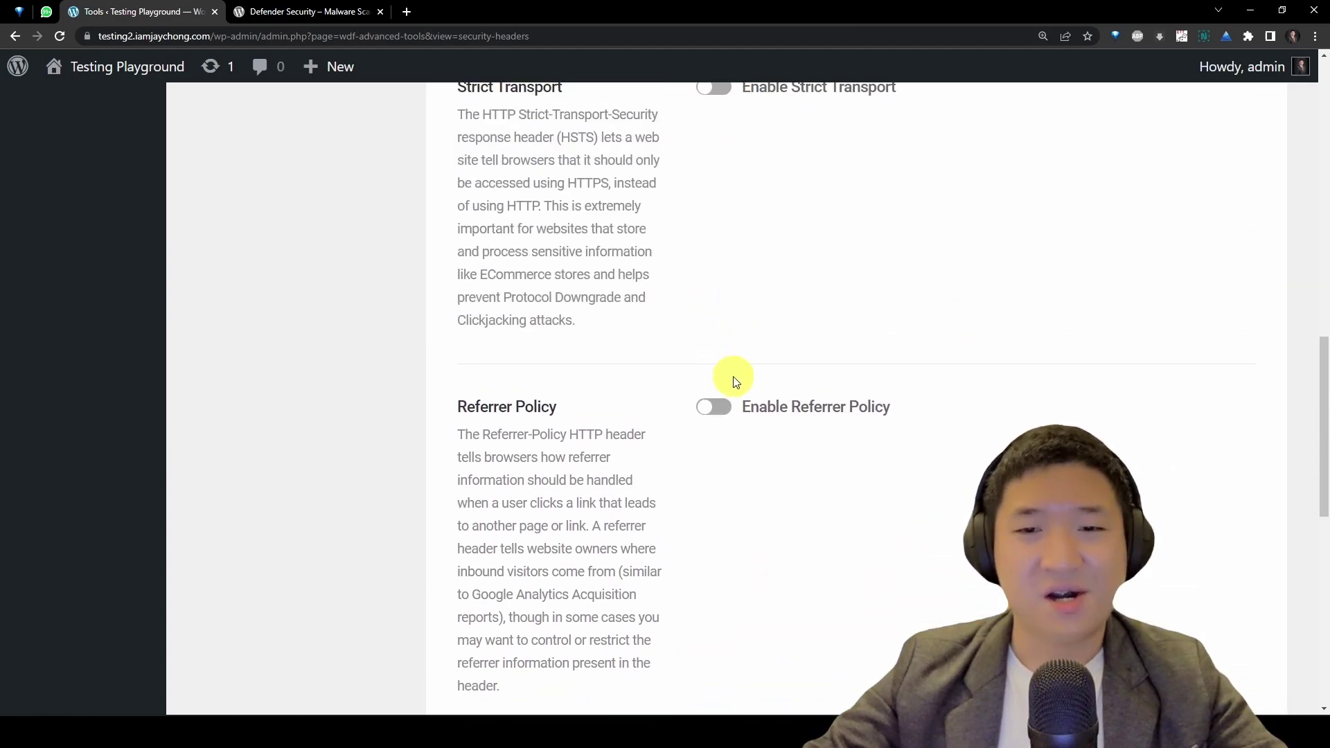
pyautogui.click(714, 407)
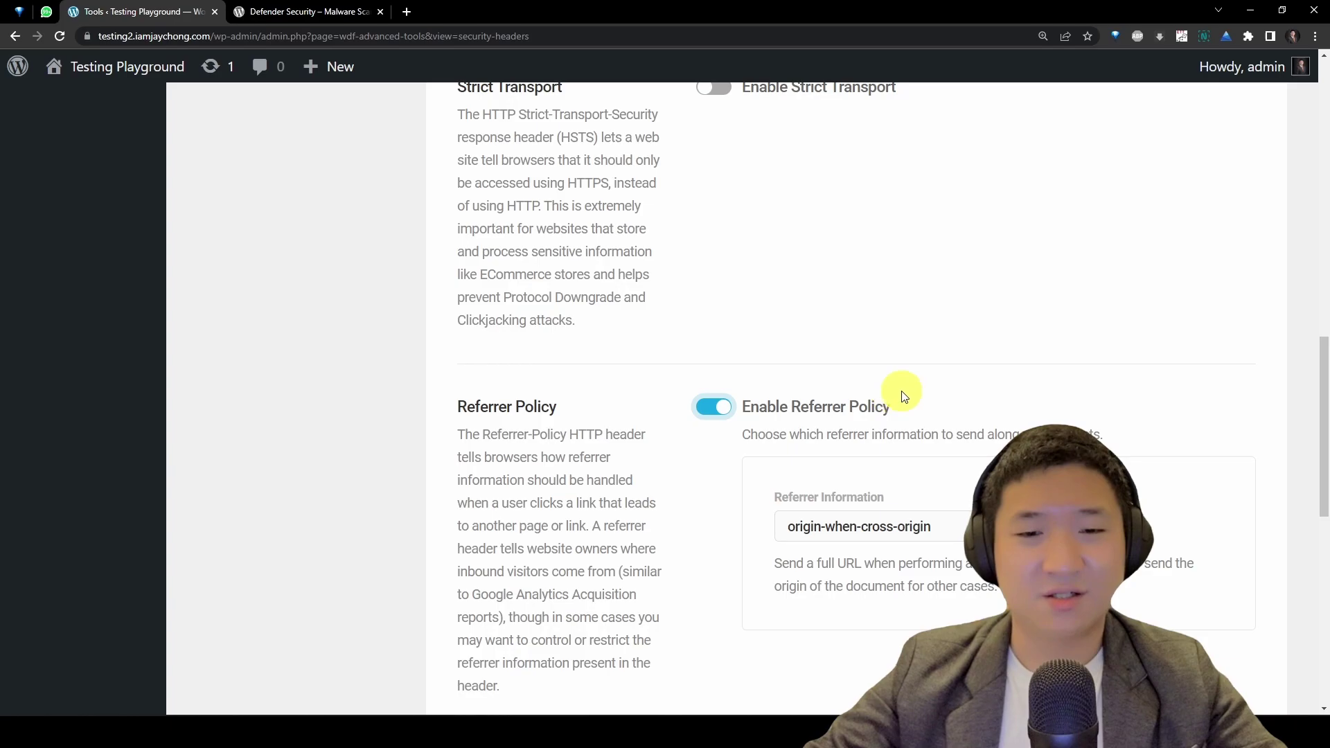
pyautogui.scroll(3, 894, 388)
pyautogui.click(713, 318)
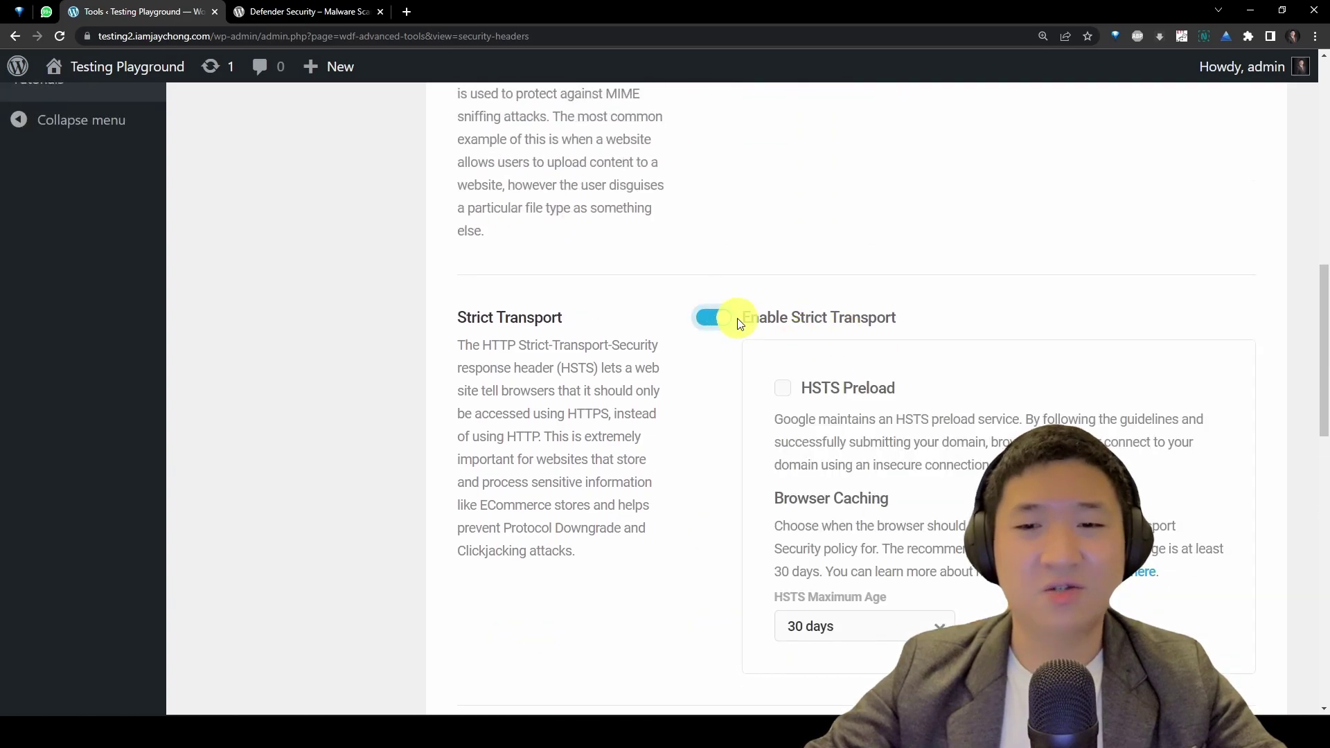
pyautogui.click(739, 323)
pyautogui.scroll(-3, 832, 346)
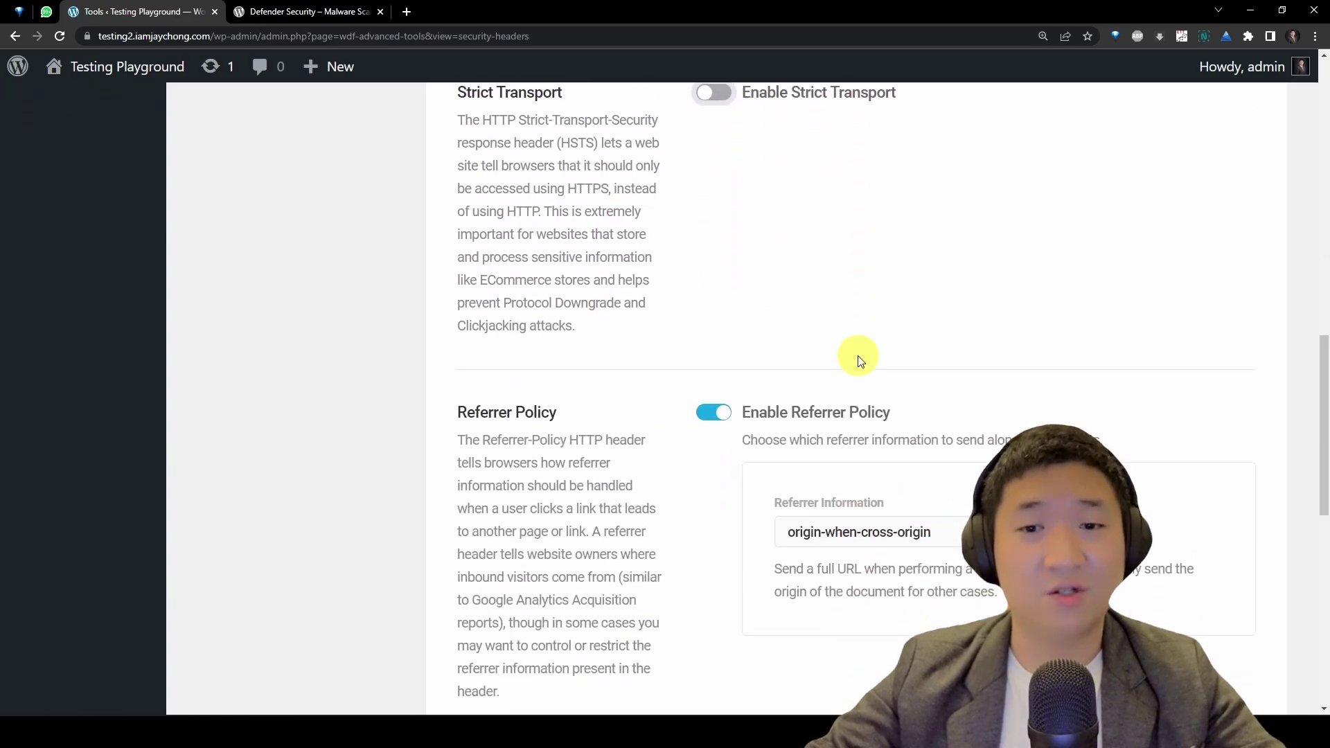
pyautogui.click(713, 406)
pyautogui.scroll(-5, 714, 413)
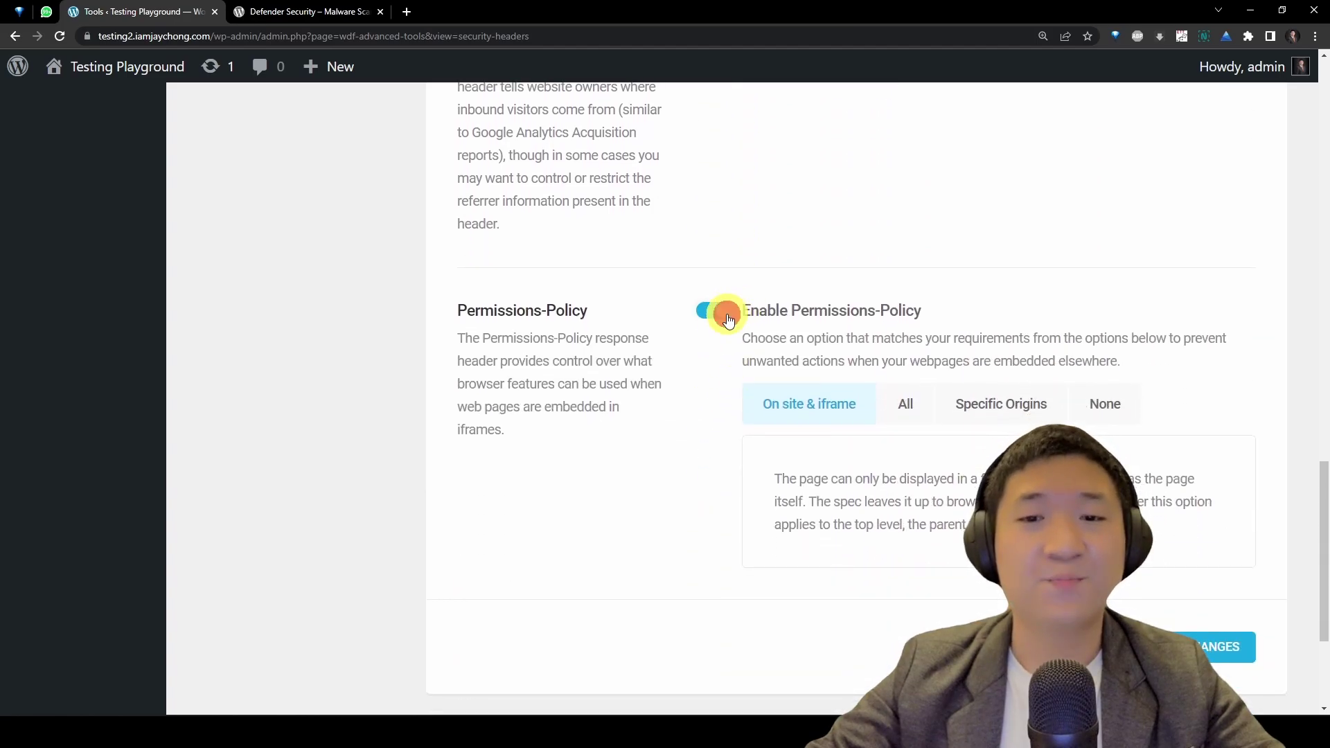
pyautogui.click(727, 319)
pyautogui.scroll(12, 724, 315)
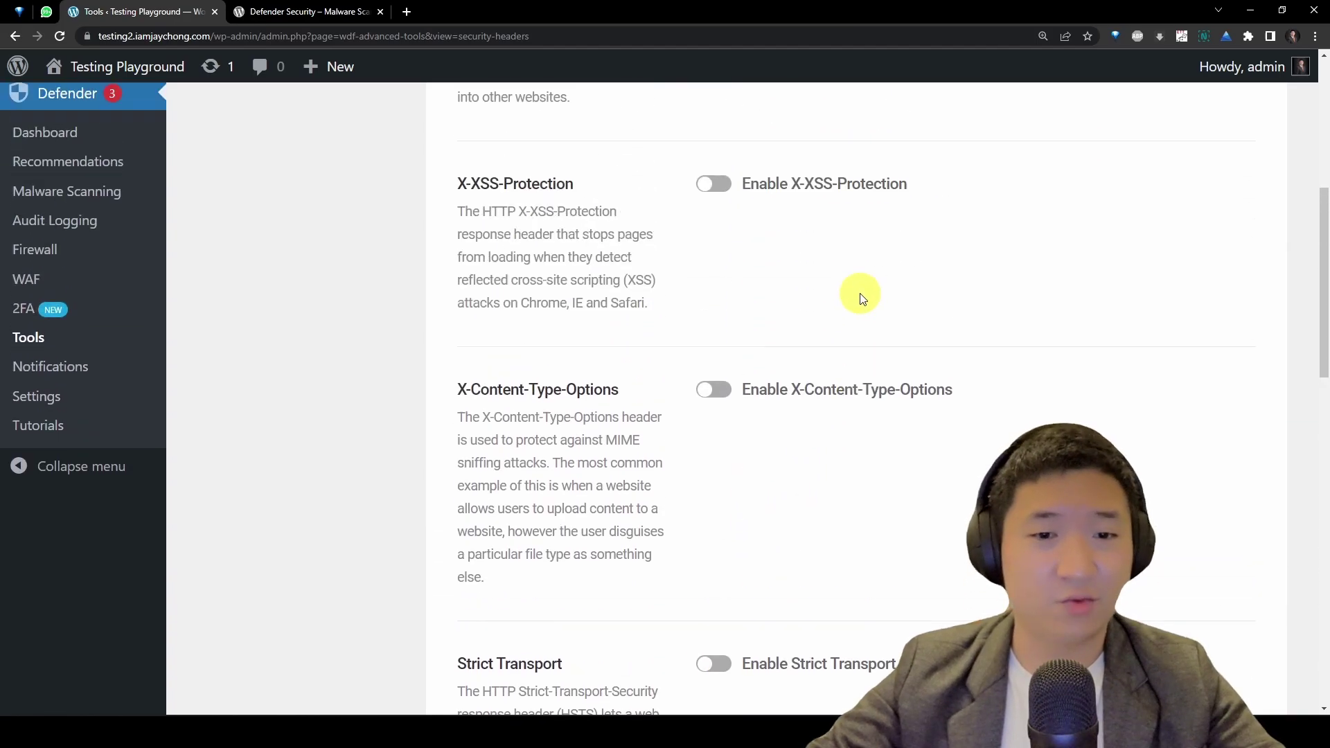
pyautogui.moveTo(567, 148); pyautogui.dragTo(1115, 447)
pyautogui.click(1115, 447)
pyautogui.scroll(7, 1187, 433)
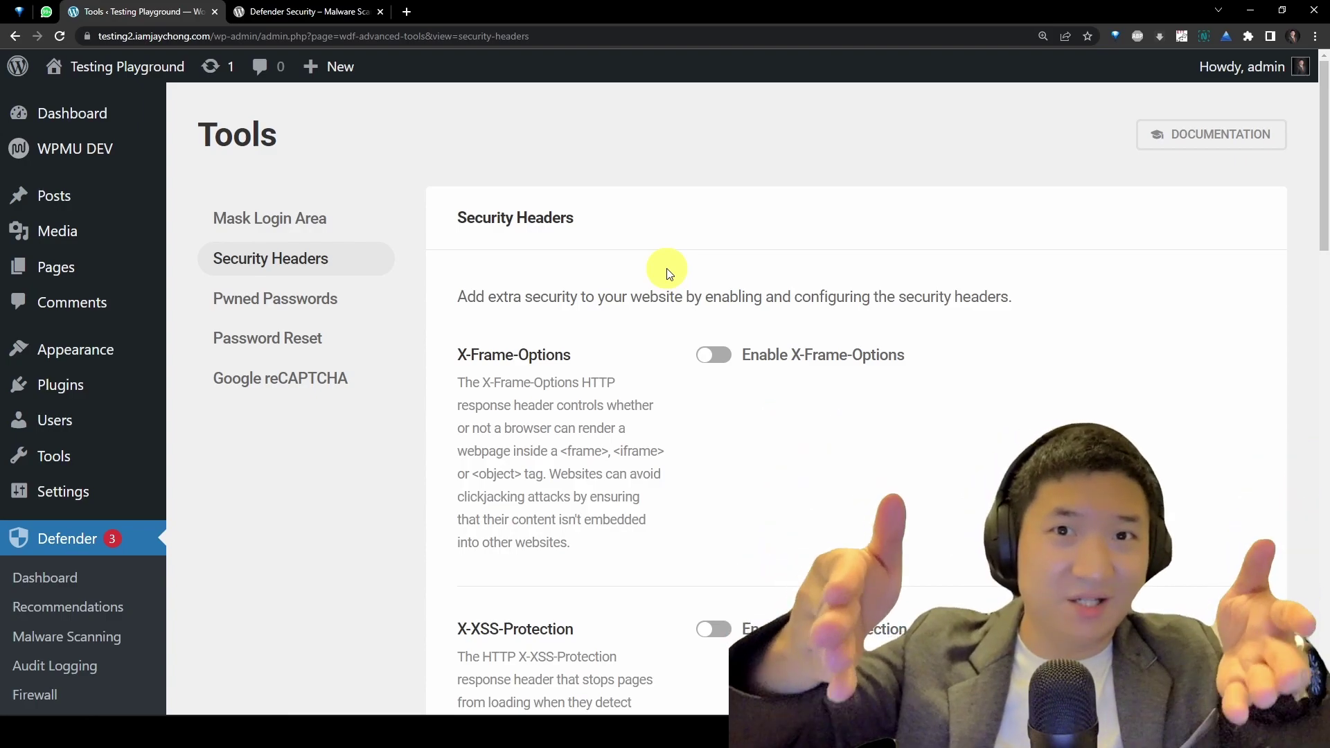
pyautogui.scroll(-12, 702, 247)
pyautogui.scroll(-8, 702, 248)
pyautogui.click(711, 209)
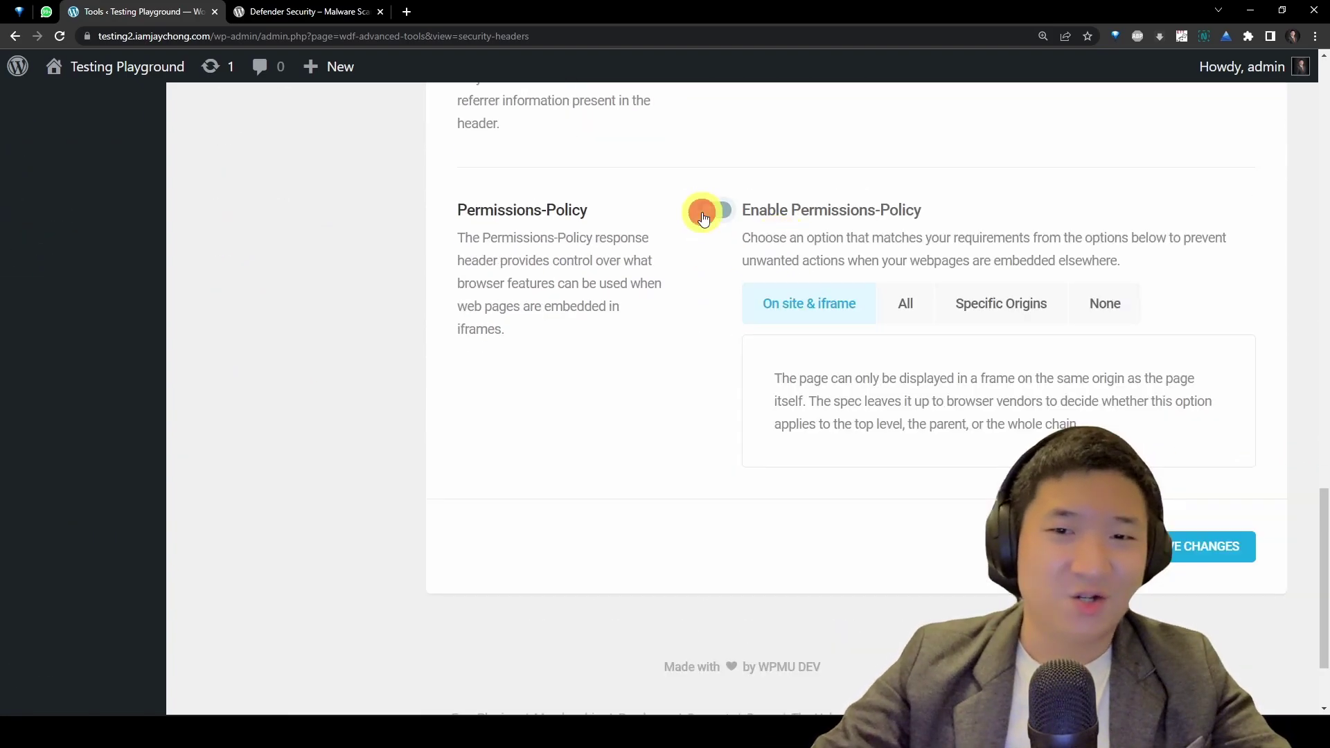
pyautogui.scroll(-2, 1104, 365)
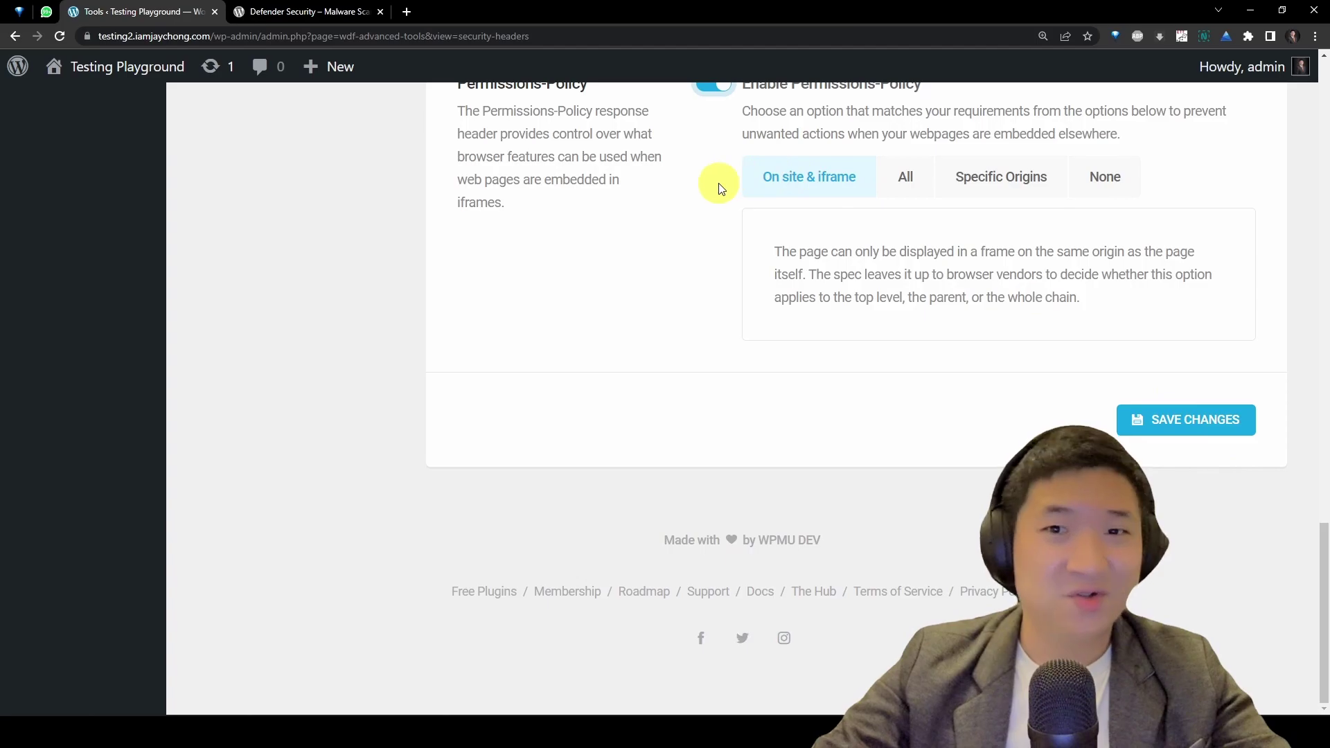
pyautogui.scroll(2, 716, 185)
pyautogui.click(721, 202)
pyautogui.scroll(20, 629, 377)
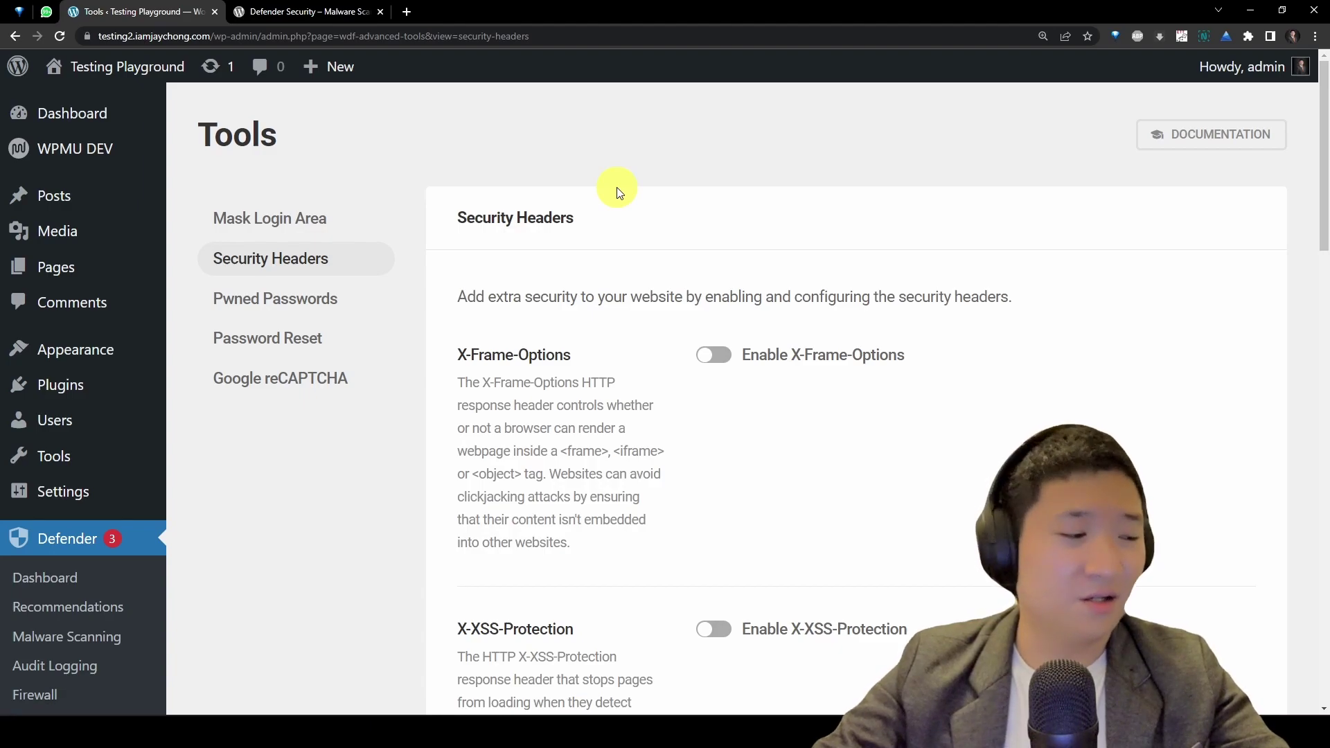
# Step: Read the description of the Pwned Passwords tool
pyautogui.click(339, 298)
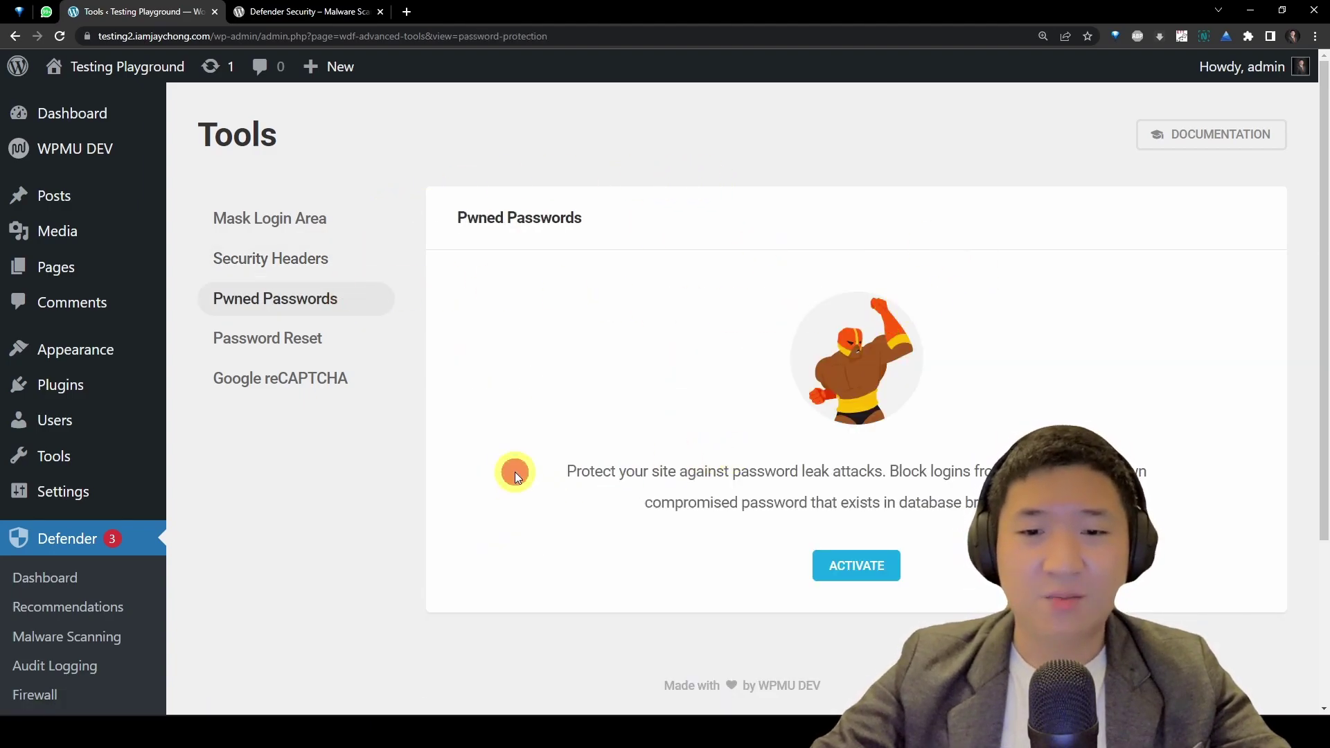
pyautogui.moveTo(514, 469); pyautogui.dragTo(857, 464)
pyautogui.click(1180, 526)
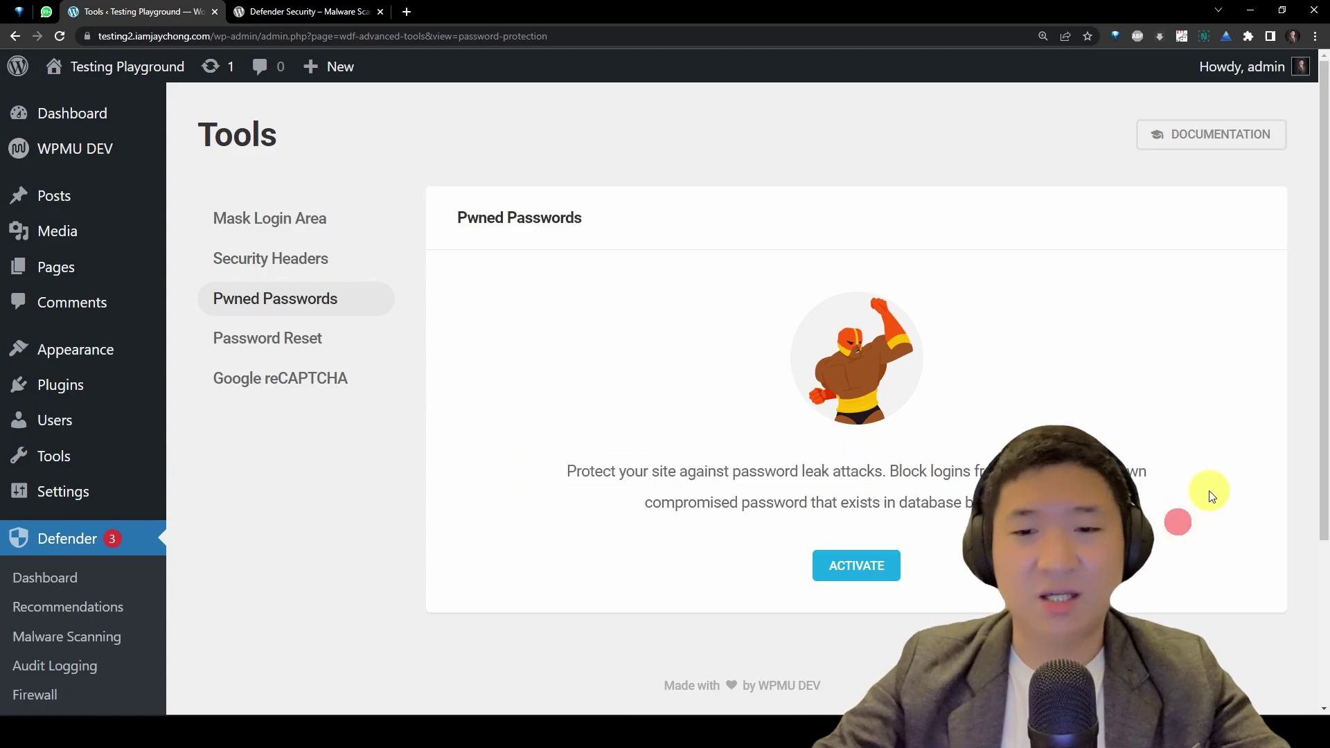
pyautogui.moveTo(840, 471); pyautogui.dragTo(1071, 504)
pyautogui.click(796, 406)
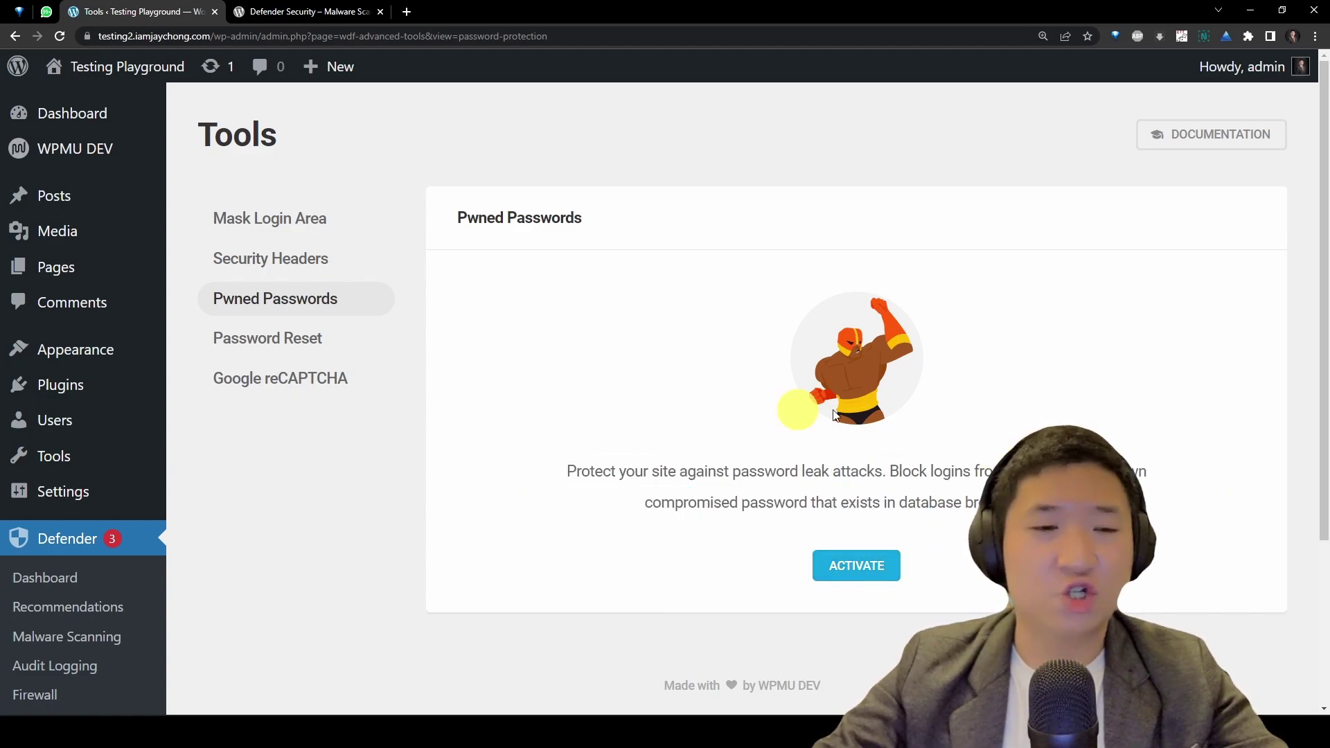
# Step: Look over the Password Reset tool's description and options
pyautogui.click(333, 336)
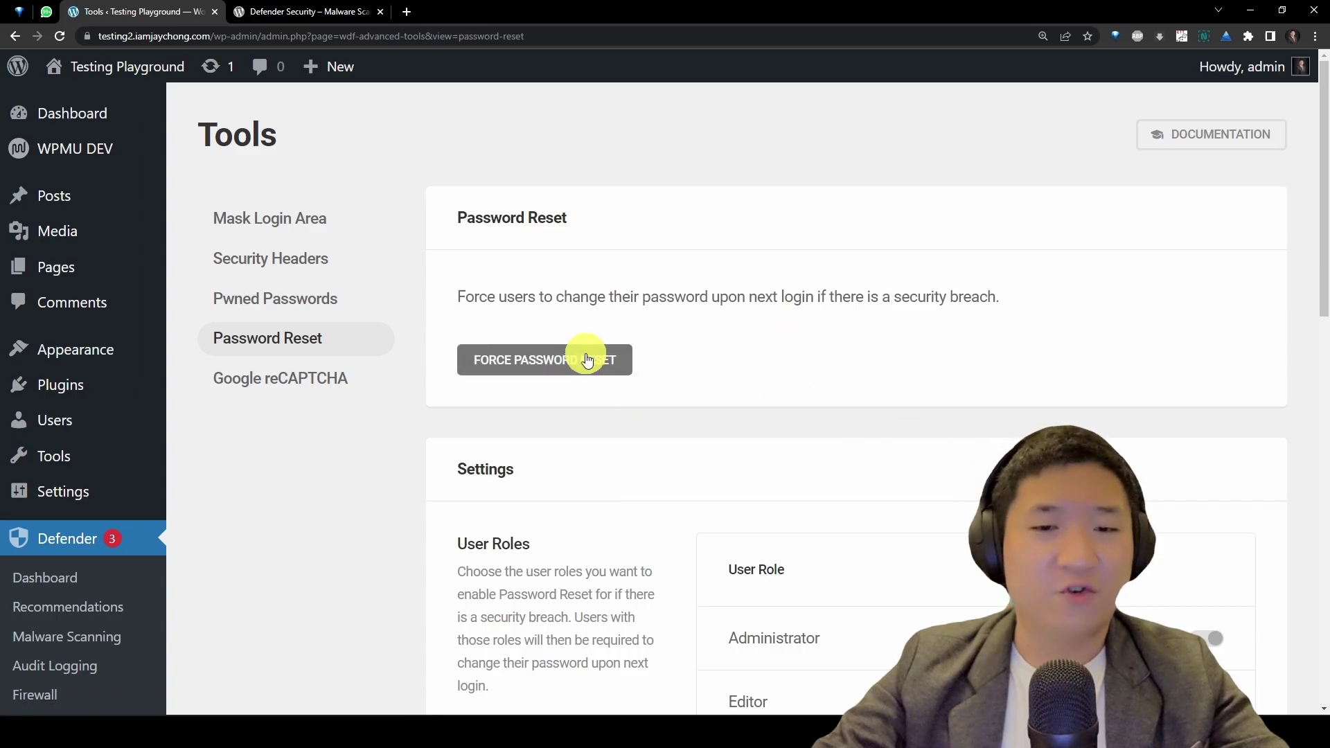
pyautogui.moveTo(567, 291); pyautogui.dragTo(879, 350)
pyautogui.click(907, 349)
pyautogui.scroll(-5, 908, 349)
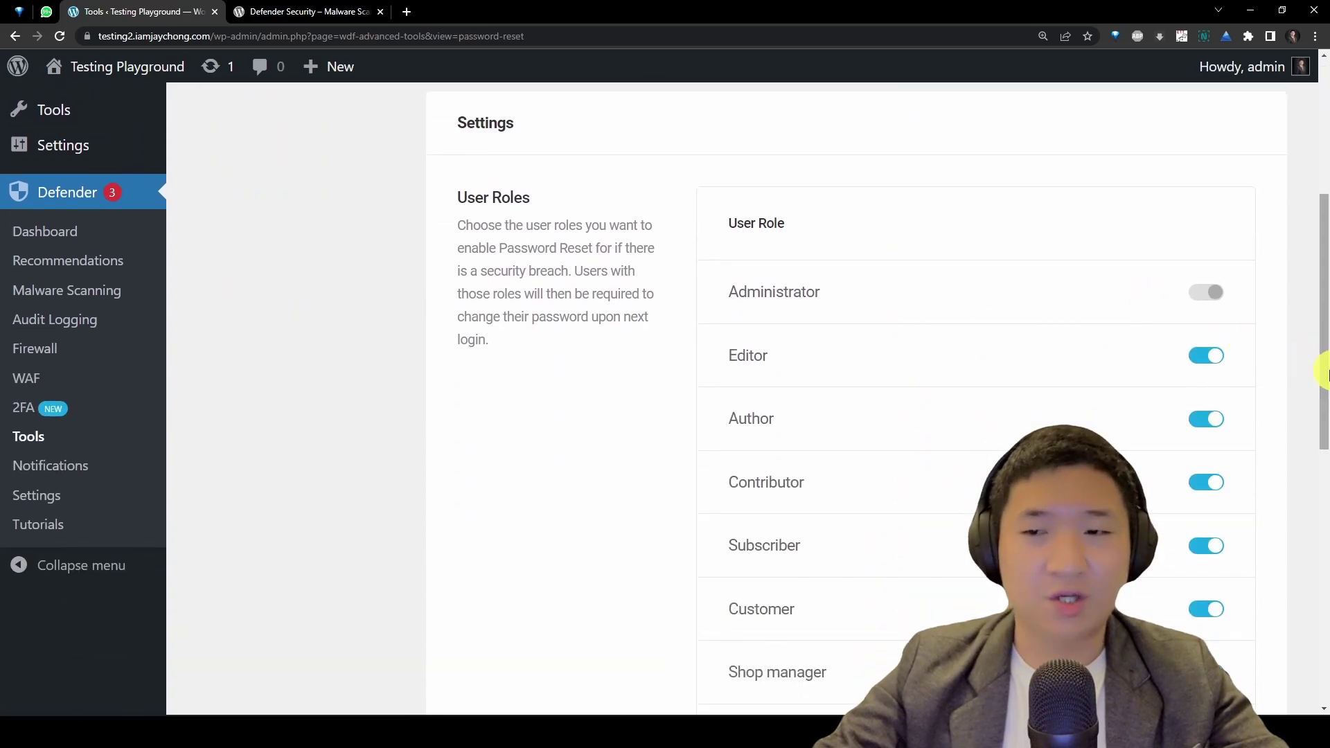
pyautogui.moveTo(1322, 371); pyautogui.dragTo(415, 297)
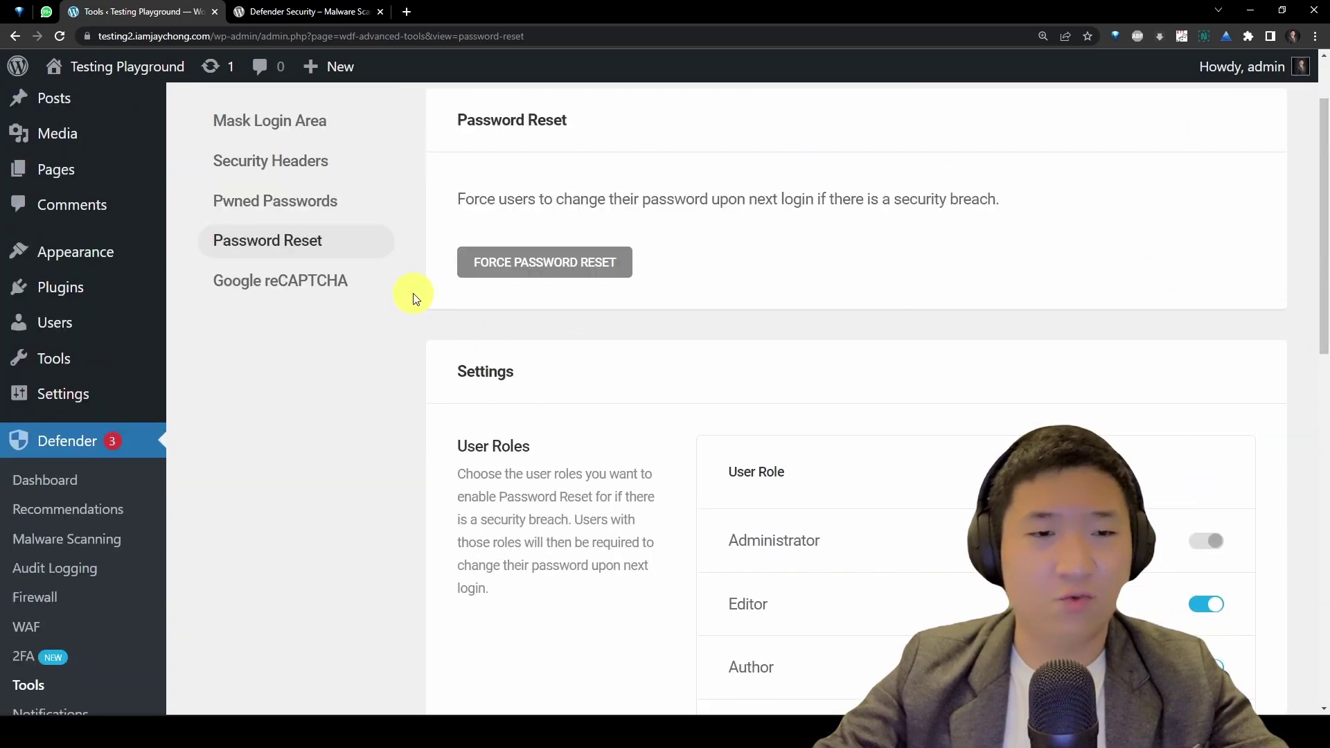
# Step: Read the Google reCAPTCHA tool's description
pyautogui.click(286, 280)
pyautogui.moveTo(492, 347); pyautogui.dragTo(1195, 396)
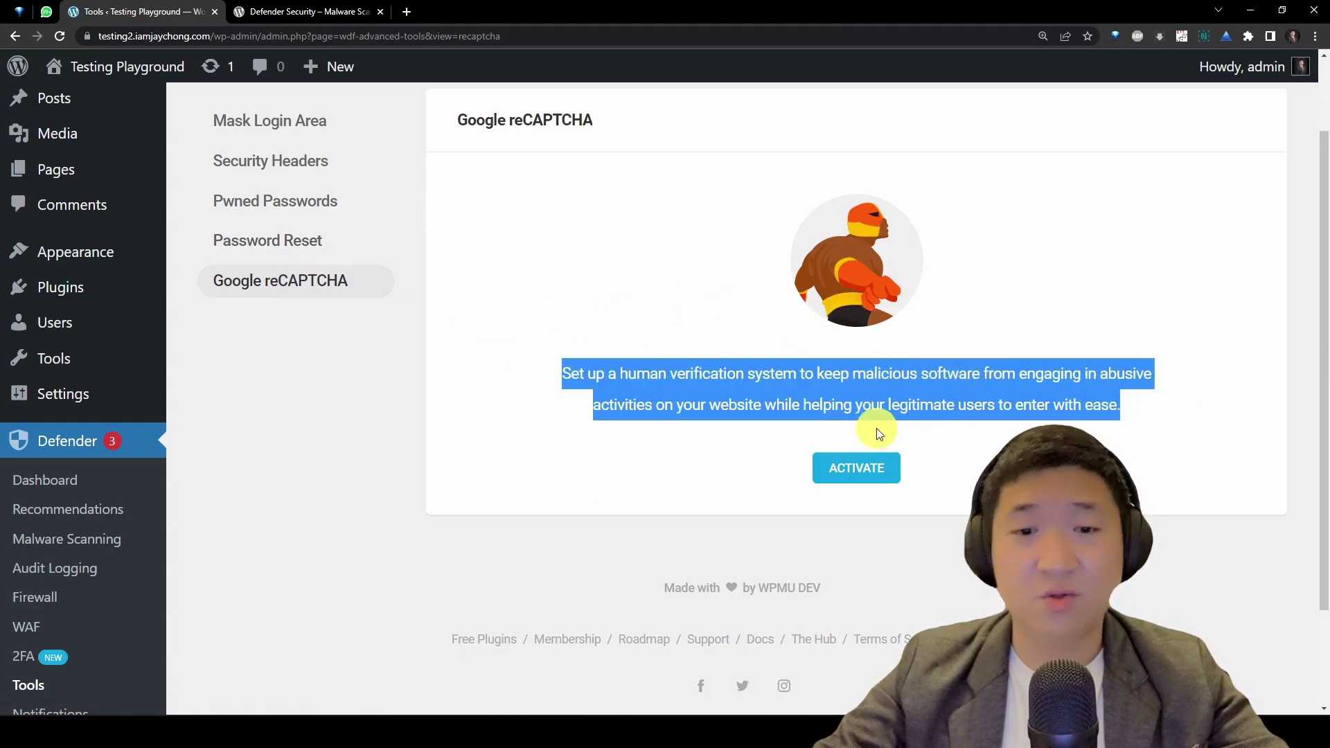
pyautogui.scroll(-1, 513, 416)
pyautogui.scroll(1, 350, 466)
pyautogui.scroll(-2, 354, 466)
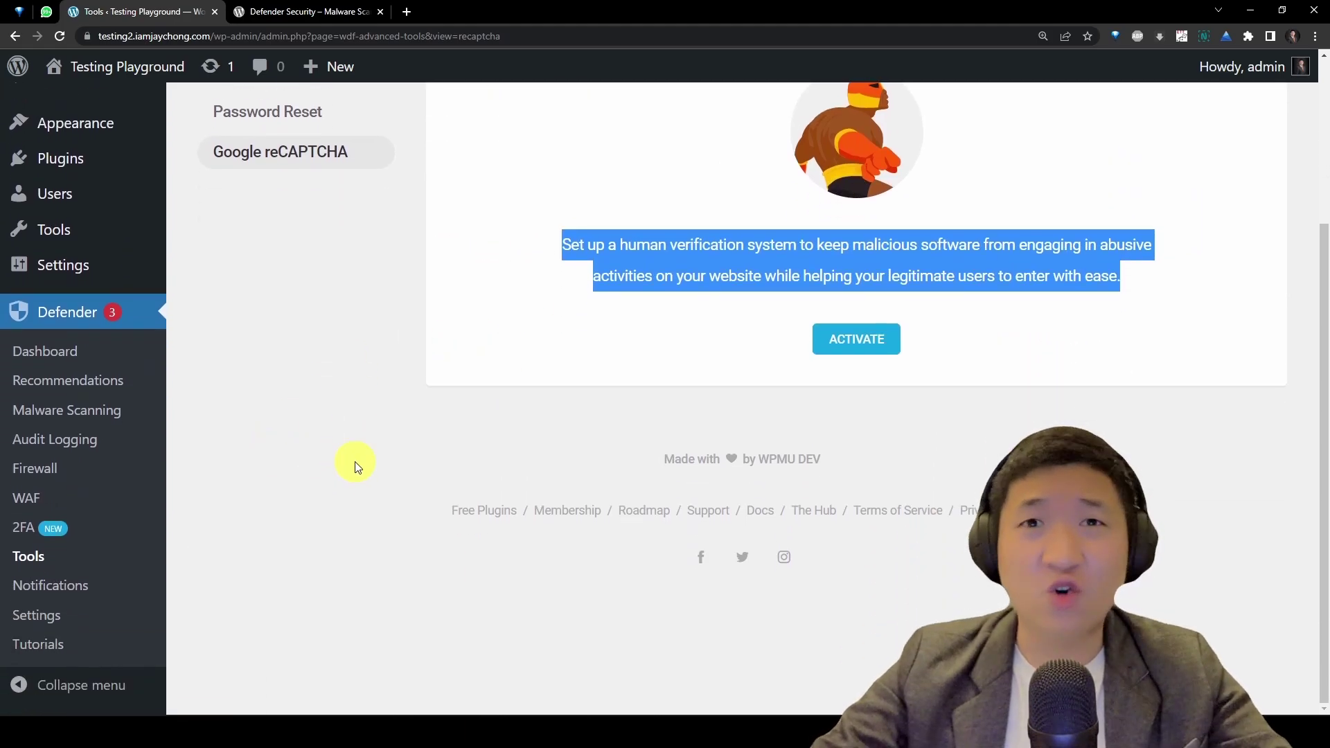
pyautogui.click(405, 418)
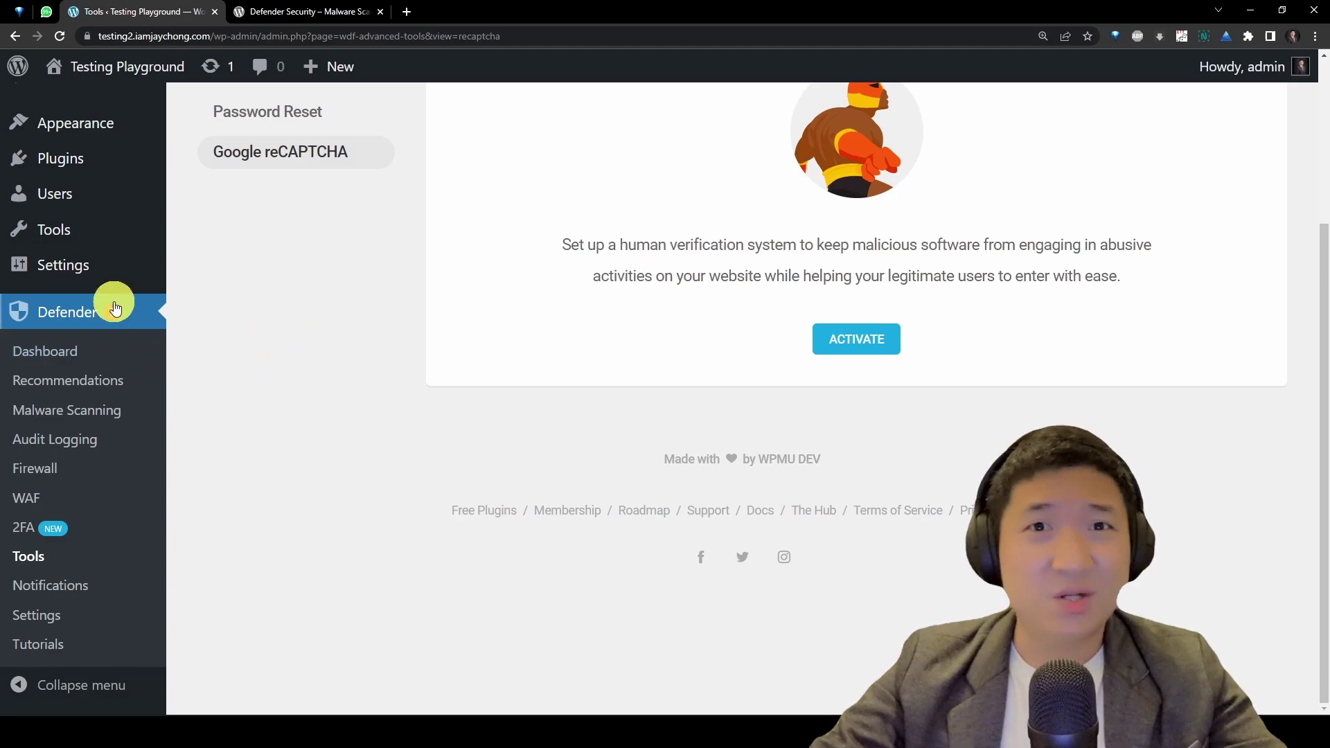
# Step: Review Defender's Settings page with English translation and usage tracking off
pyautogui.click(89, 616)
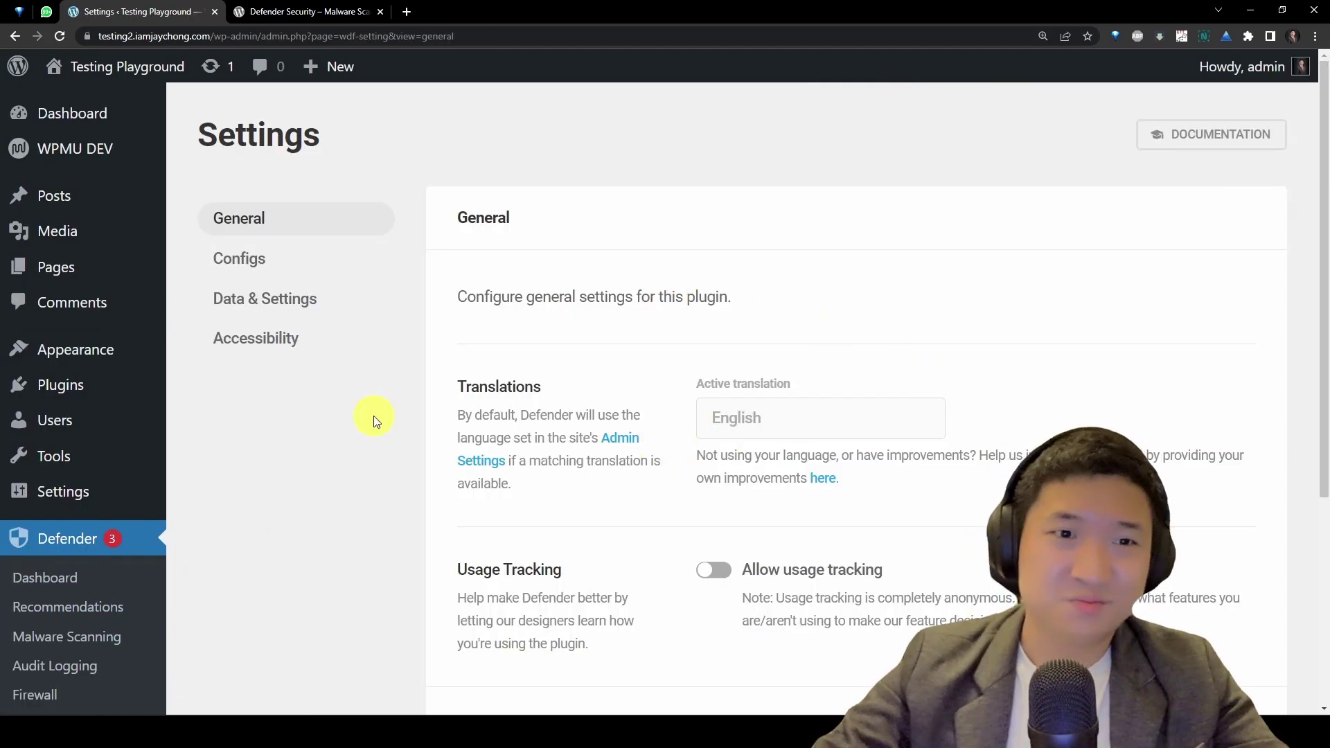
pyautogui.scroll(-5, 374, 422)
pyautogui.scroll(5, 456, 466)
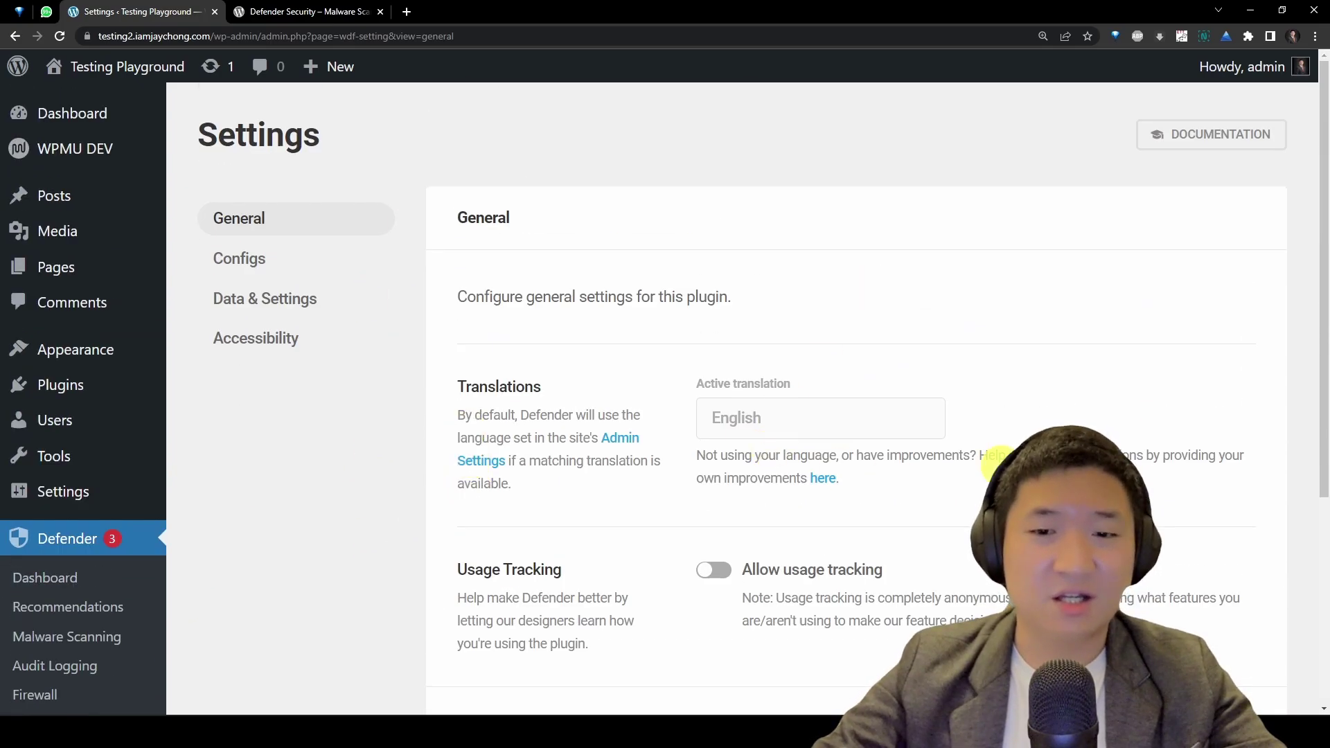
pyautogui.scroll(-5, 271, 463)
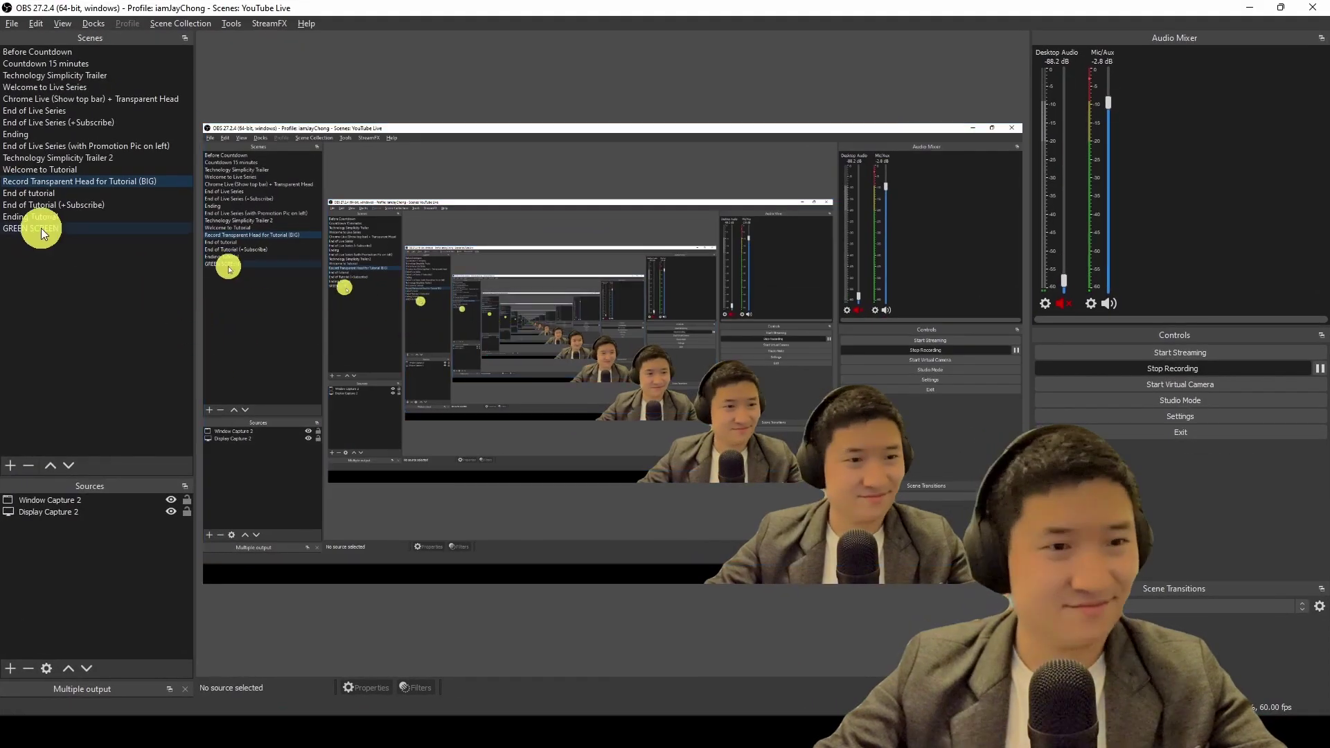
pyautogui.click(60, 188)
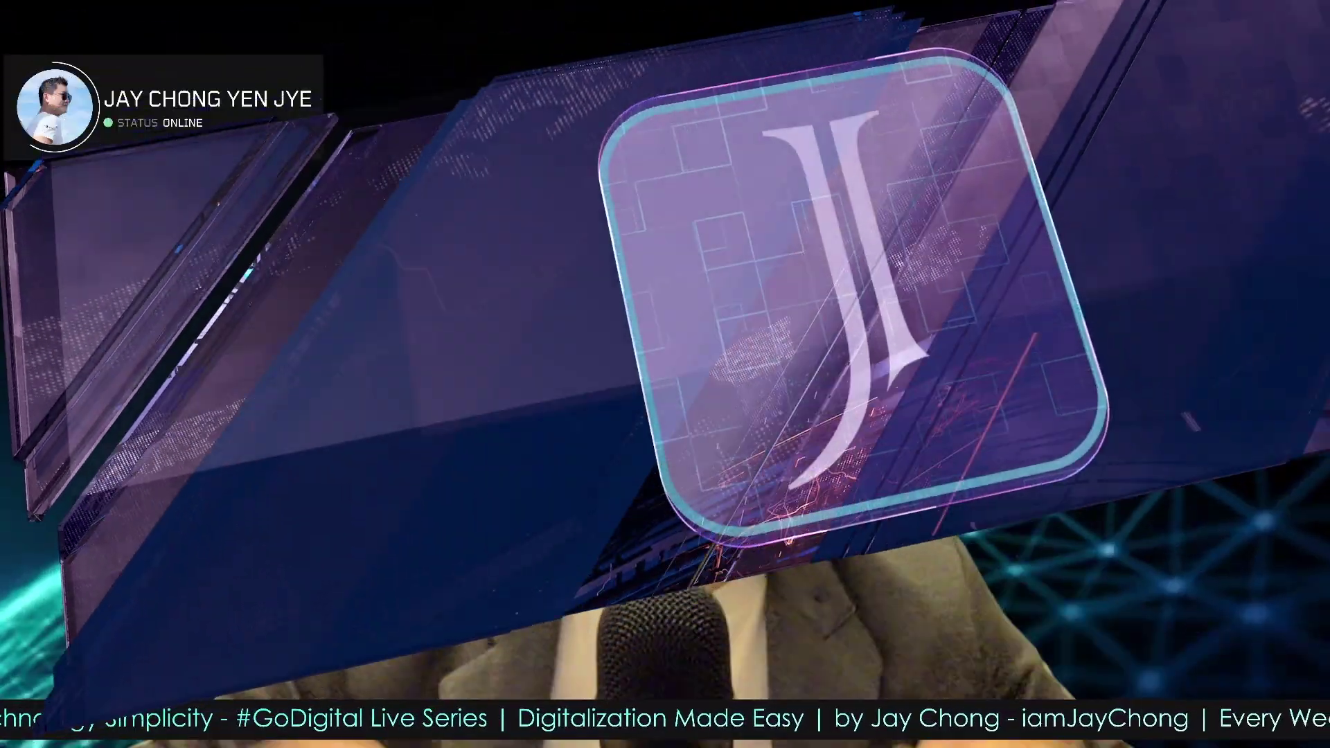